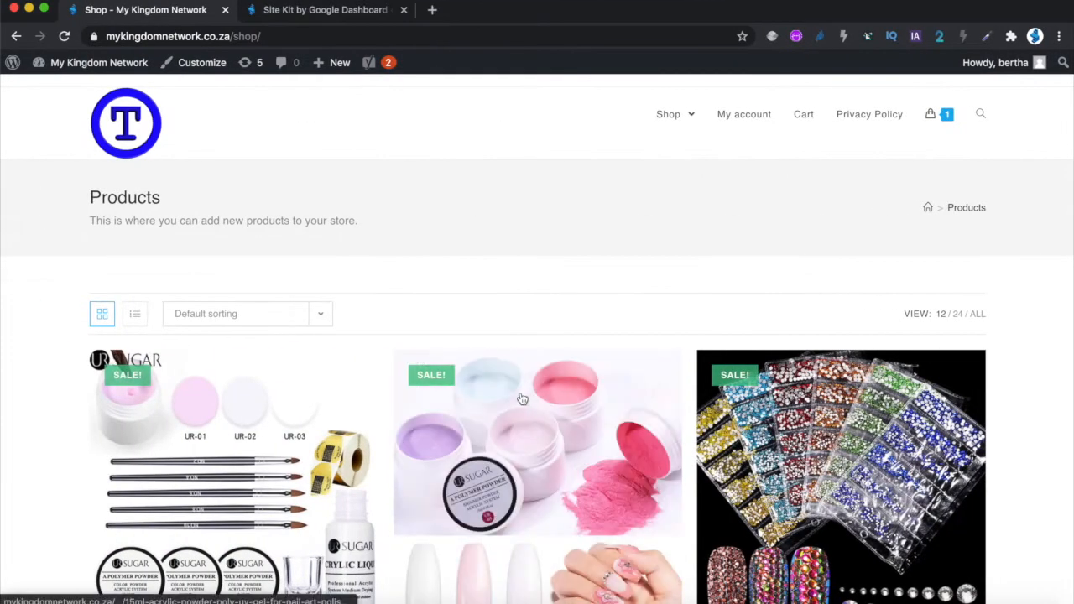
# - Look through the product listings on the shop page
pyautogui.scroll(-6, 522, 399)
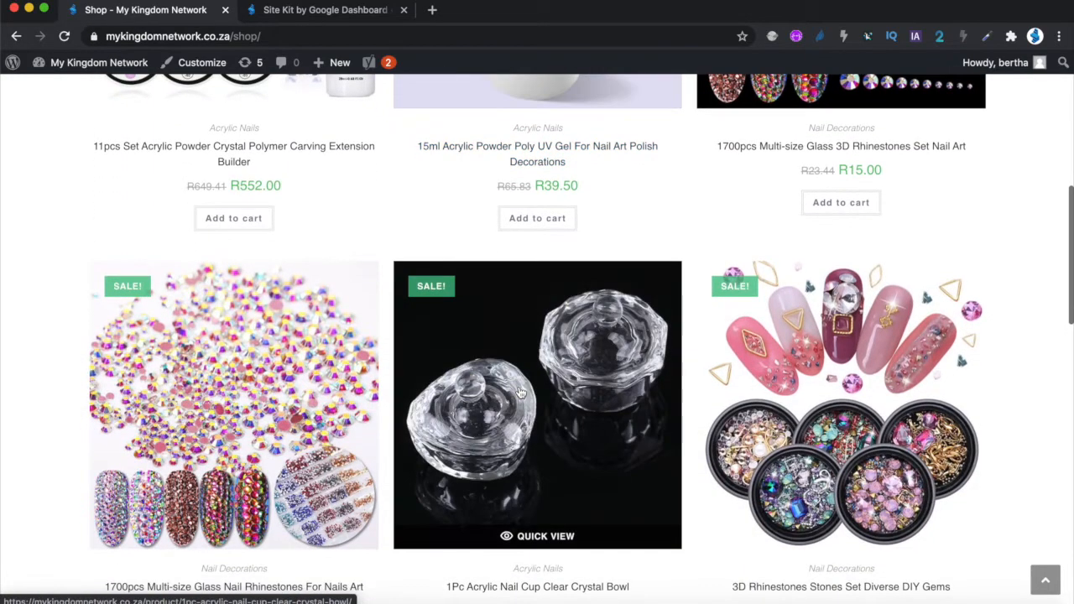
pyautogui.scroll(-5, 520, 393)
pyautogui.scroll(-10, 520, 393)
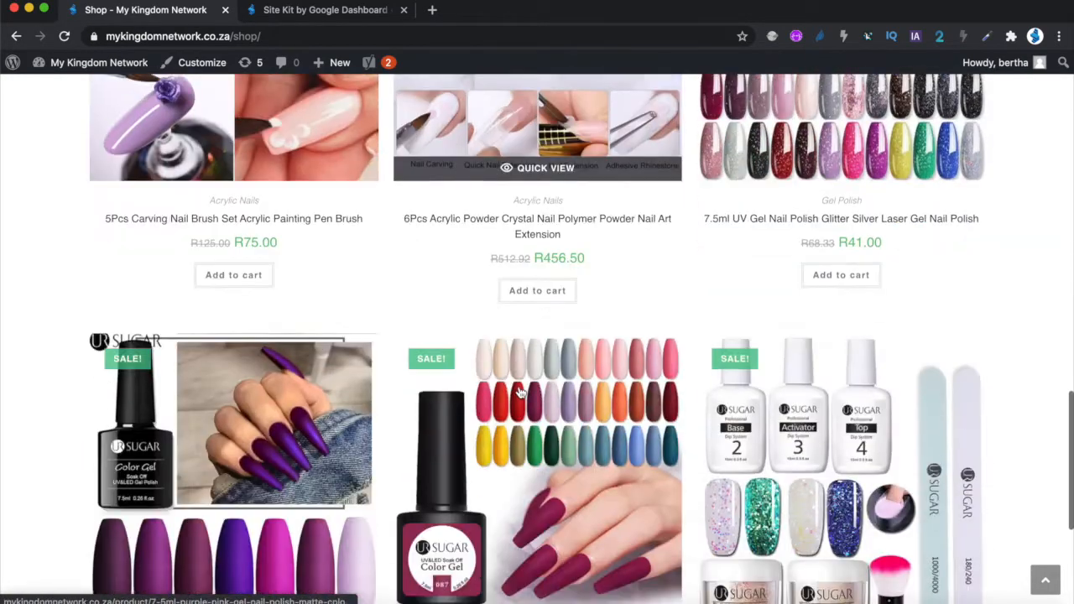
pyautogui.scroll(12, 520, 392)
pyautogui.scroll(10, 520, 392)
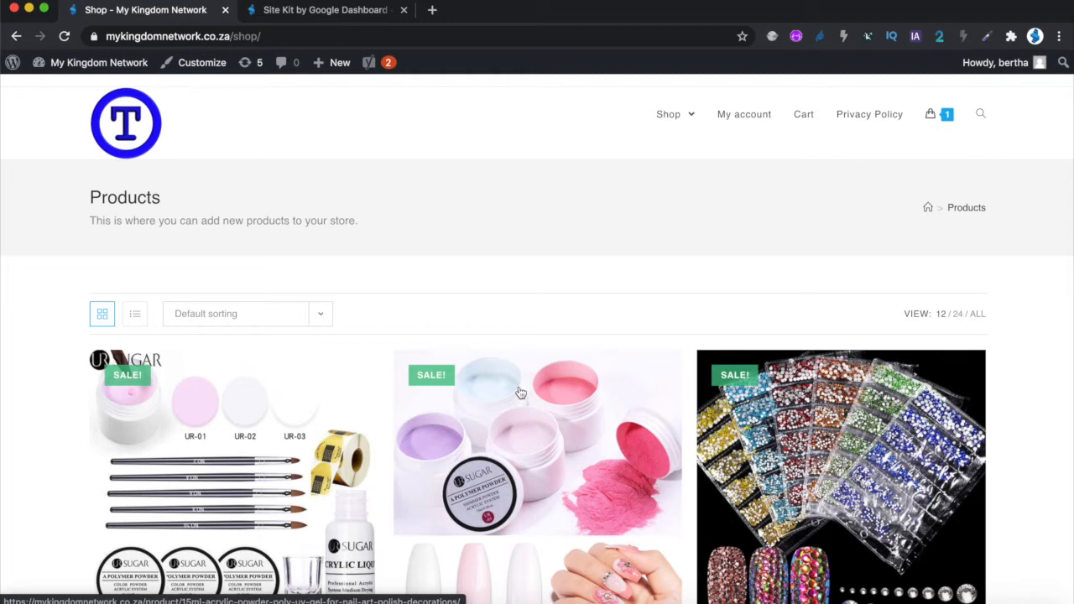
pyautogui.scroll(-2, 520, 393)
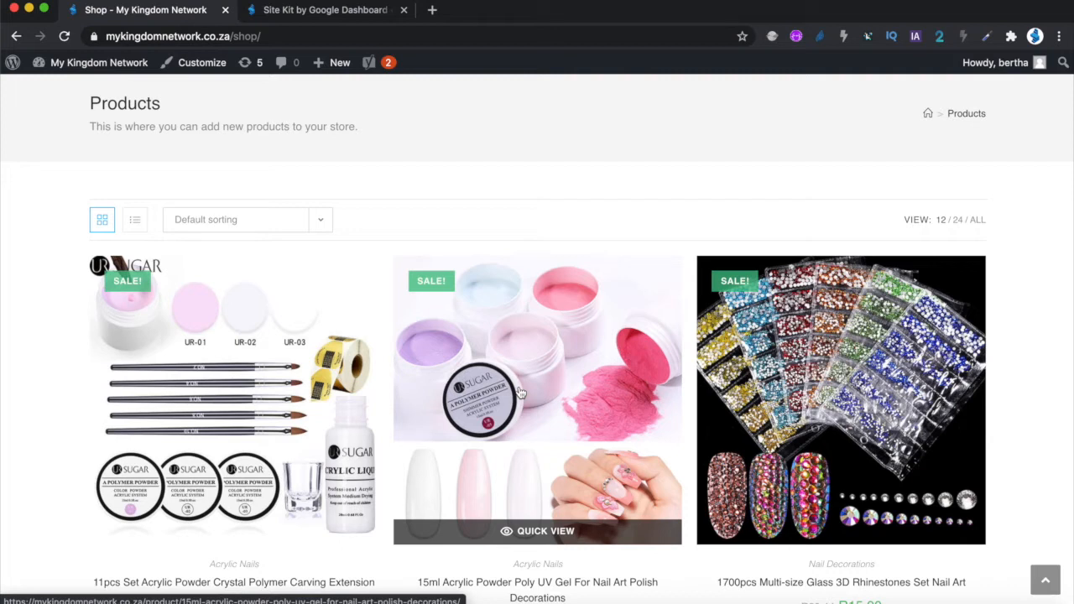
# - Switch to the Keynote presentation and select the Google Site Kit card's text on the first slide
pyautogui.hotkey('ctrl', 'Right')
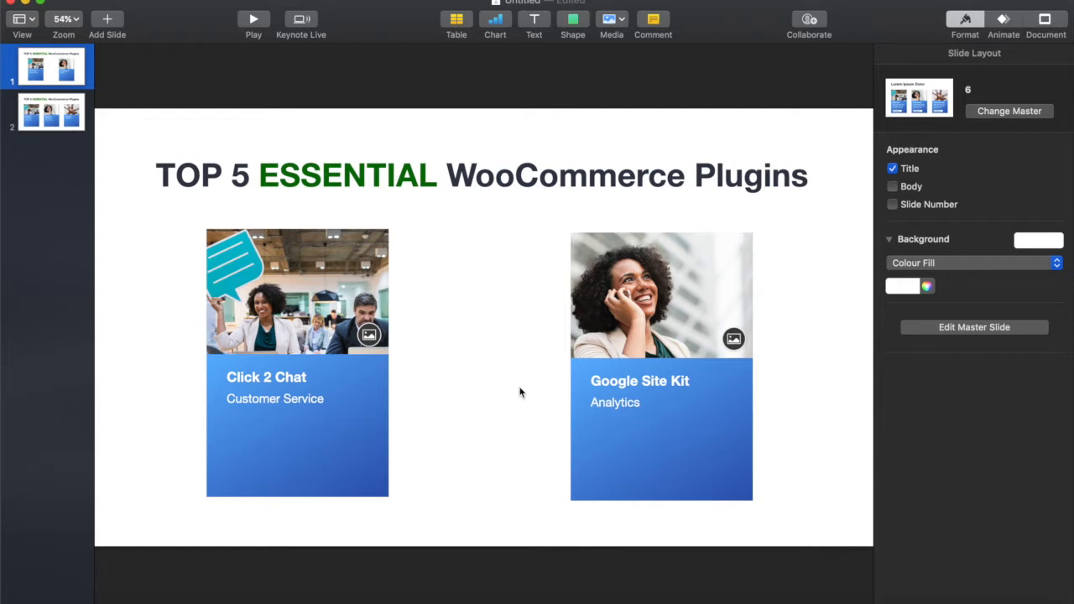
pyautogui.click(643, 402)
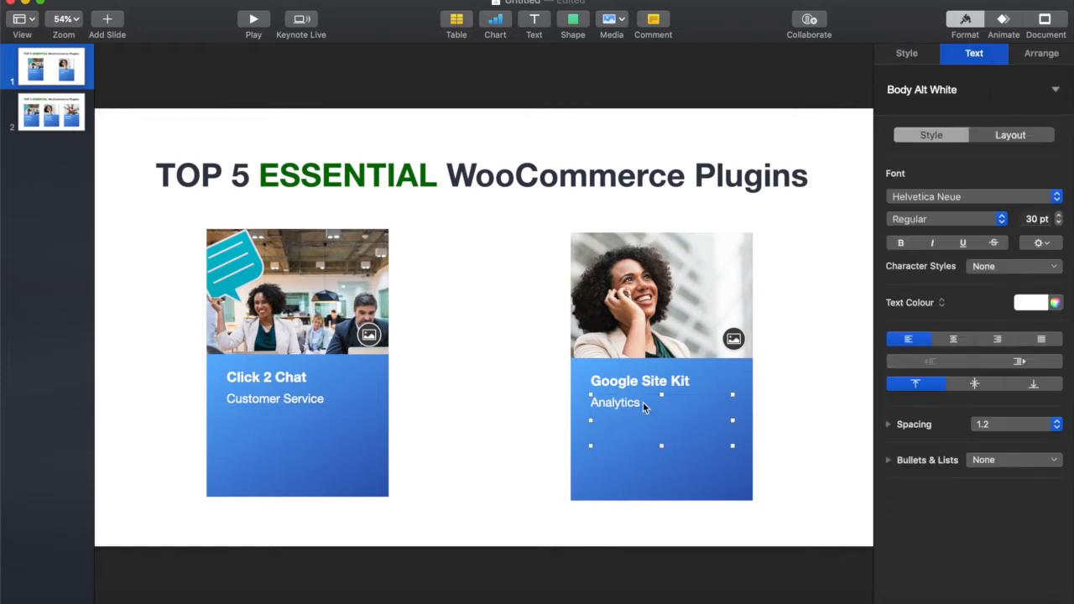
pyautogui.click(642, 381)
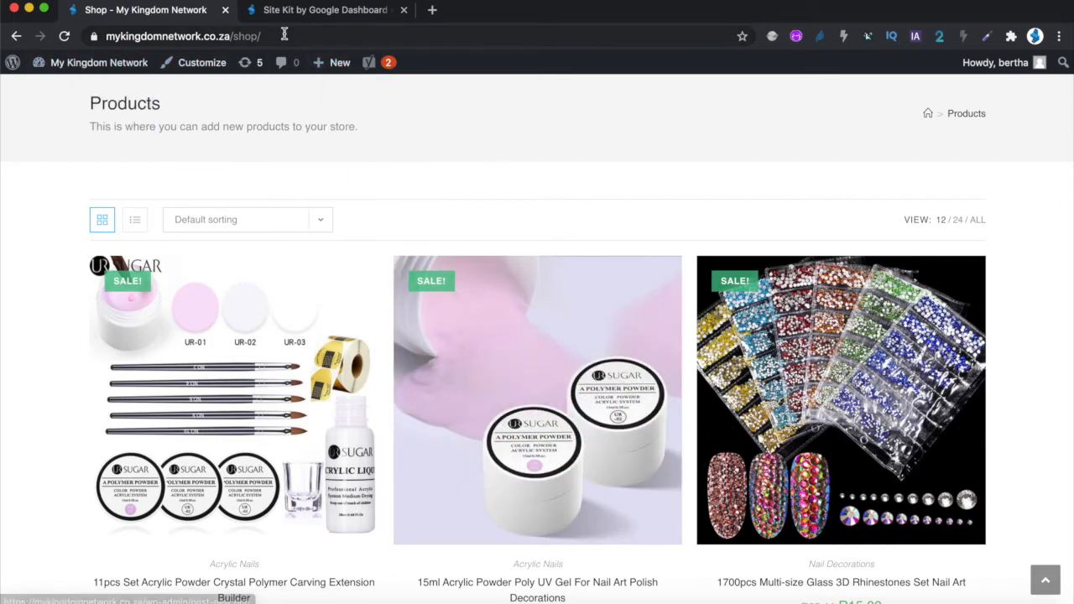
# - From the shop site in the browser, go to the WordPress admin dashboard and open the page for adding new plugins
pyautogui.moveTo(101, 65)
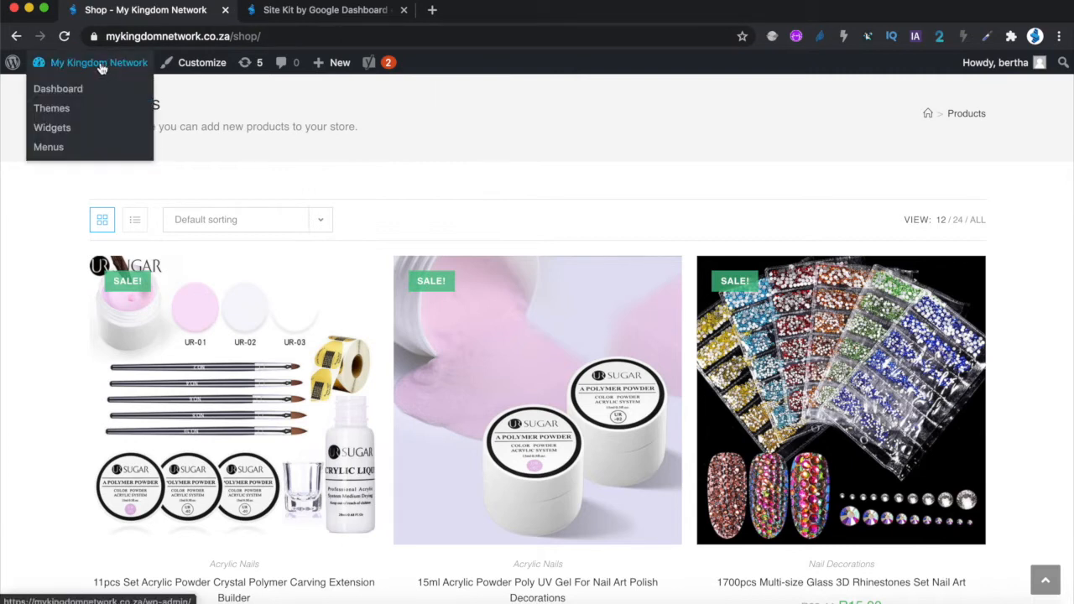
pyautogui.click(60, 93)
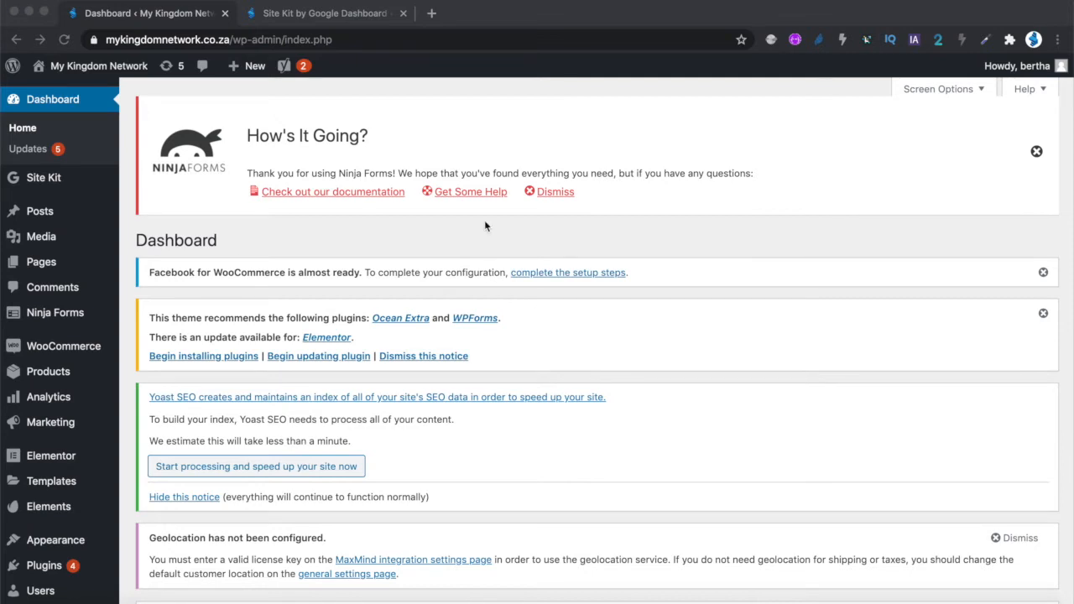
pyautogui.scroll(-2, 618, 427)
pyautogui.scroll(2, 617, 427)
pyautogui.scroll(-3, 58, 455)
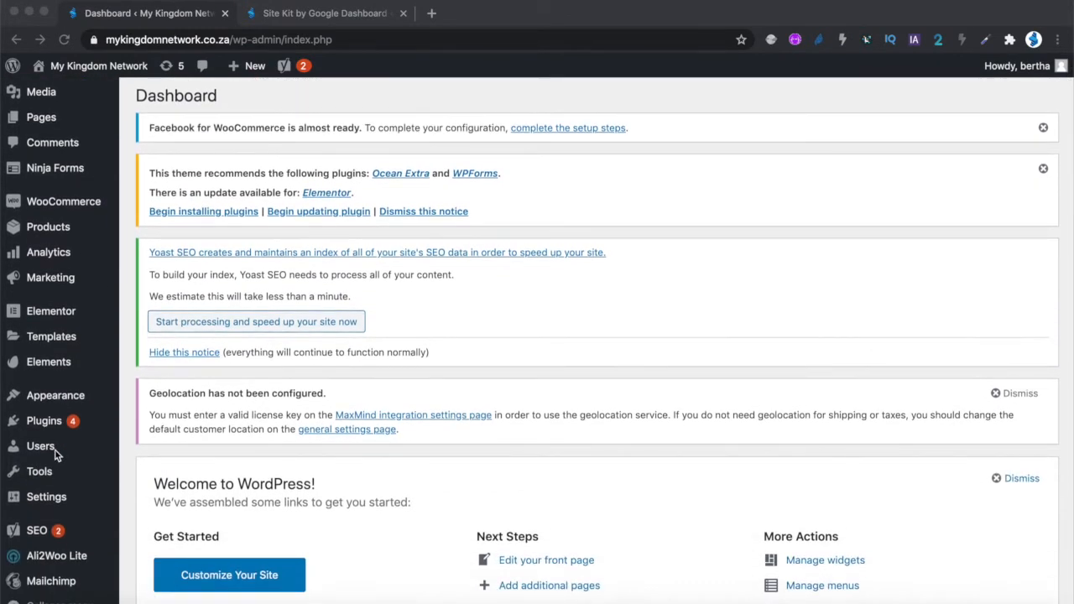
pyautogui.moveTo(37, 429)
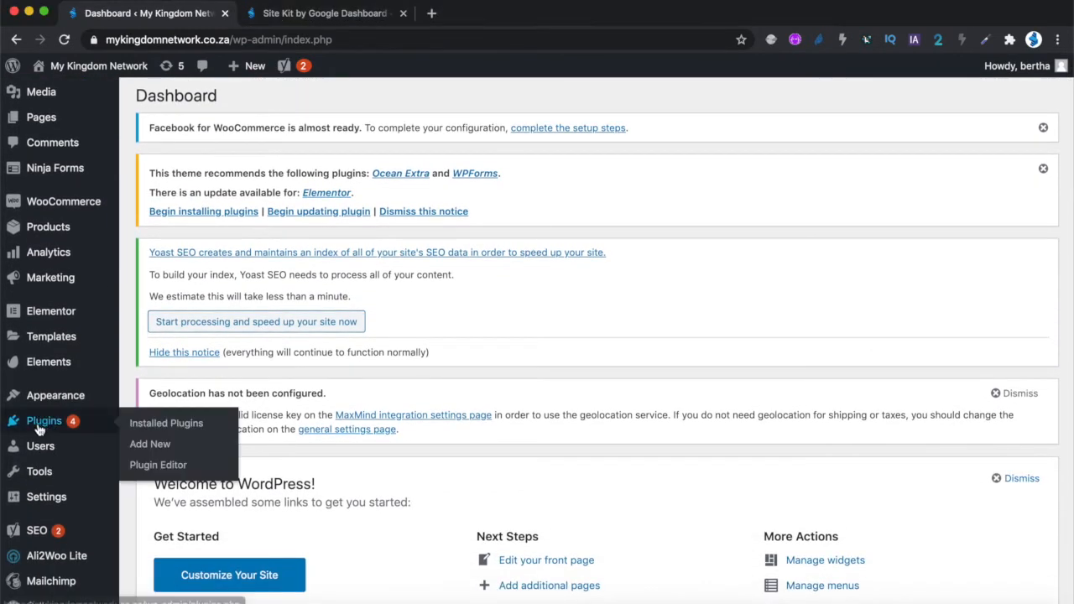
pyautogui.click(150, 446)
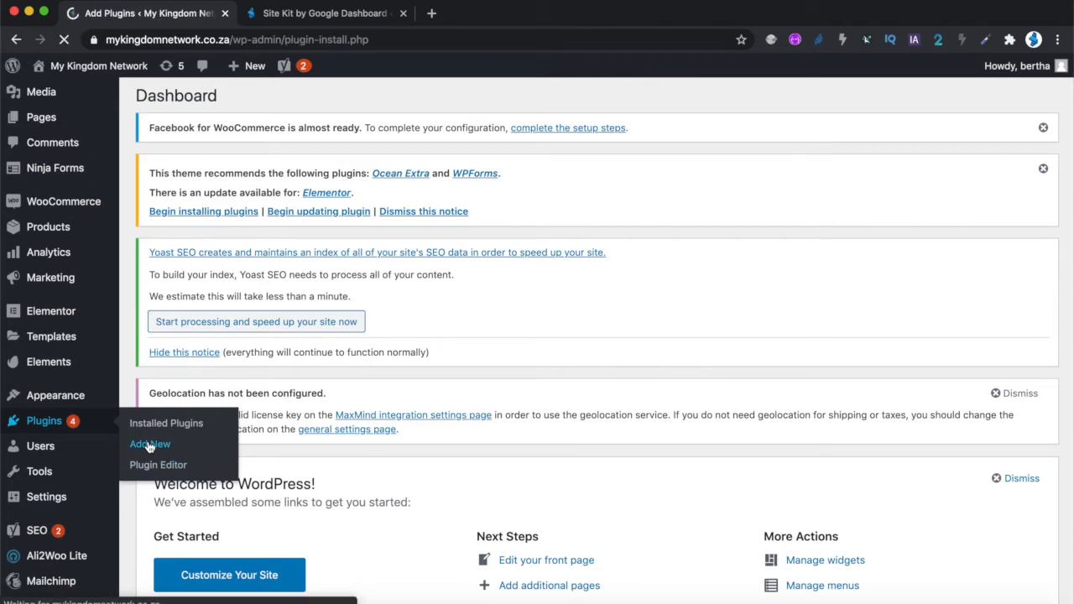
# - Search the plugin directory by keyword for "google" and view the Site Kit by Google entry
pyautogui.scroll(-3, 587, 403)
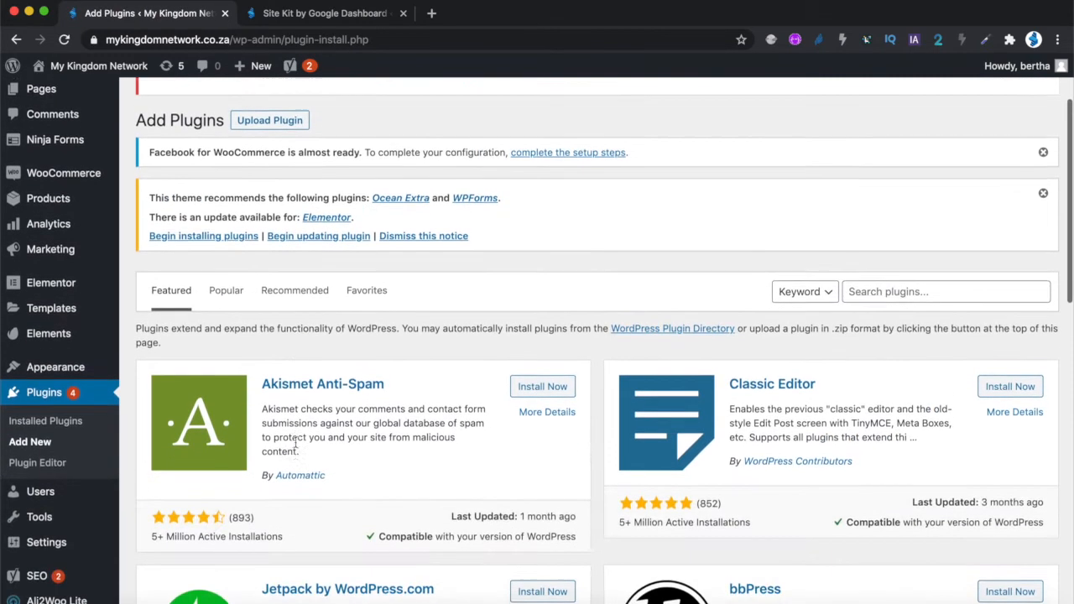
pyautogui.scroll(2, 839, 369)
pyautogui.click(876, 365)
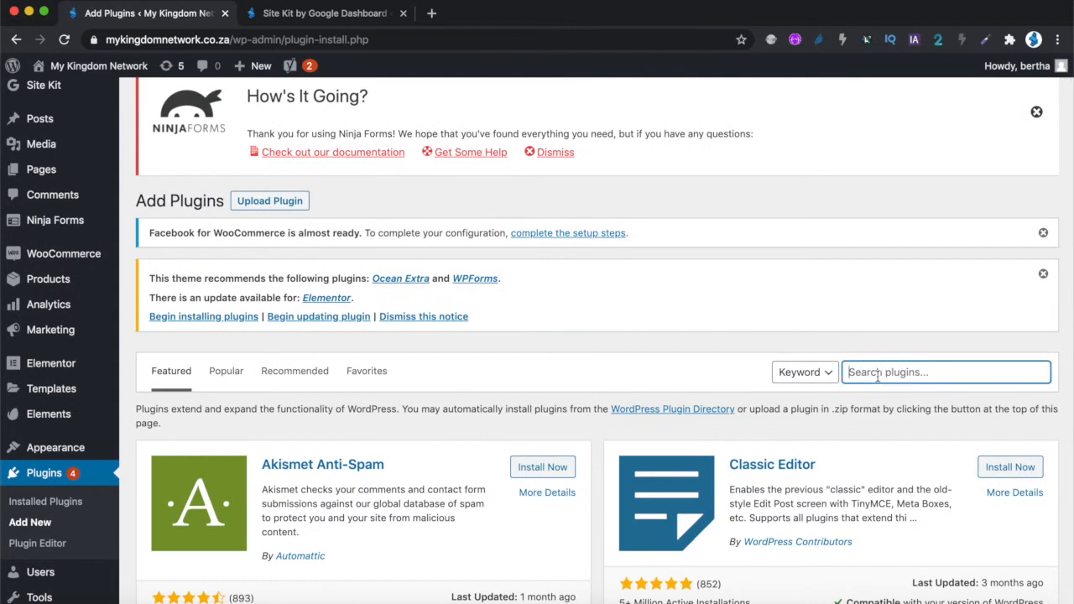
pyautogui.write('google site')
pyautogui.press('BackSpace')
pyautogui.press('BackSpace')
pyautogui.press('BackSpace')
pyautogui.press('BackSpace')
pyautogui.press('BackSpace')
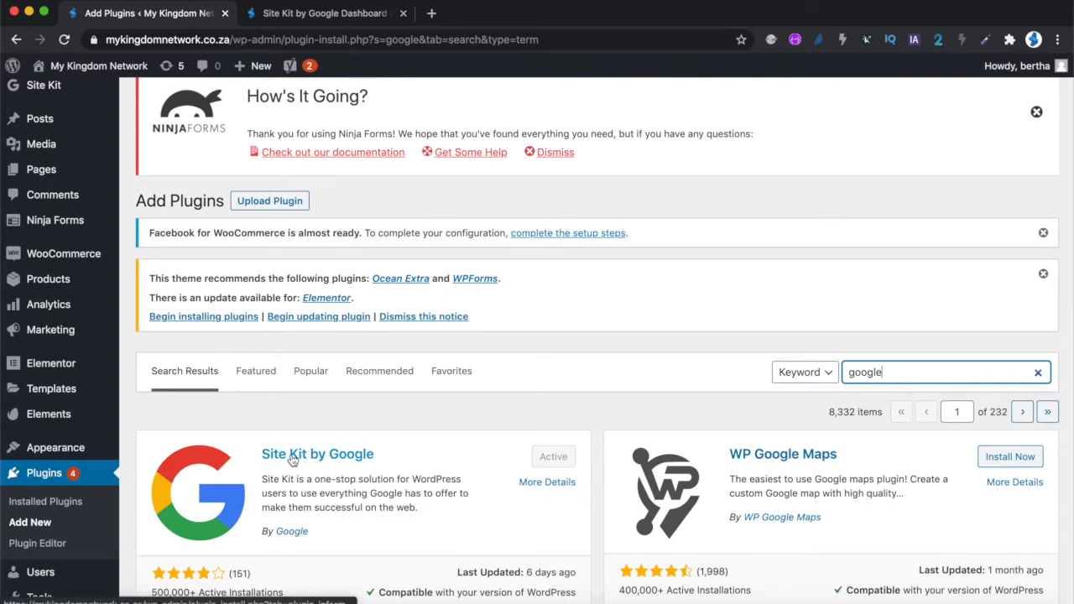
pyautogui.scroll(-2, 292, 460)
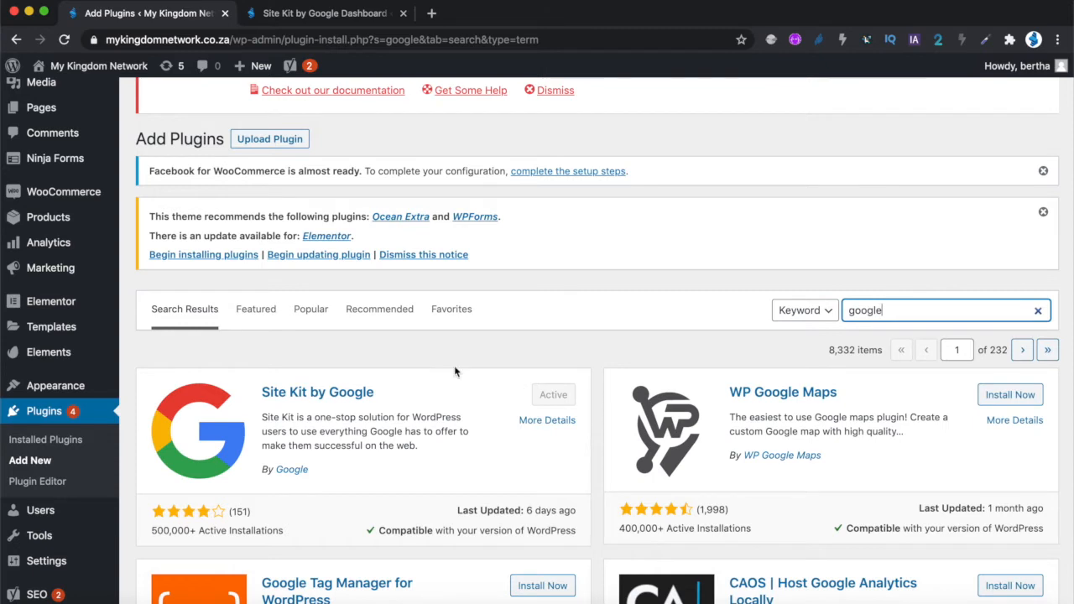
# - Open the Site Kit dashboard and look over its Search Funnel and Popularity sections
pyautogui.scroll(3, 93, 327)
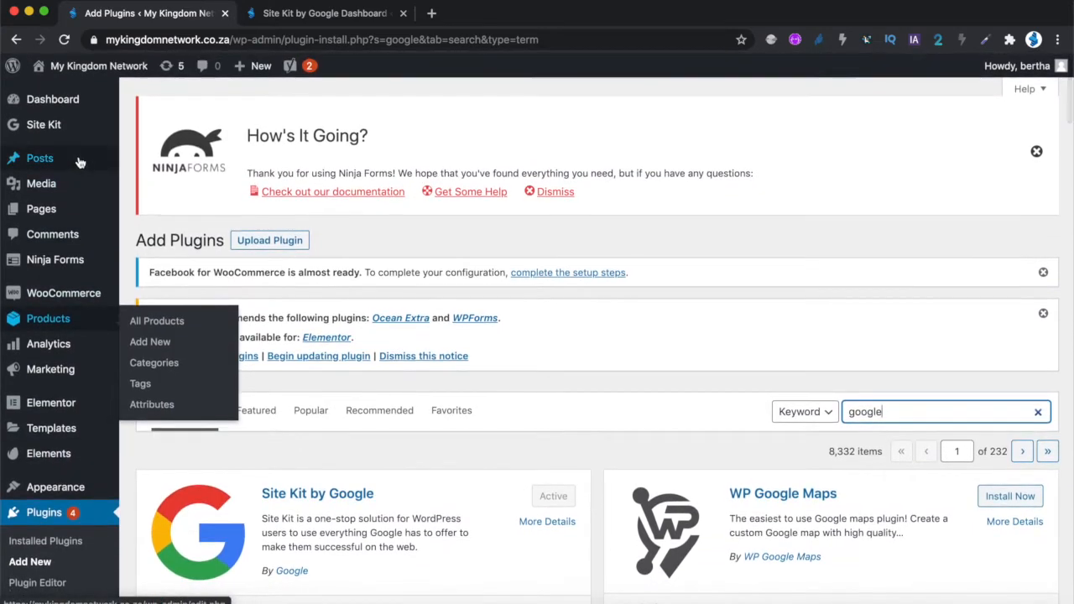
pyautogui.moveTo(50, 128)
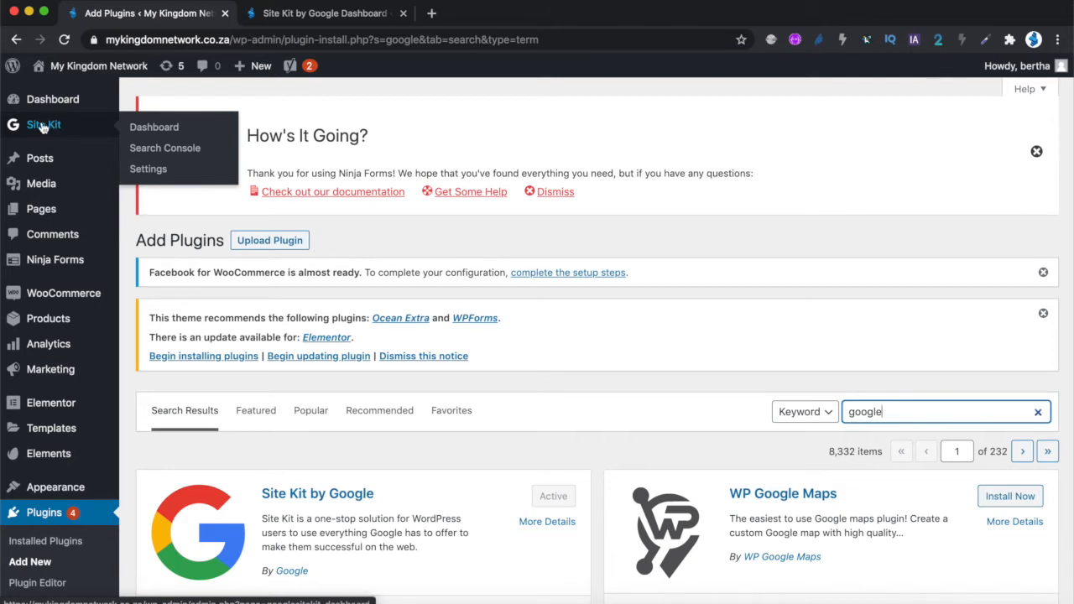
pyautogui.click(41, 128)
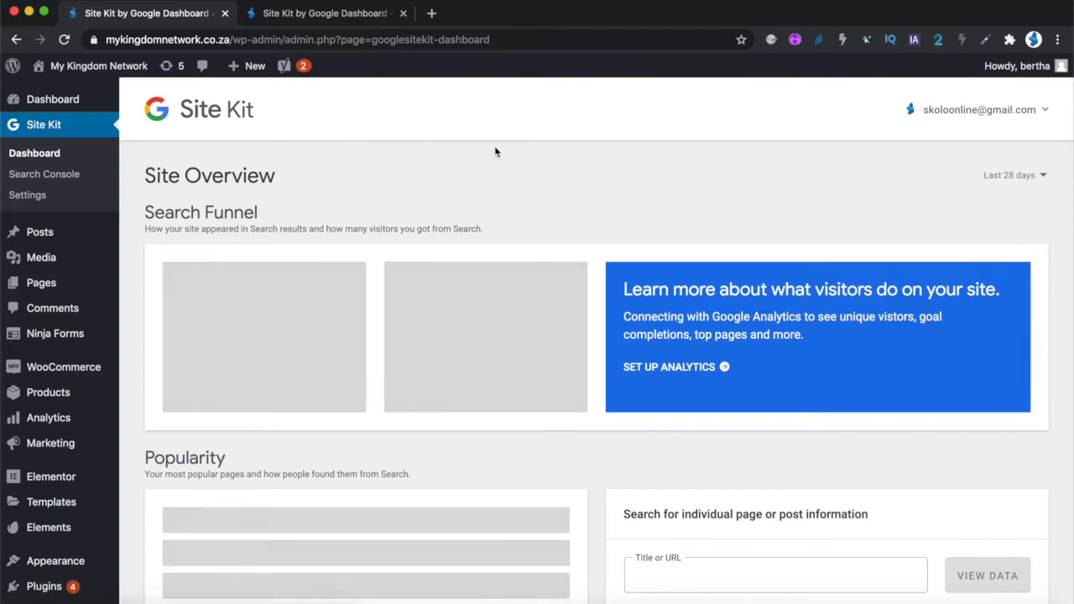
pyautogui.scroll(-5, 488, 282)
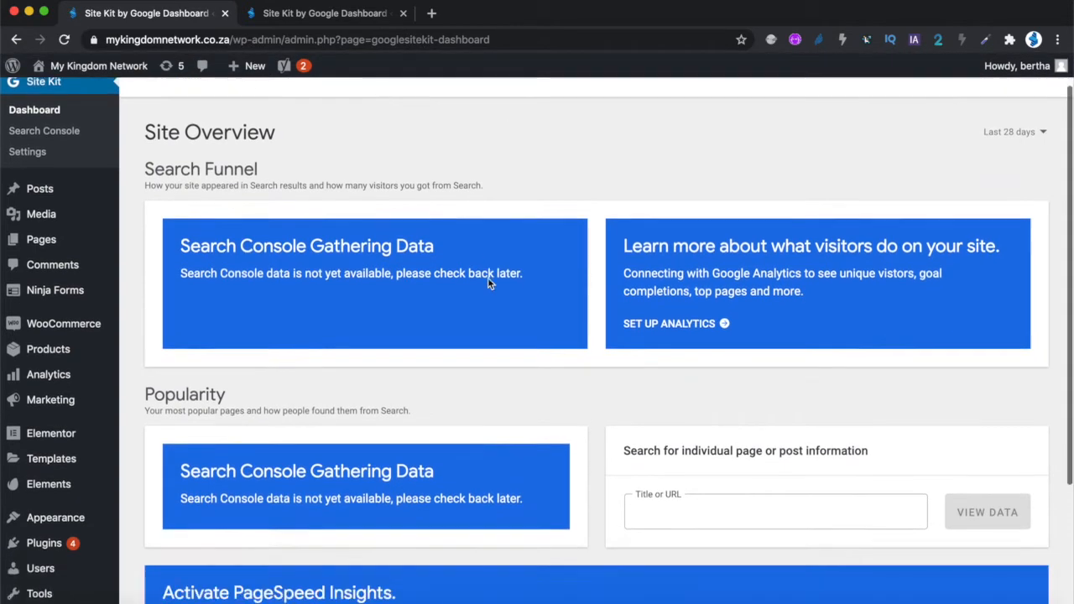
pyautogui.scroll(5, 488, 282)
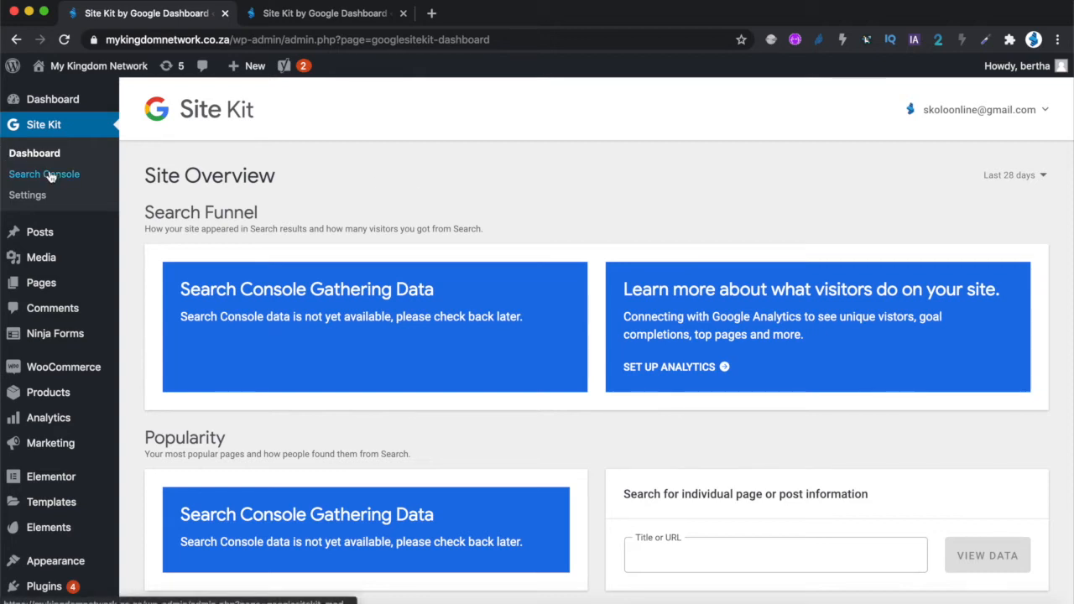
# - Open the Site Kit settings and review the additional Google services that can be connected
pyautogui.click(33, 196)
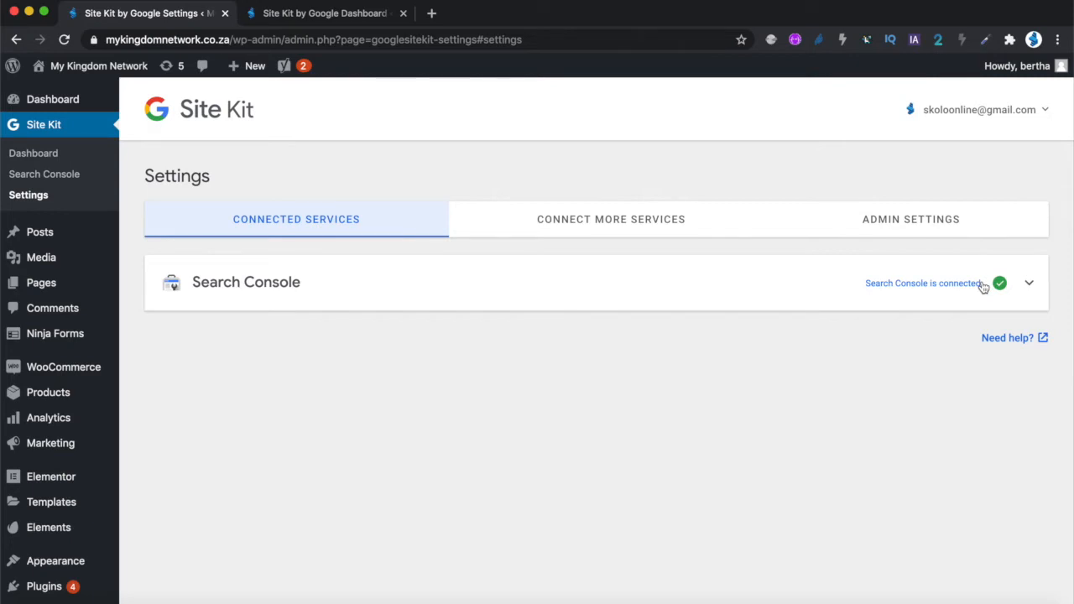
pyautogui.click(616, 220)
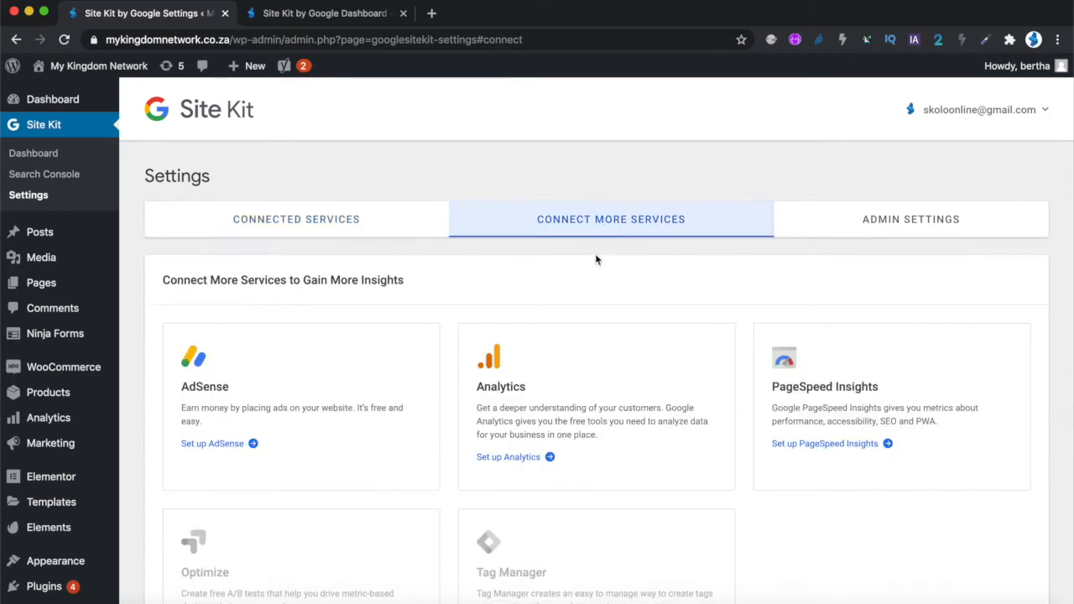
pyautogui.scroll(-3, 597, 305)
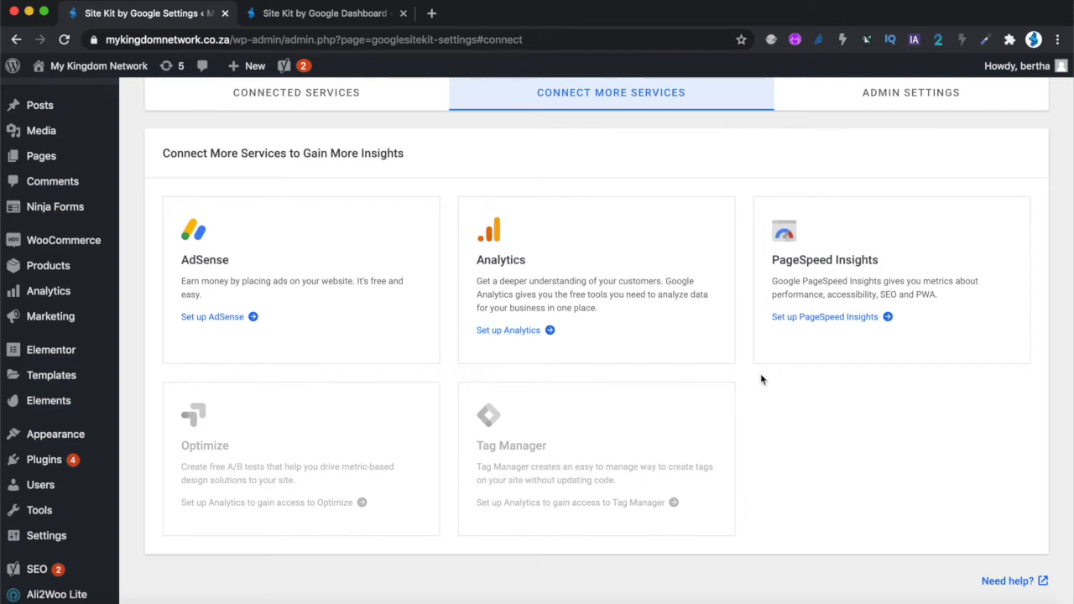
pyautogui.scroll(3, 760, 374)
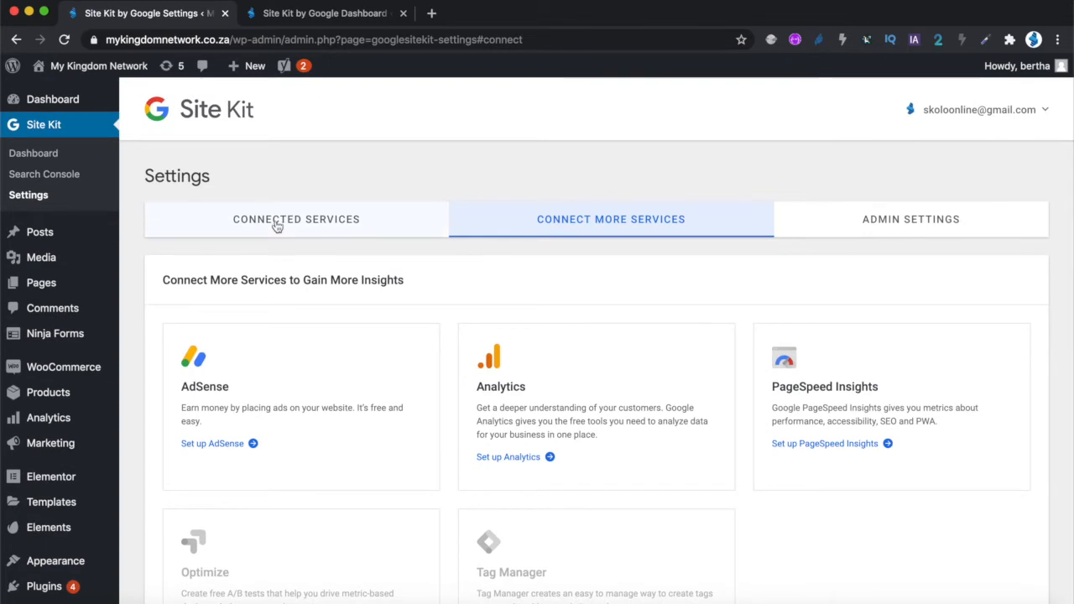
# - Check the connected services in the Site Kit settings, and return to the Site Kit dashboard
pyautogui.click(278, 223)
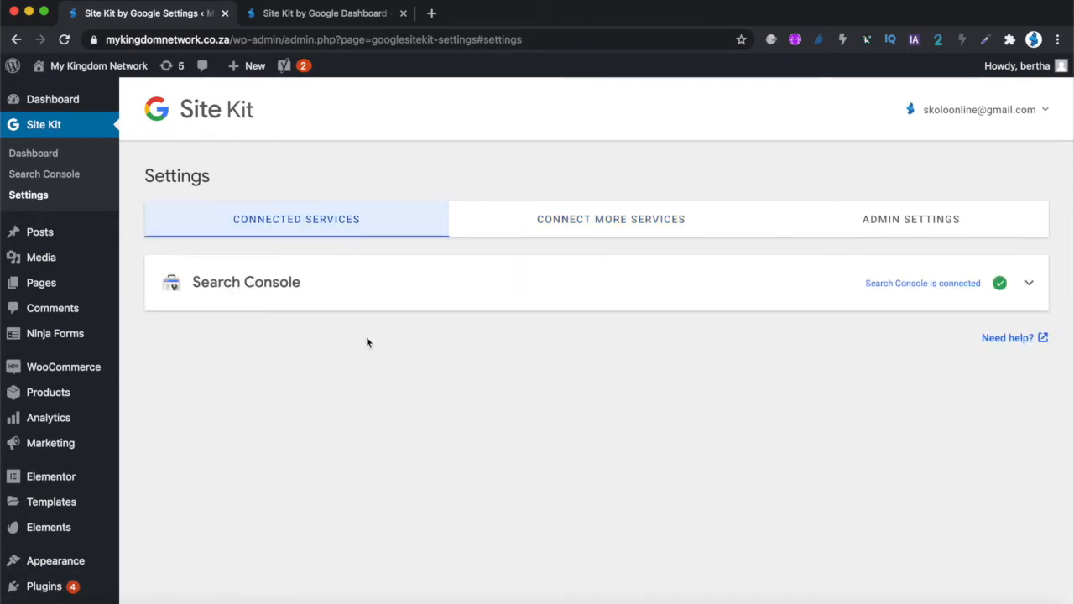
pyautogui.scroll(-2, 366, 342)
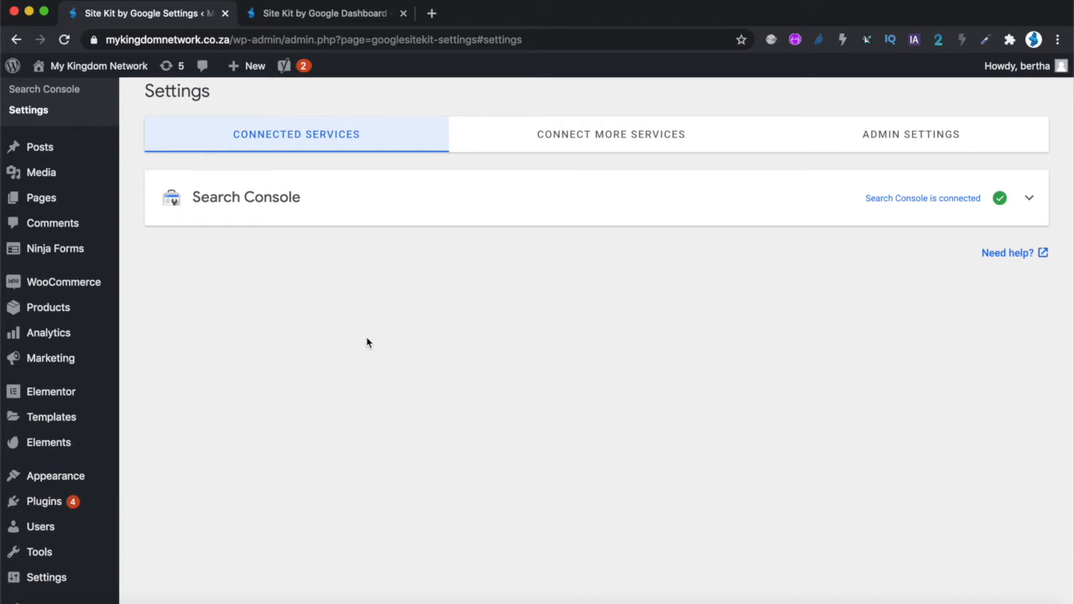
pyautogui.scroll(2, 367, 342)
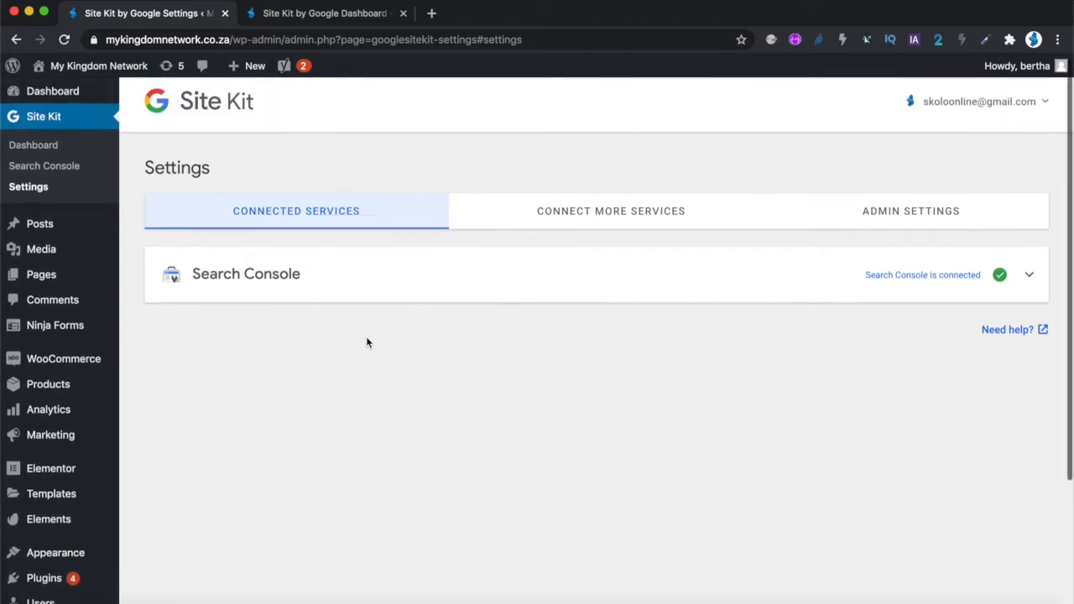
pyautogui.click(33, 148)
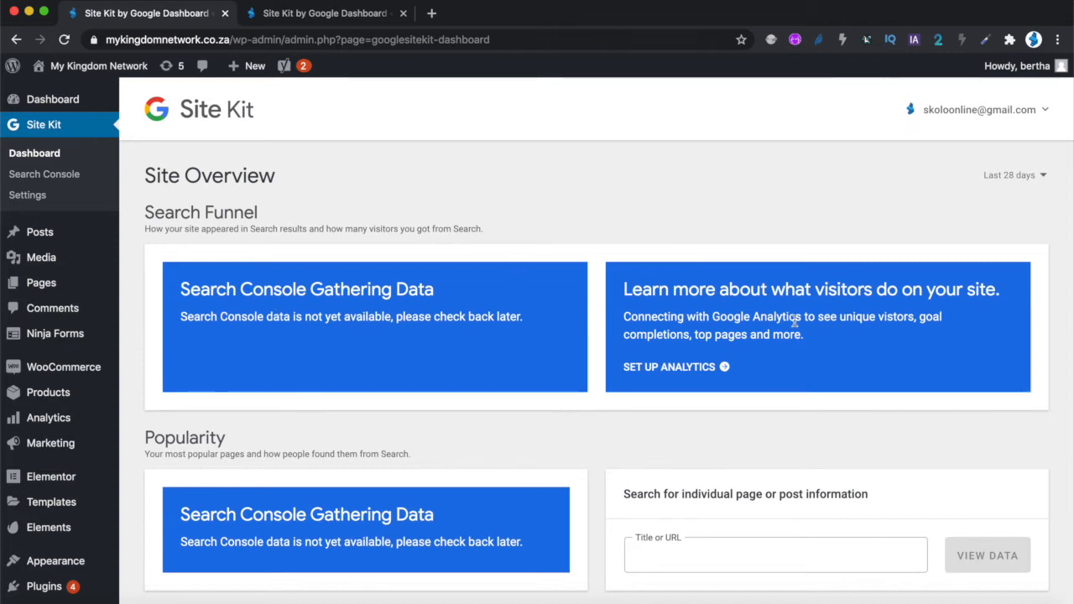
pyautogui.scroll(-3, 404, 417)
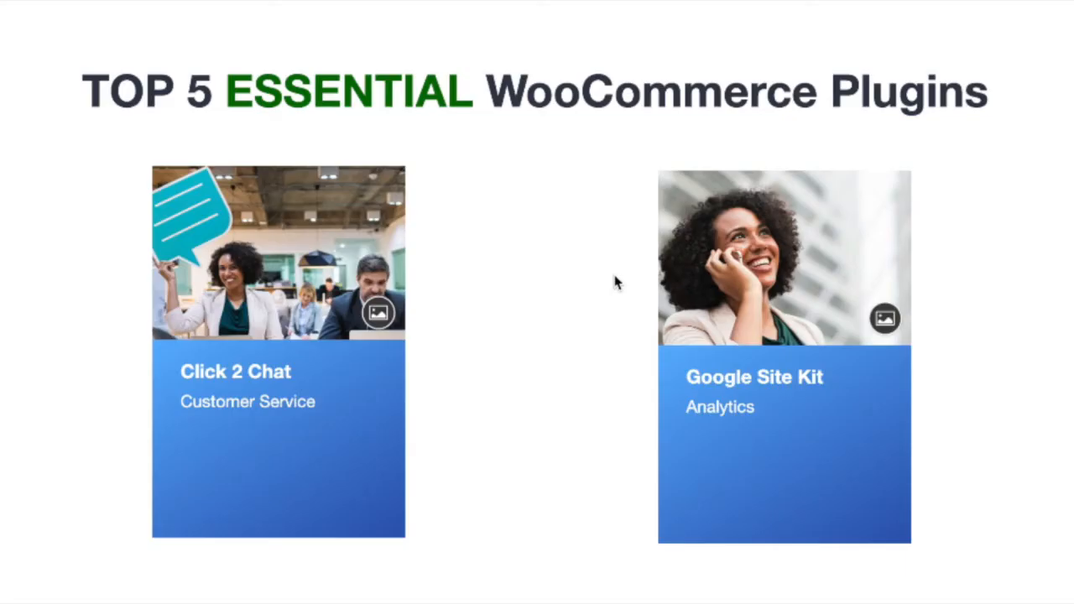
# - Search the plugin directory for "click", and install and activate the Click to Chat plugin by HoliThemes
pyautogui.click(895, 407)
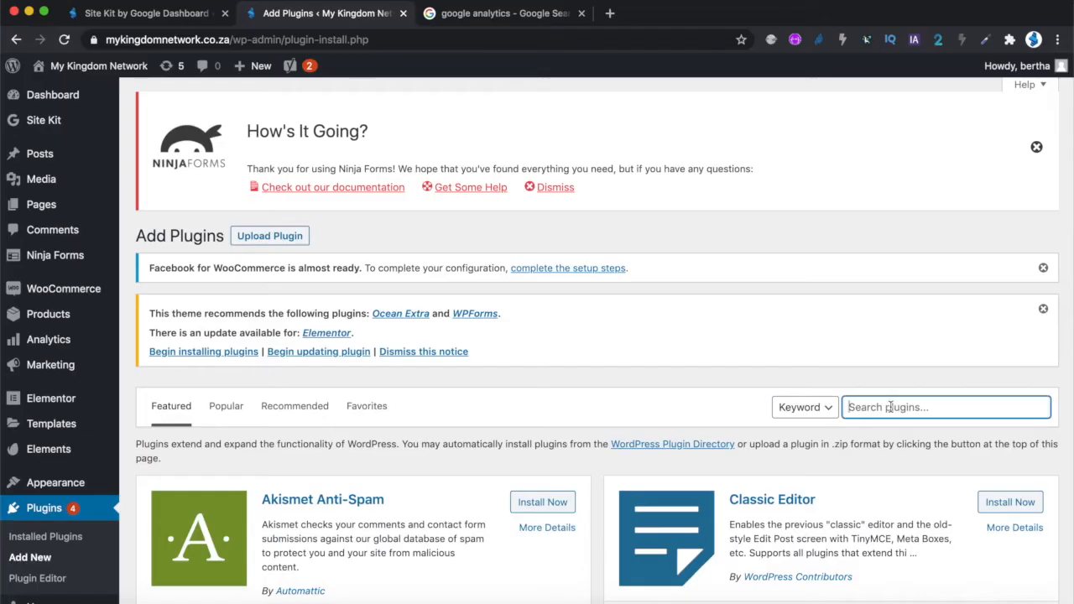
pyautogui.write('click')
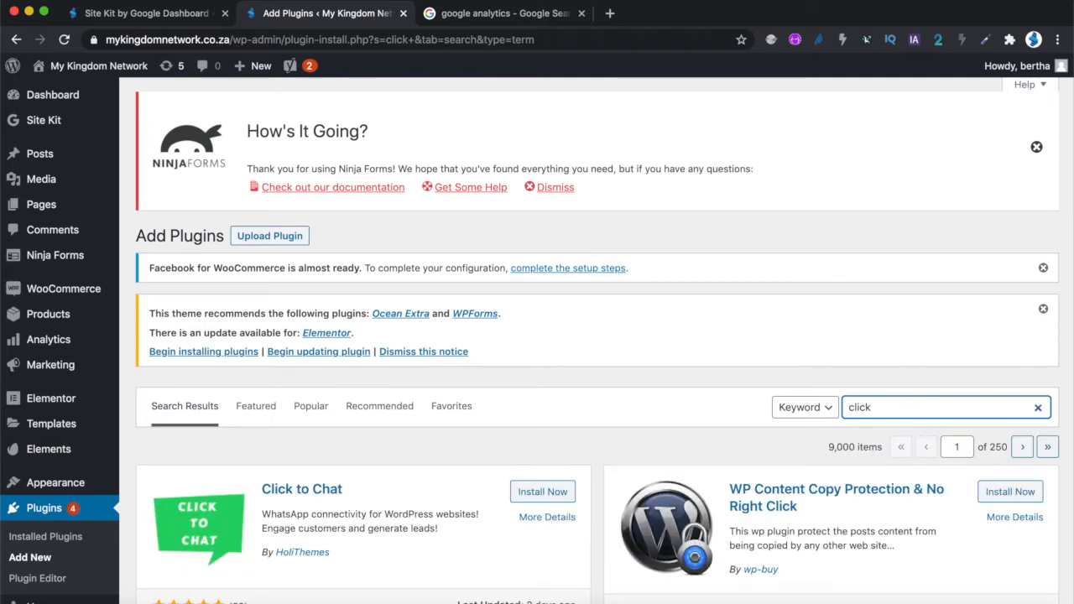
pyautogui.click(547, 492)
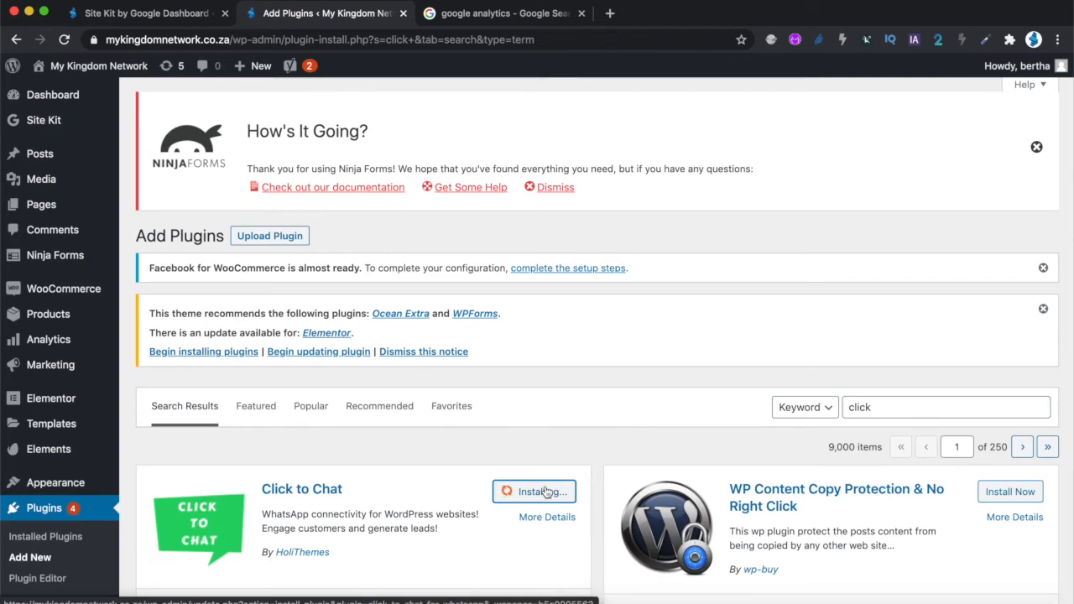
pyautogui.scroll(-2, 545, 492)
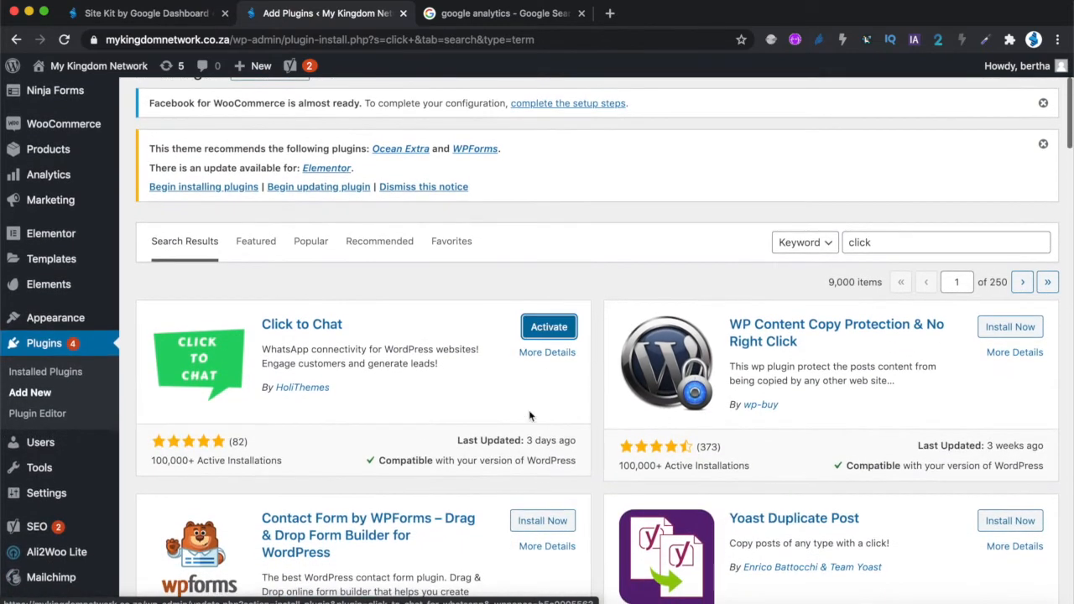
pyautogui.click(564, 328)
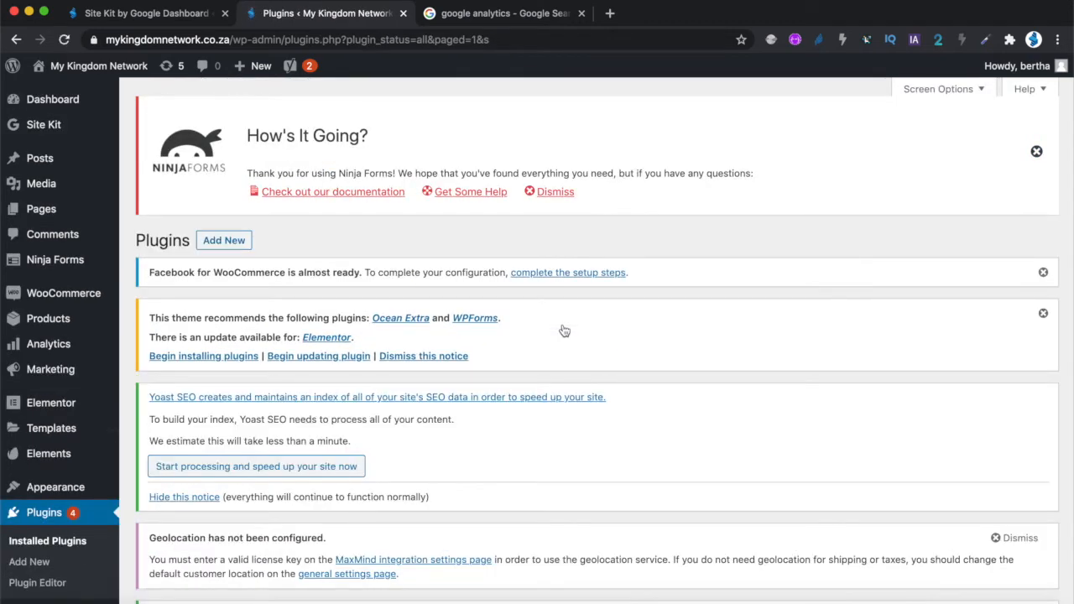
# - Open the Click to Chat settings and enter the store's WhatsApp number
pyautogui.scroll(-10, 565, 331)
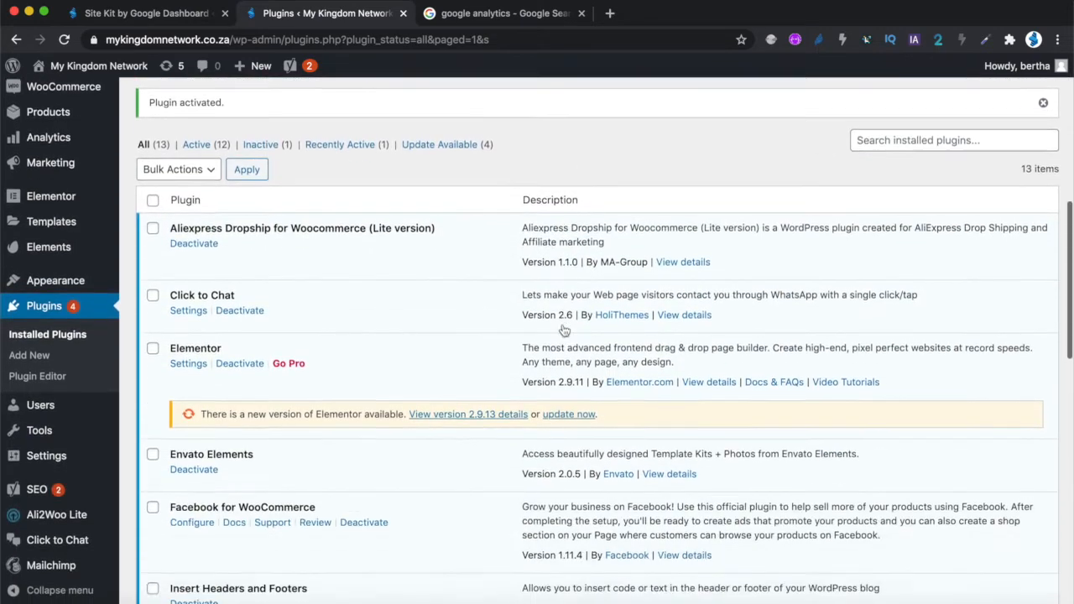
pyautogui.scroll(-1, 565, 331)
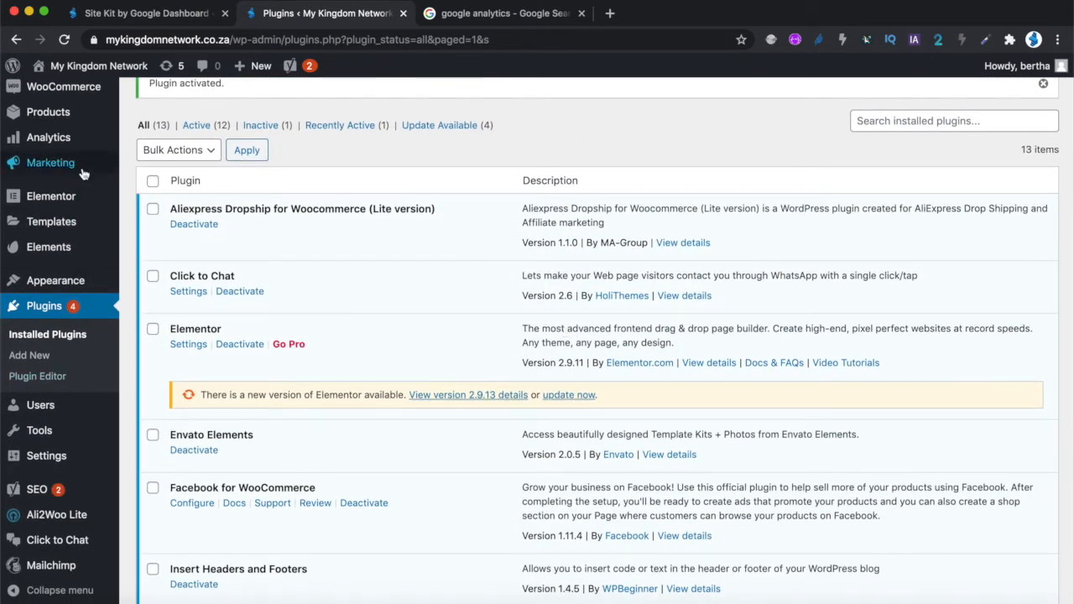
pyautogui.click(61, 546)
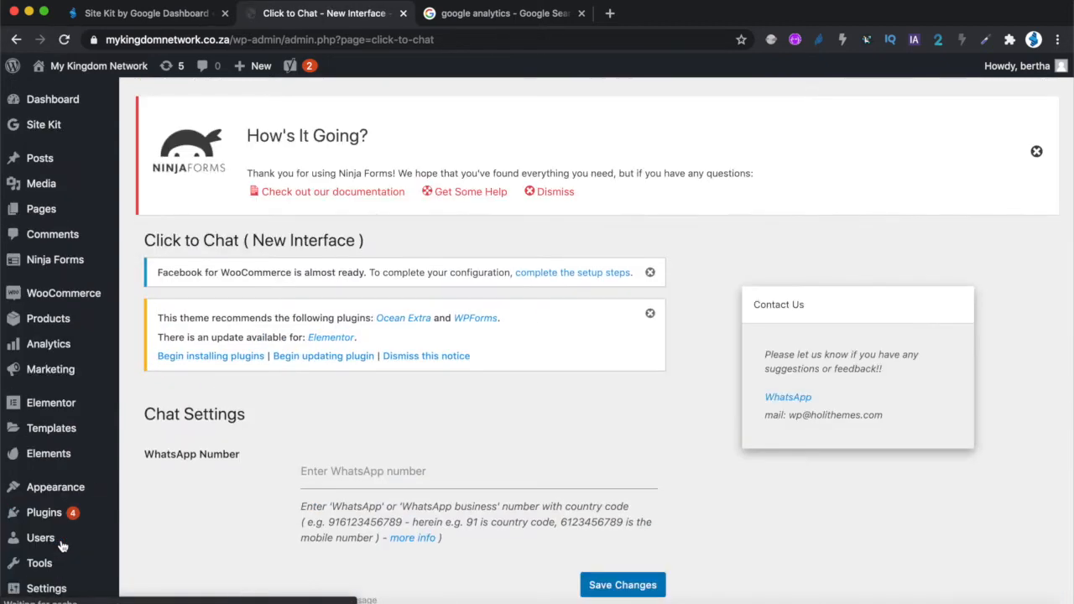
pyautogui.scroll(-5, 300, 473)
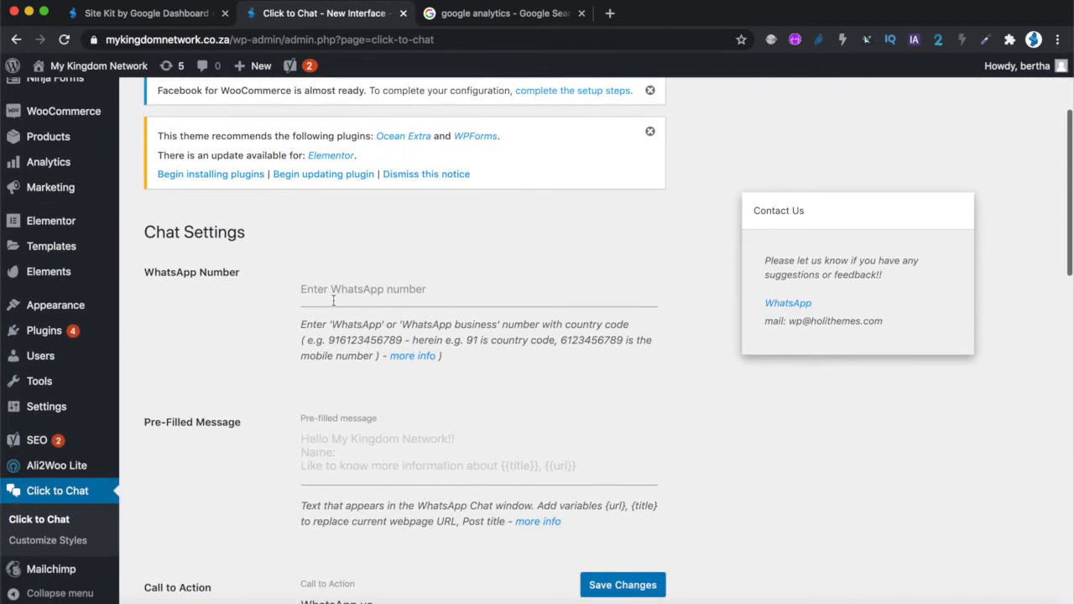
pyautogui.click(329, 292)
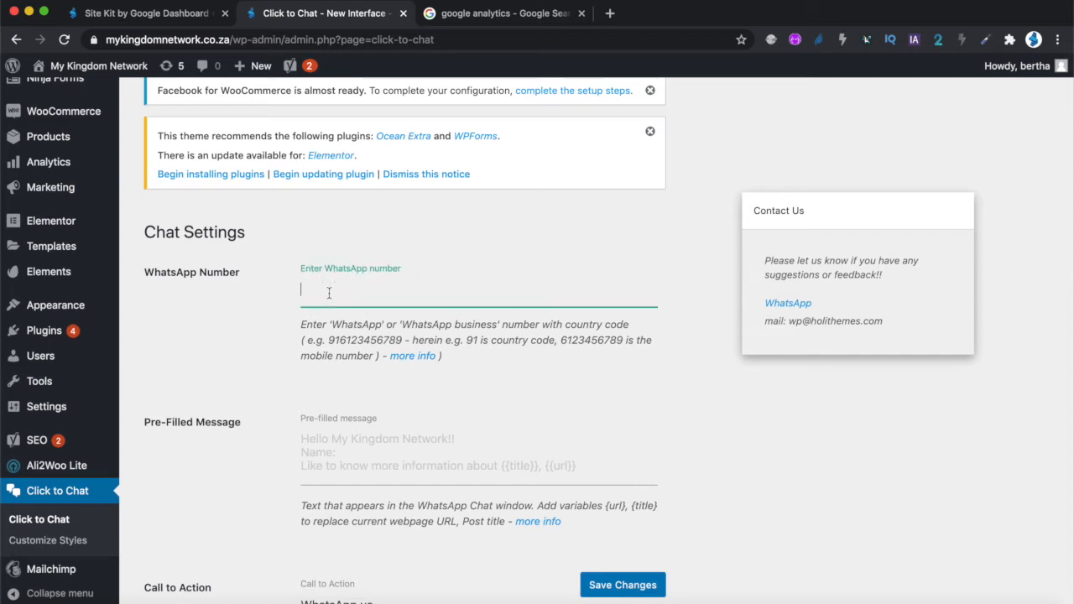
pyautogui.press('super+v')
# - Set the pre-filled message to "Message from Nail Store Online"
pyautogui.scroll(-3, 353, 296)
pyautogui.click(363, 298)
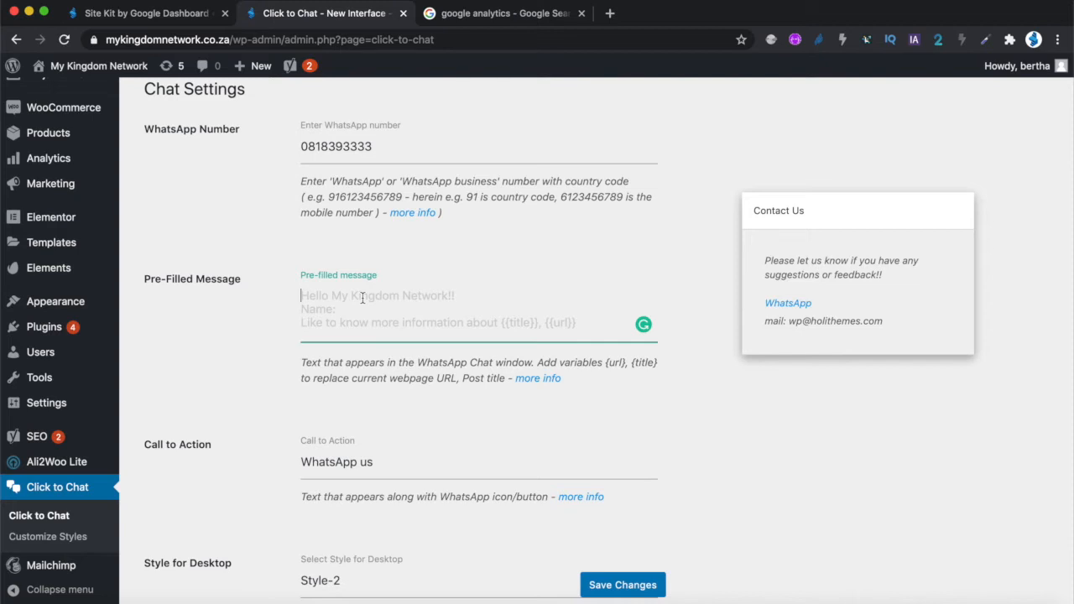
pyautogui.write('Message from ')
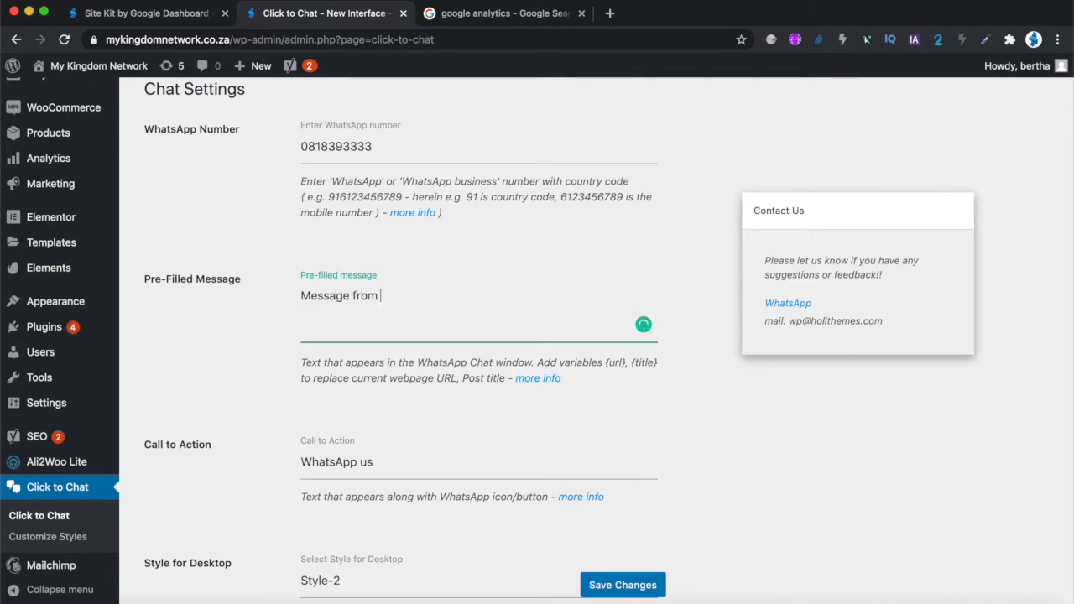
pyautogui.write('Nail STore')
pyautogui.write('tore Online')
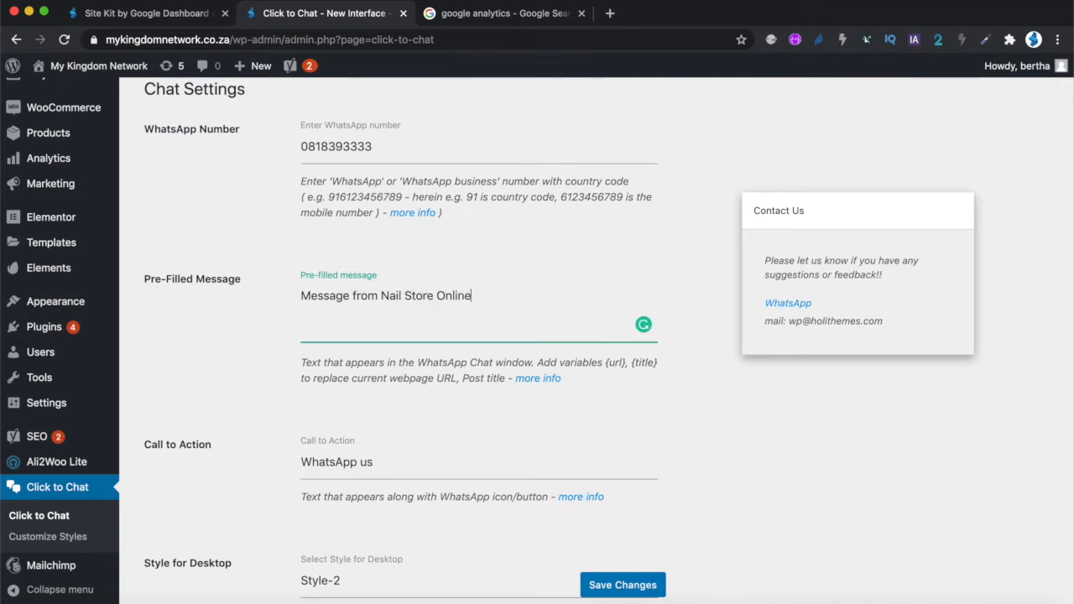
# - Replace the call to action text with "Send us Message"
pyautogui.scroll(-2, 390, 359)
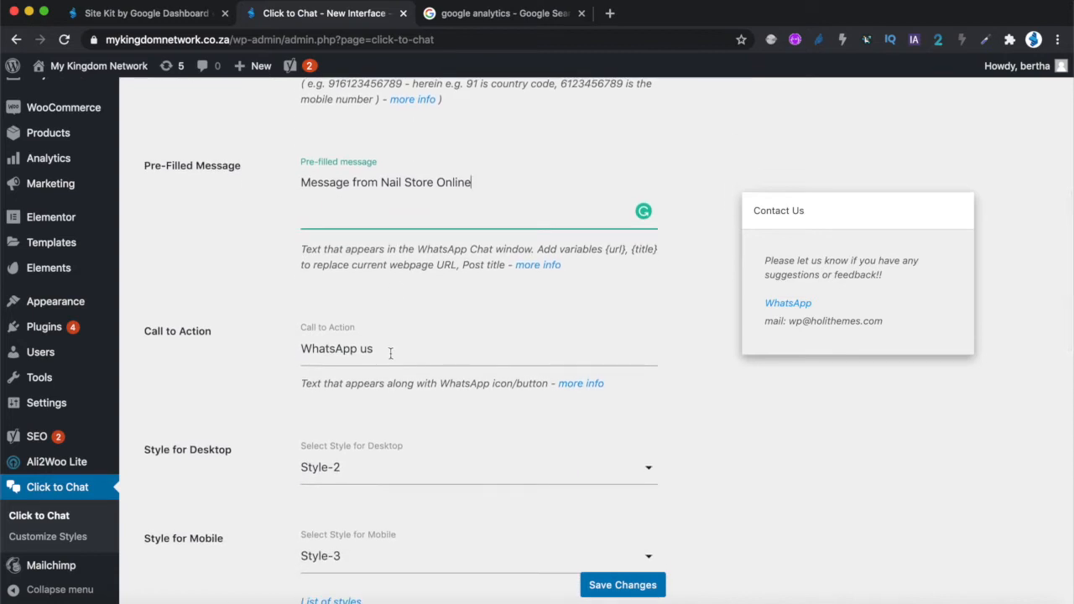
pyautogui.moveTo(391, 351); pyautogui.dragTo(306, 352)
pyautogui.press('BackSpace')
pyautogui.press('BackSpace')
pyautogui.write('Send us Message')
# - Look through the available chat styles for desktop without changing the selection
pyautogui.scroll(-3, 330, 411)
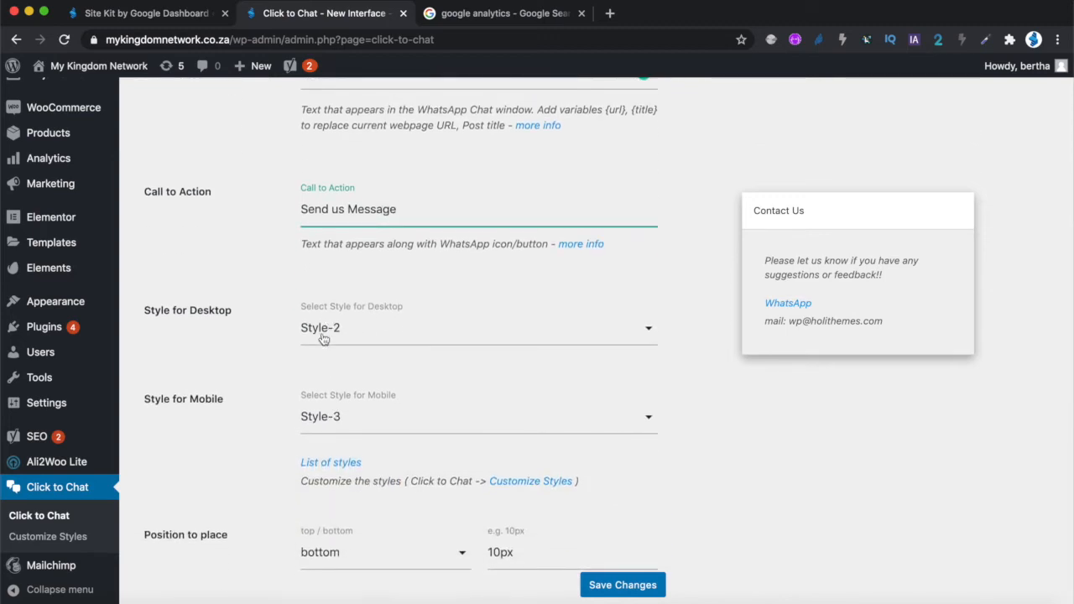
pyautogui.click(647, 330)
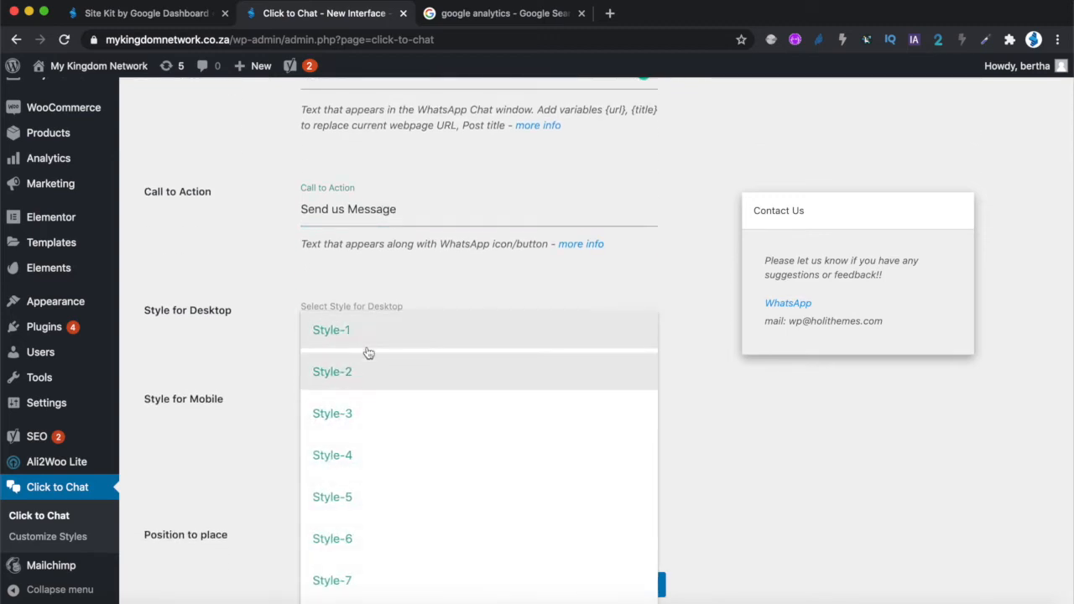
pyautogui.scroll(-2, 400, 494)
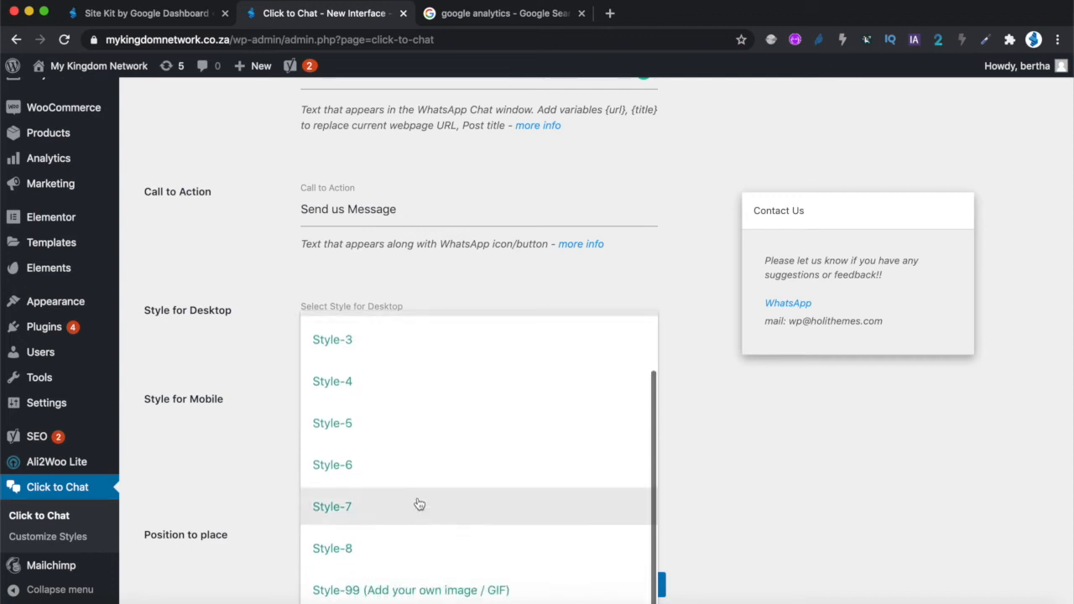
pyautogui.click(492, 282)
pyautogui.click(341, 317)
pyautogui.scroll(-2, 364, 453)
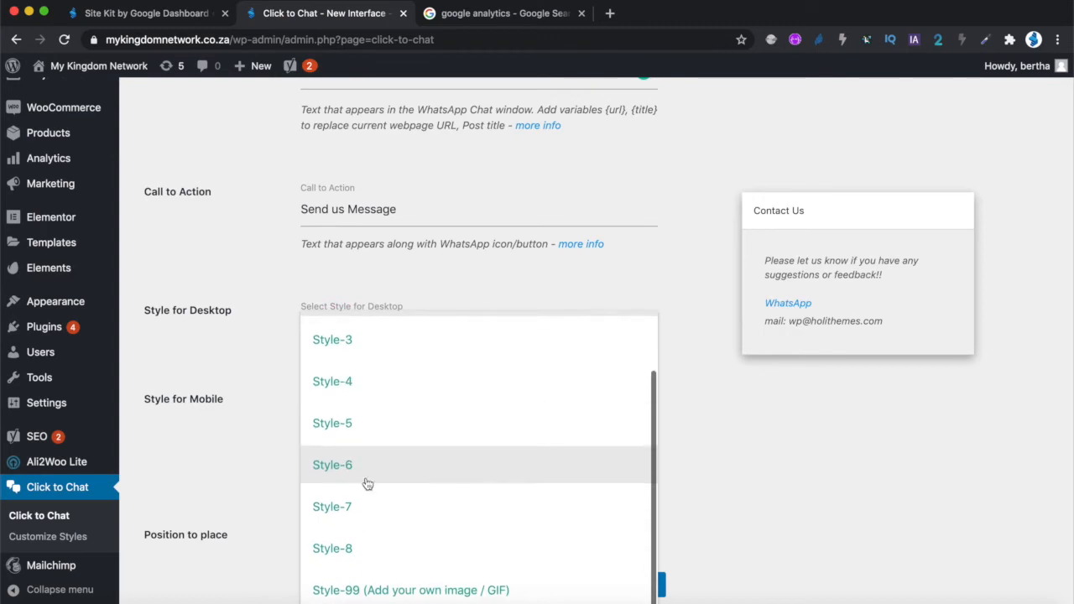
pyautogui.click(724, 413)
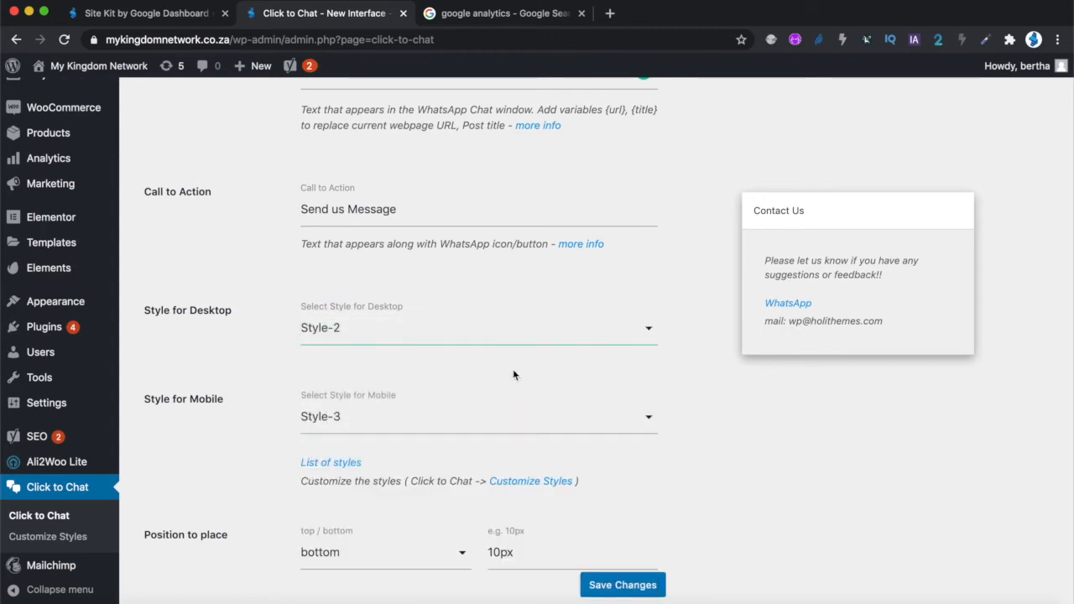
# - Open the plugin's List of Styles in a new tab and examine the Style-1 to Style-4 previews
pyautogui.rightClick(346, 467)
pyautogui.click(363, 380)
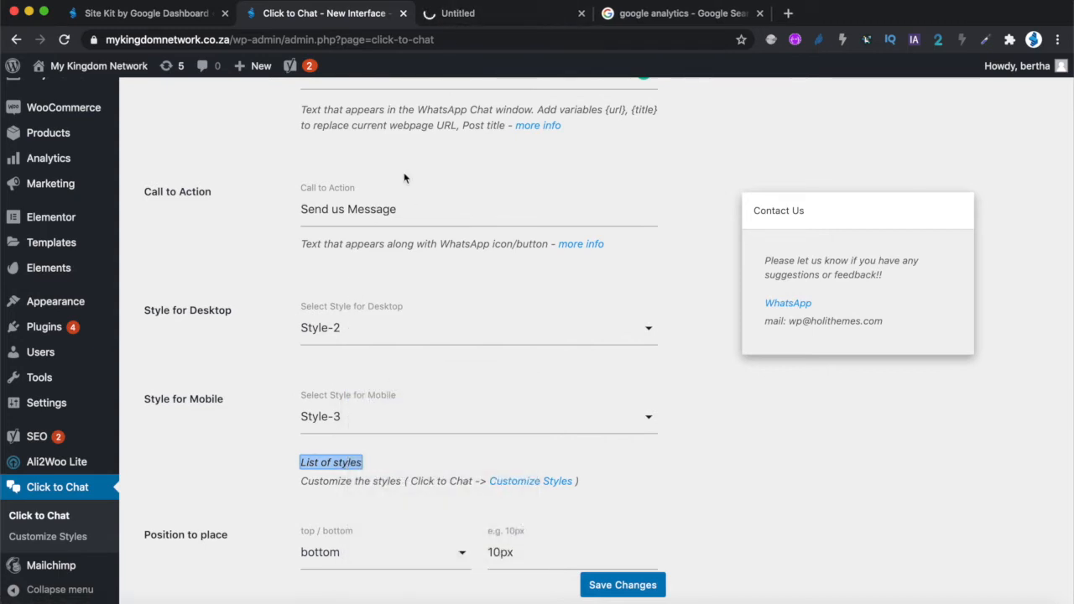
pyautogui.click(478, 14)
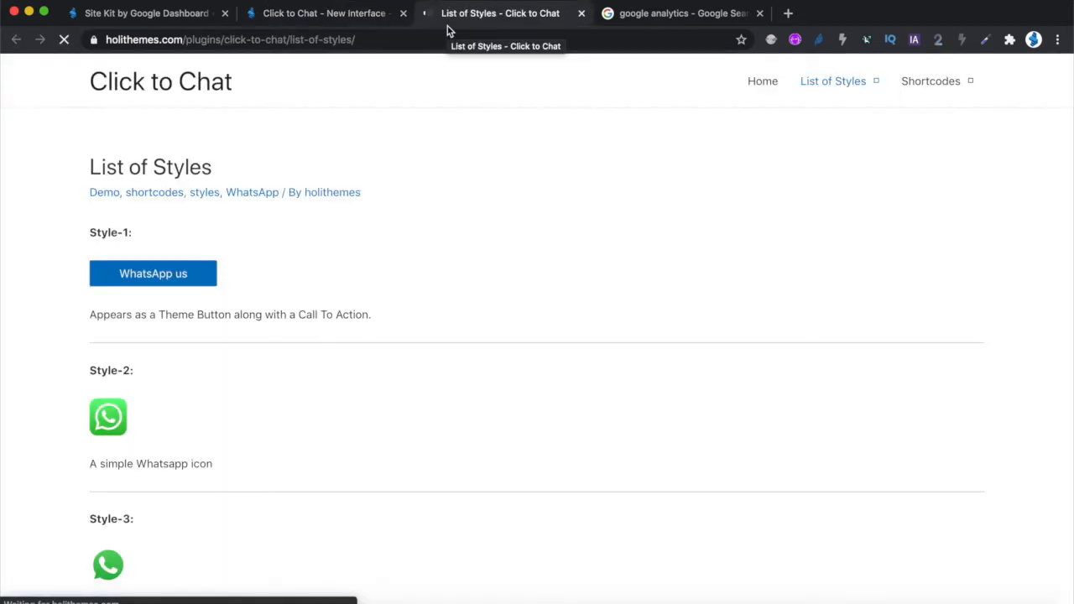
pyautogui.scroll(-2, 287, 394)
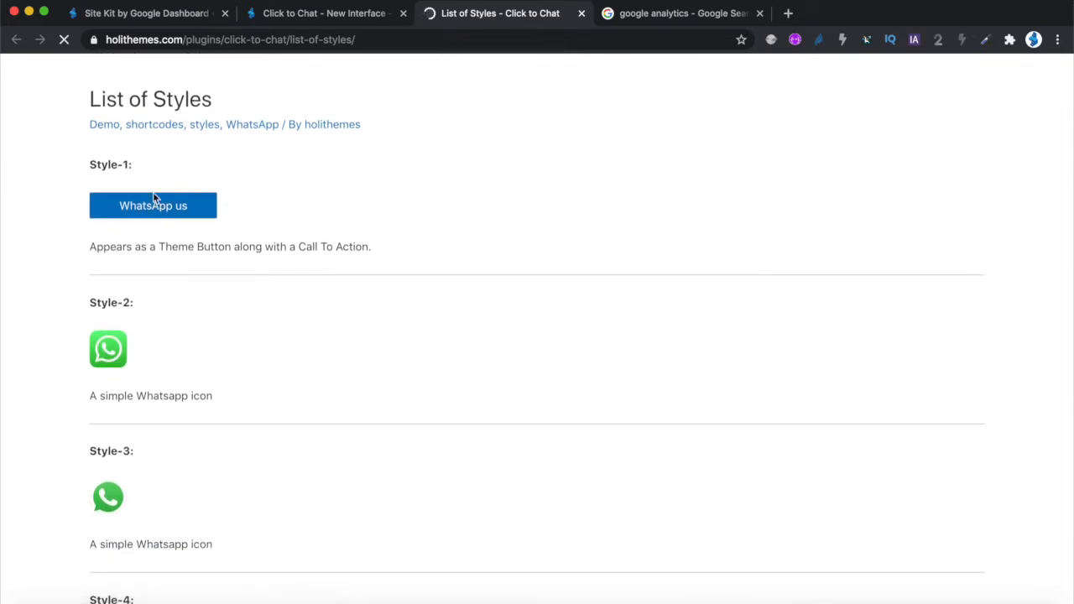
pyautogui.scroll(-2, 272, 424)
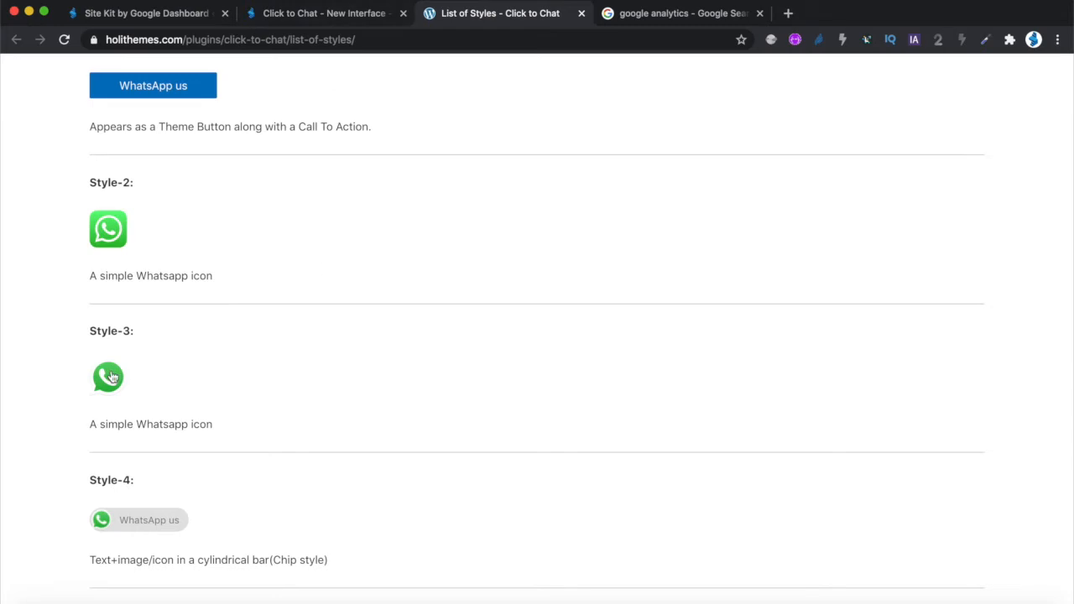
# - Compare the style previews with the chat settings, and set the desktop style to Style-3
pyautogui.click(344, 15)
pyautogui.scroll(-1, 461, 406)
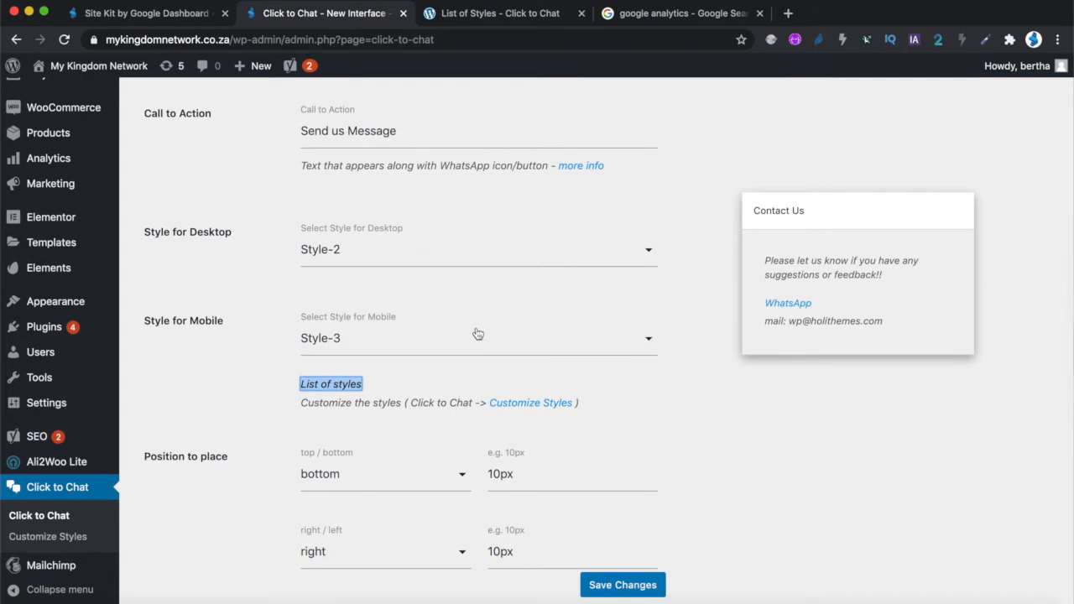
pyautogui.click(483, 14)
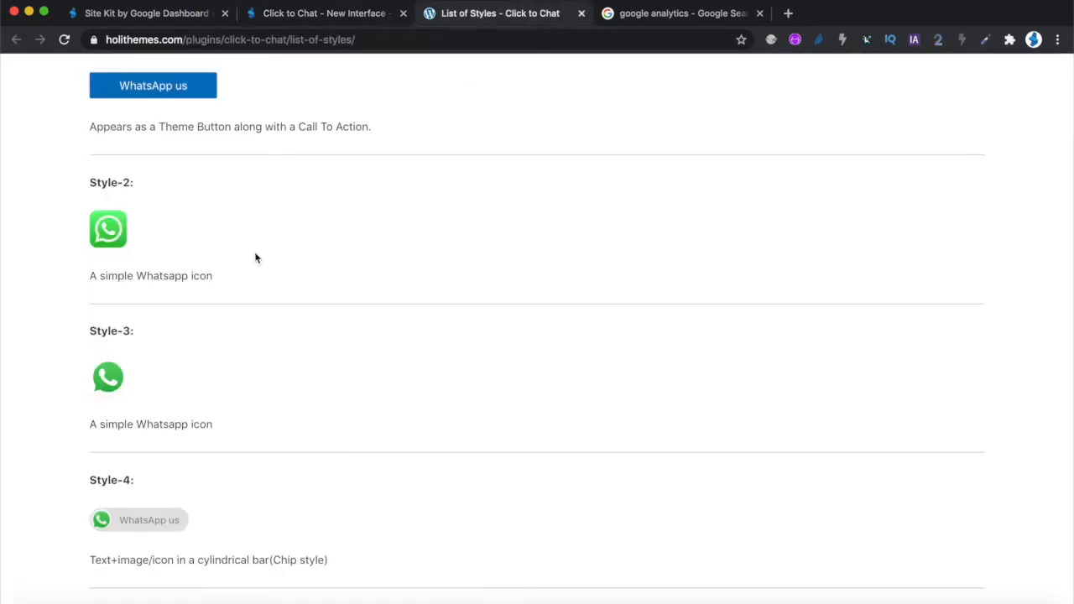
pyautogui.click(344, 15)
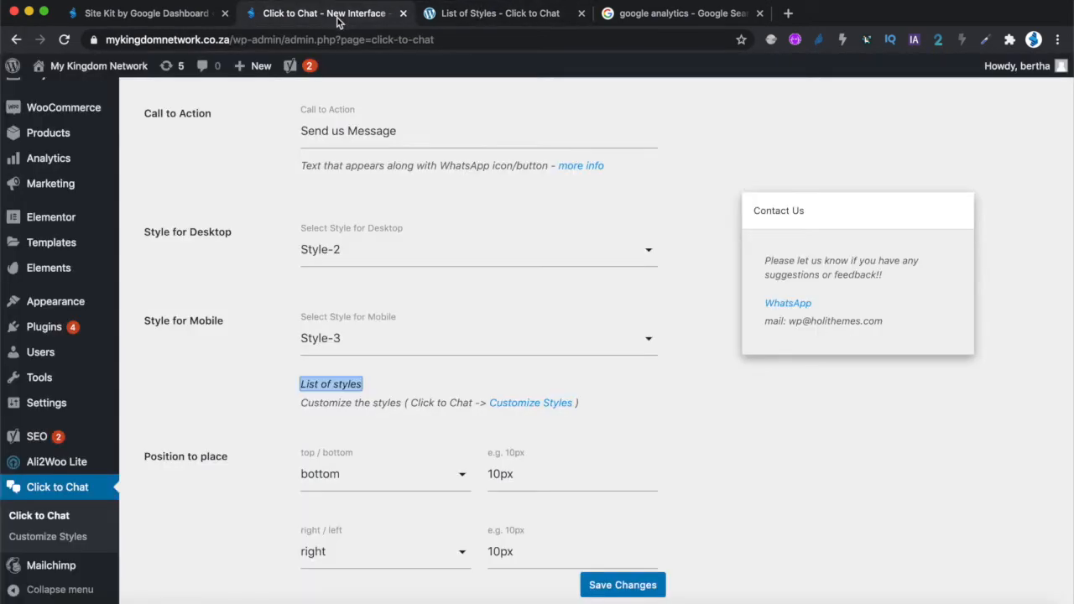
pyautogui.click(386, 260)
pyautogui.click(350, 335)
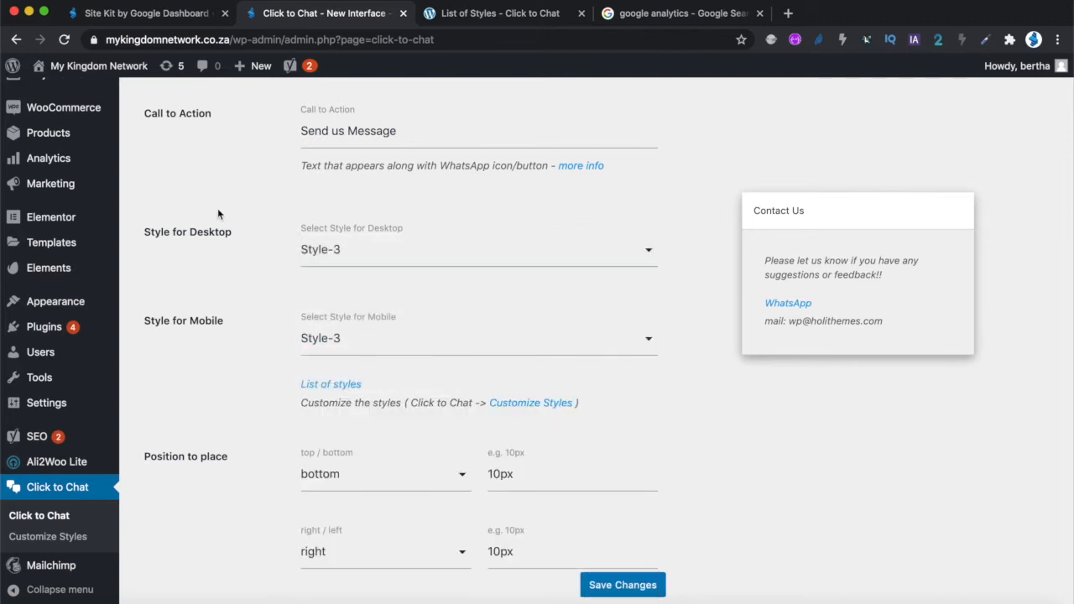
# - Look over the List of Styles page once more and return to the Click to Chat settings
pyautogui.click(457, 14)
pyautogui.scroll(-3, 340, 403)
pyautogui.scroll(2, 339, 403)
pyautogui.click(340, 15)
# - Review the position, display and feature options, and save the Click to Chat settings
pyautogui.scroll(-3, 438, 399)
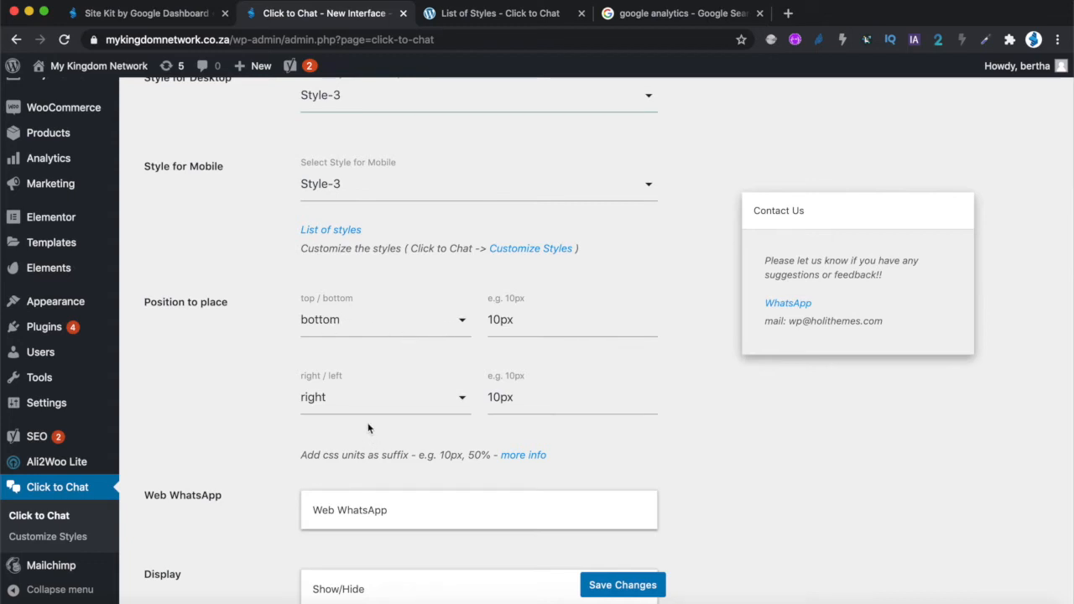
pyautogui.scroll(-5, 374, 428)
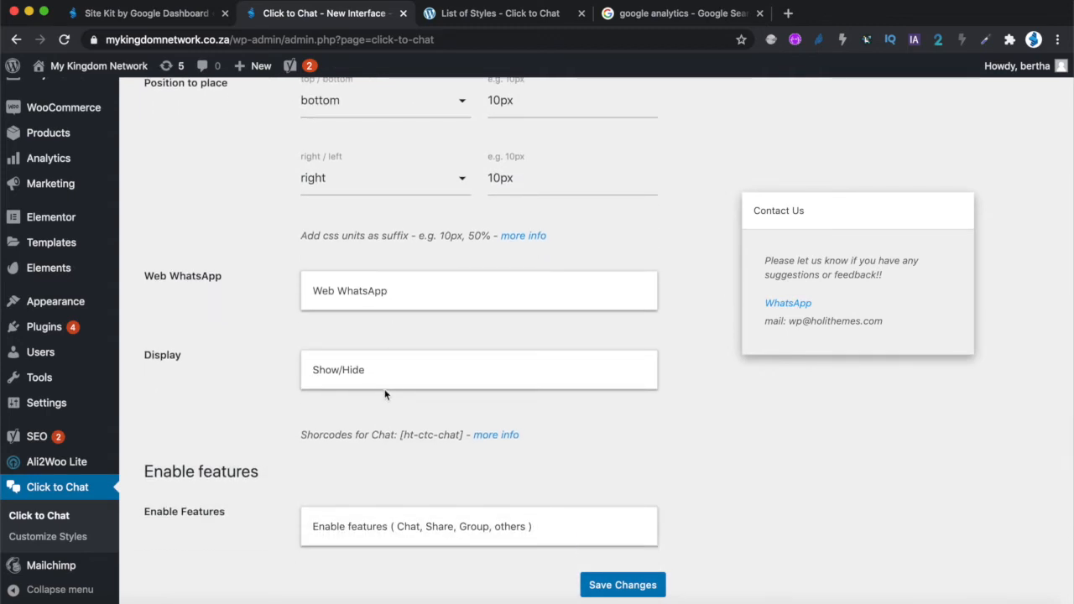
pyautogui.scroll(-3, 385, 395)
pyautogui.scroll(-2, 385, 394)
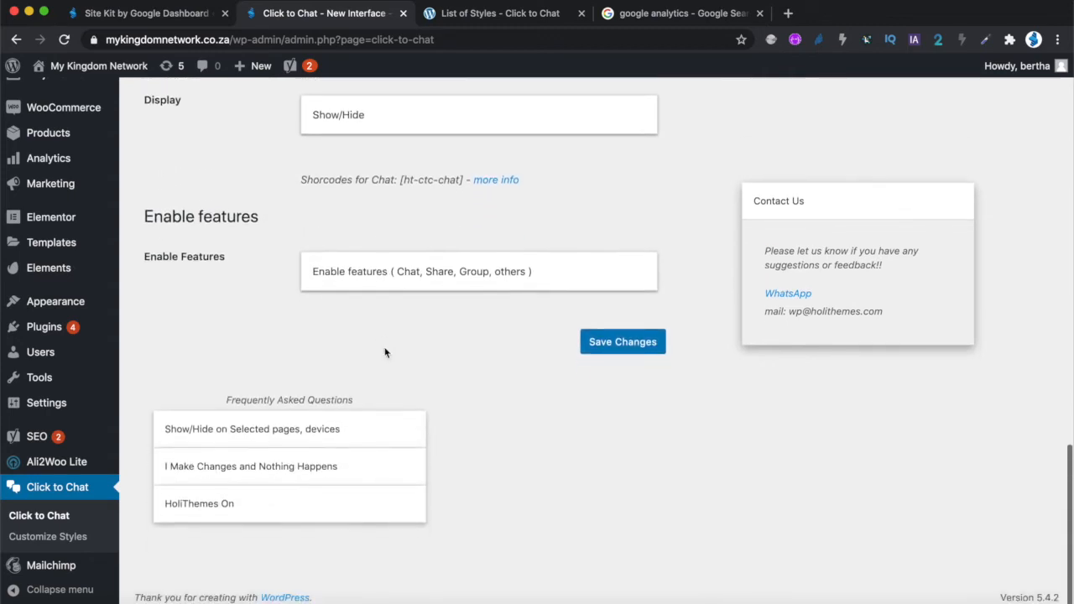
pyautogui.click(619, 348)
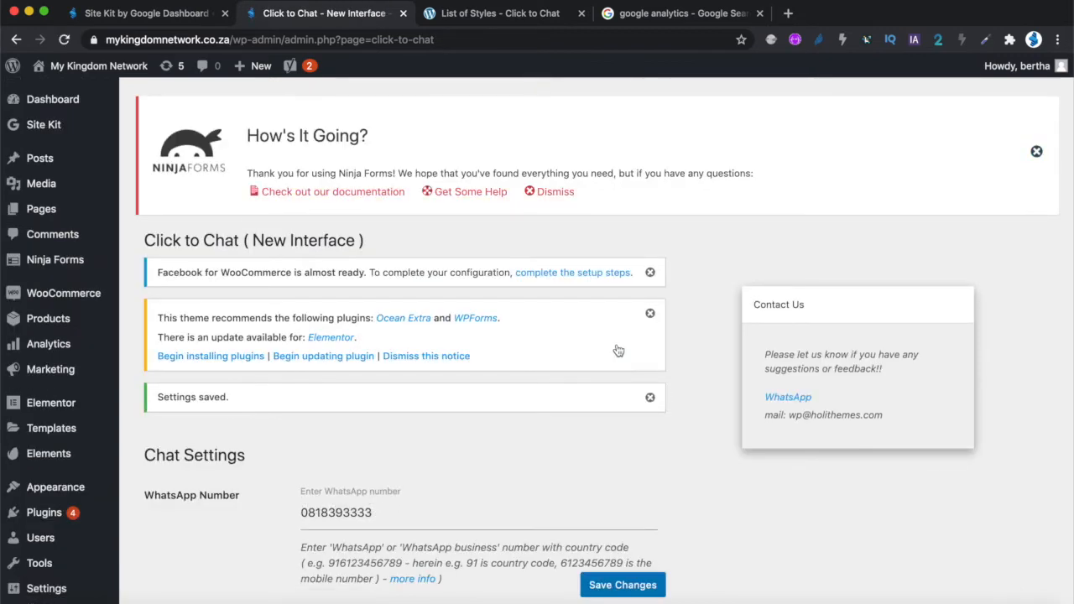
pyautogui.scroll(-4, 618, 350)
pyautogui.scroll(4, 618, 350)
# - Open the store's front end at mykingdomnetwork.co.za in a new tab and reload it to check the WhatsApp chat icon
pyautogui.click(791, 14)
pyautogui.write('mykin')
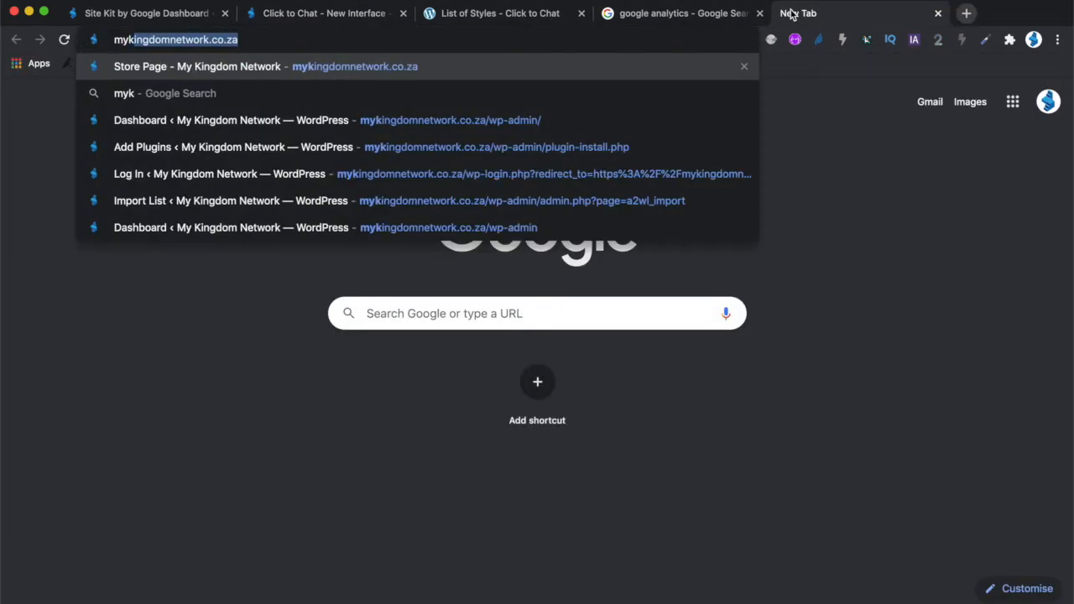
pyautogui.write('g')
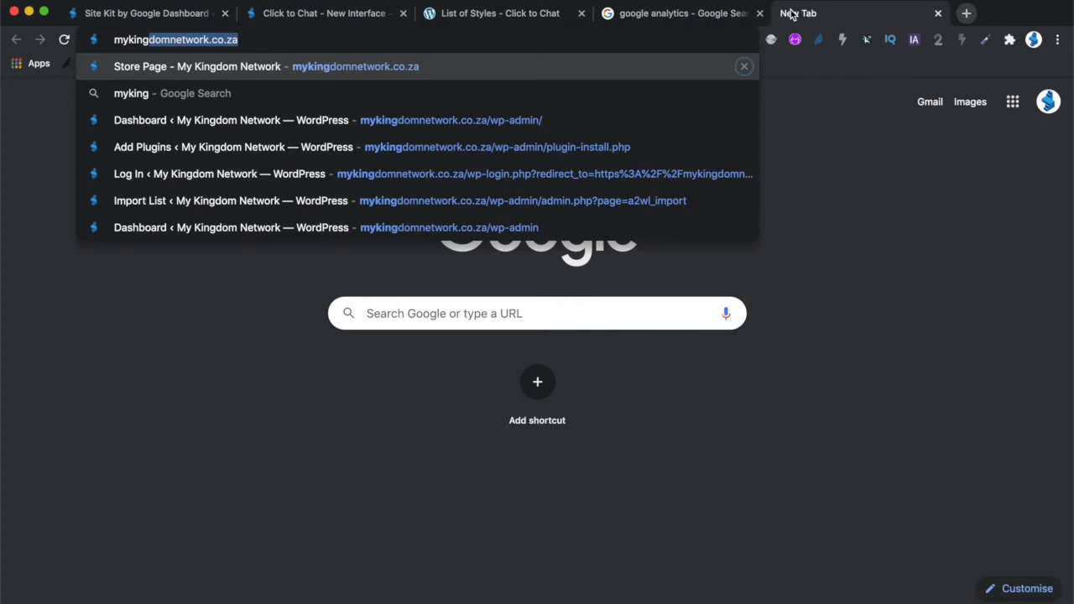
pyautogui.press('Return')
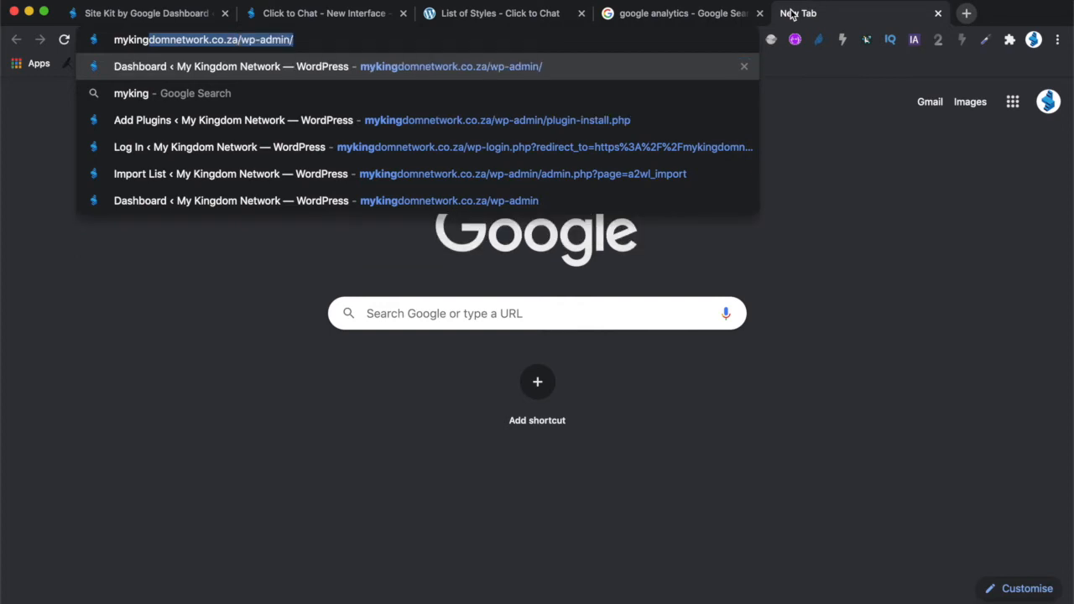
pyautogui.press('Right')
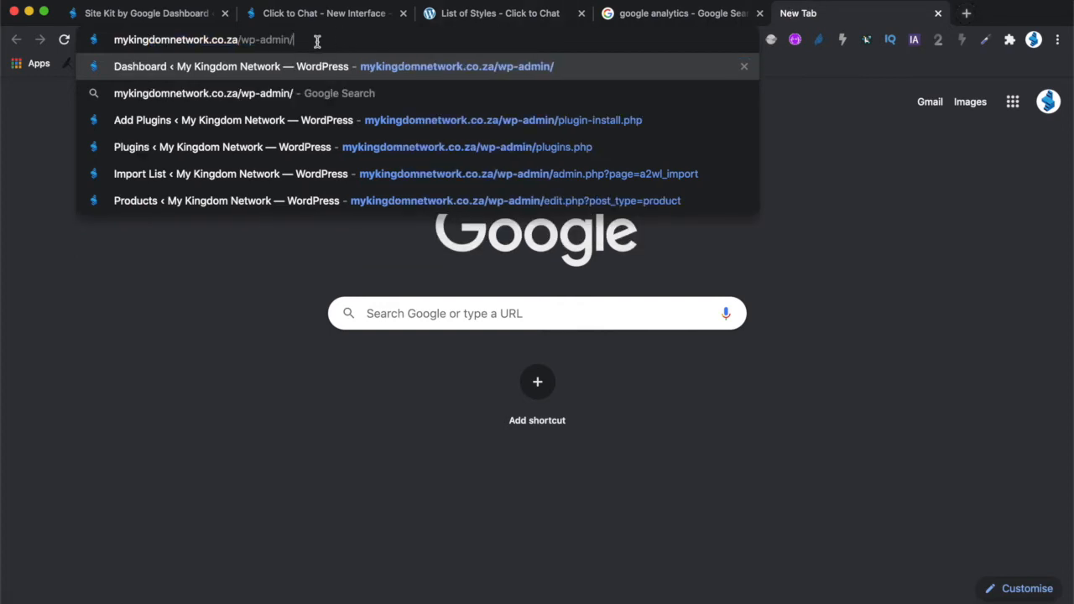
pyautogui.press('BackSpace')
pyautogui.press('BackSpace')
pyautogui.press('BackSpace')
pyautogui.press('BackSpace')
pyautogui.press('BackSpace')
pyautogui.press('BackSpace')
pyautogui.press('BackSpace')
pyautogui.press('BackSpace')
pyautogui.press('BackSpace')
pyautogui.press('BackSpace')
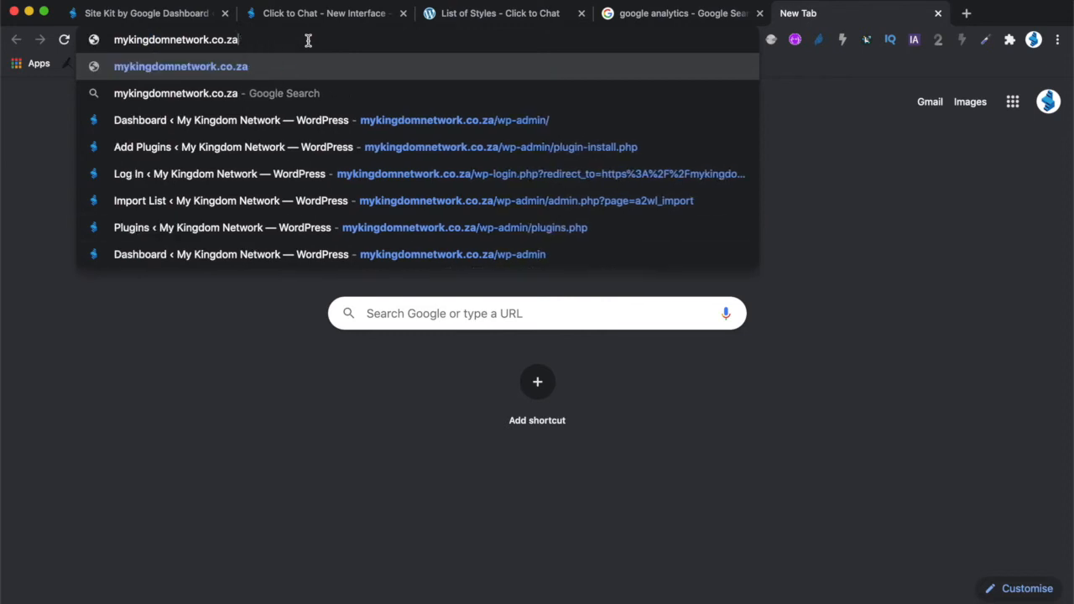
pyautogui.press('Return')
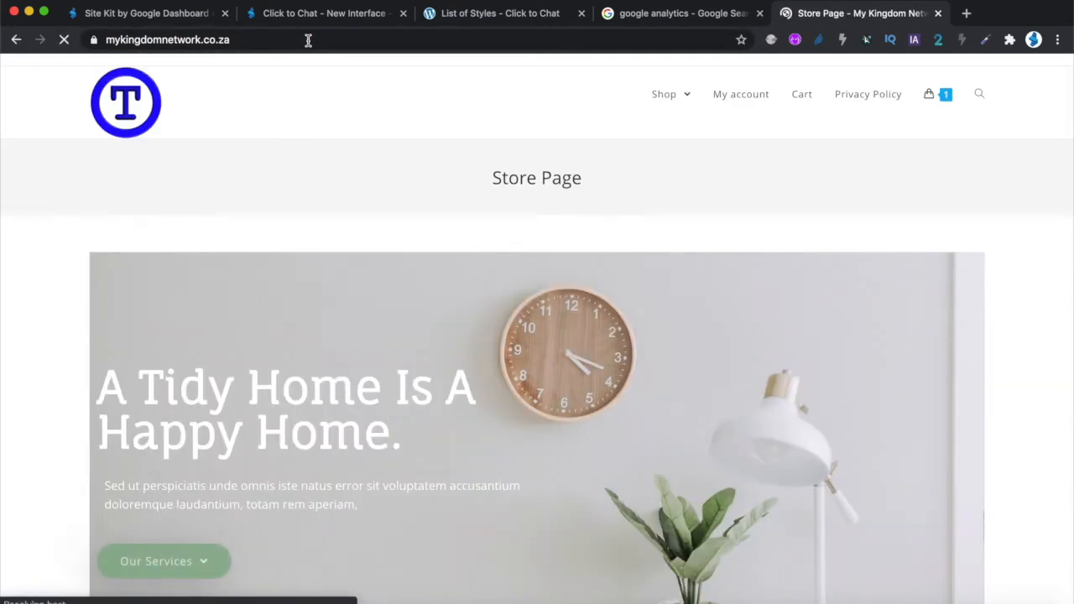
pyautogui.scroll(-2, 420, 352)
pyautogui.click(64, 41)
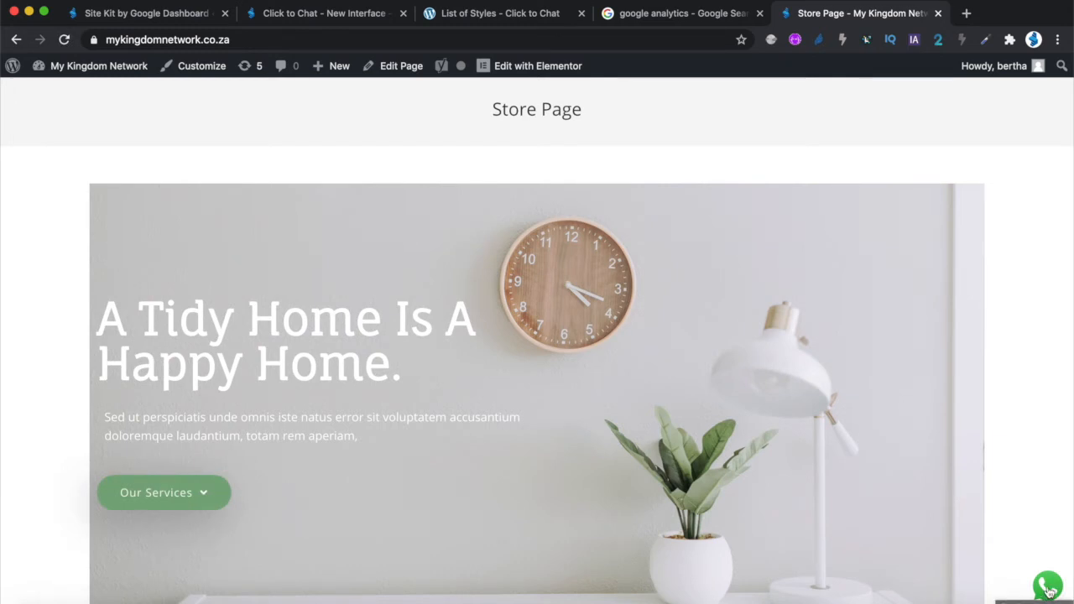
# - Narrow the browser window to a mobile-like width and check the WhatsApp chat icon further down the store page
pyautogui.hotkey('ctrl', 'alt', 'Right')
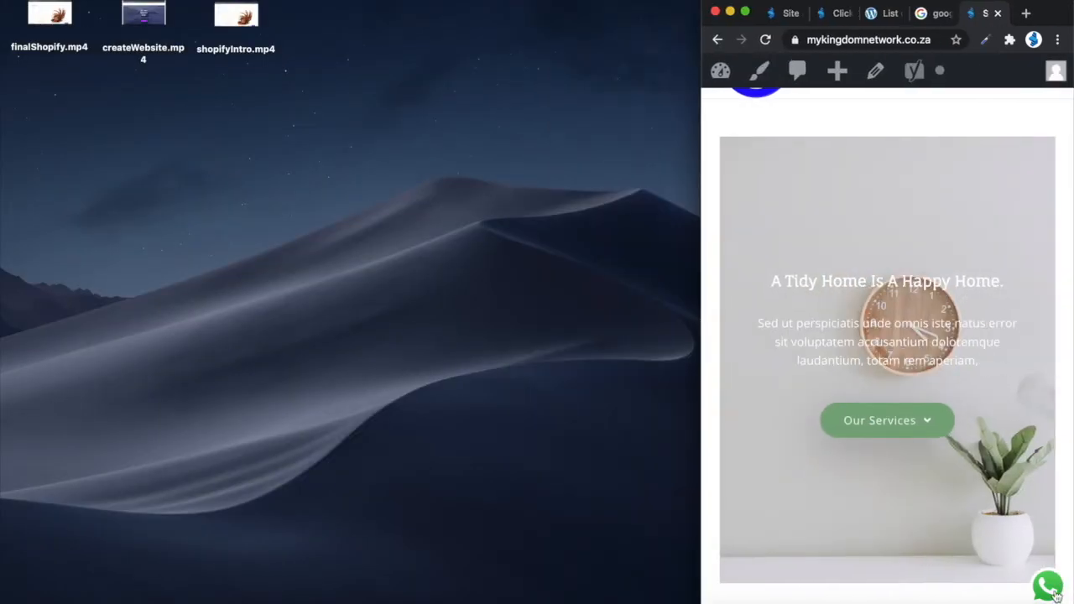
pyautogui.scroll(-10, 861, 389)
pyautogui.scroll(-3, 926, 388)
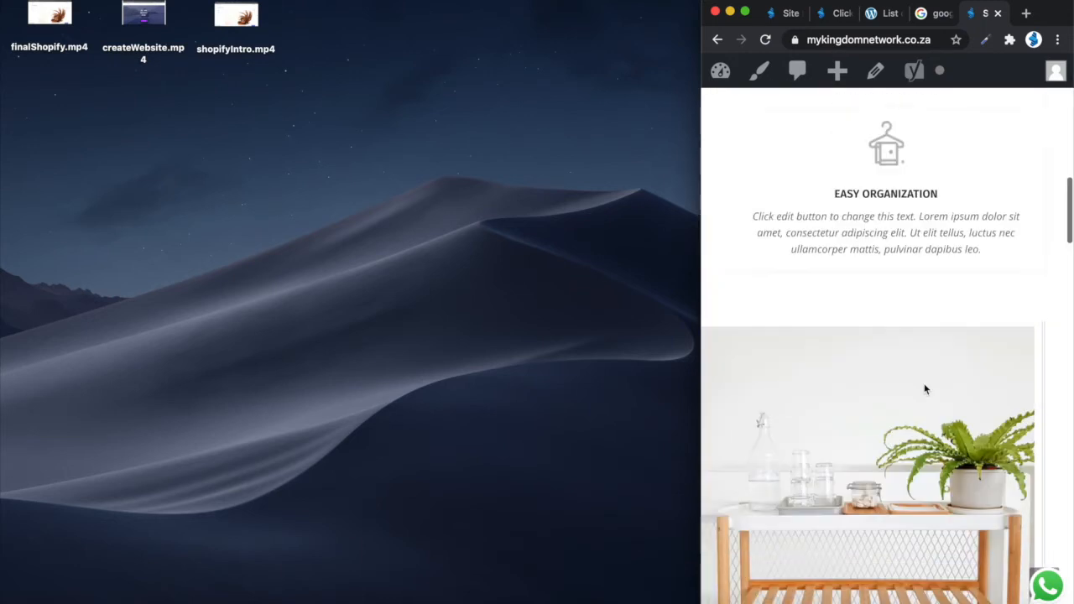
# - Test the WhatsApp chat icon on the narrow store page and close the WhatsApp tab it opens
pyautogui.scroll(15, 926, 389)
pyautogui.scroll(-3, 925, 389)
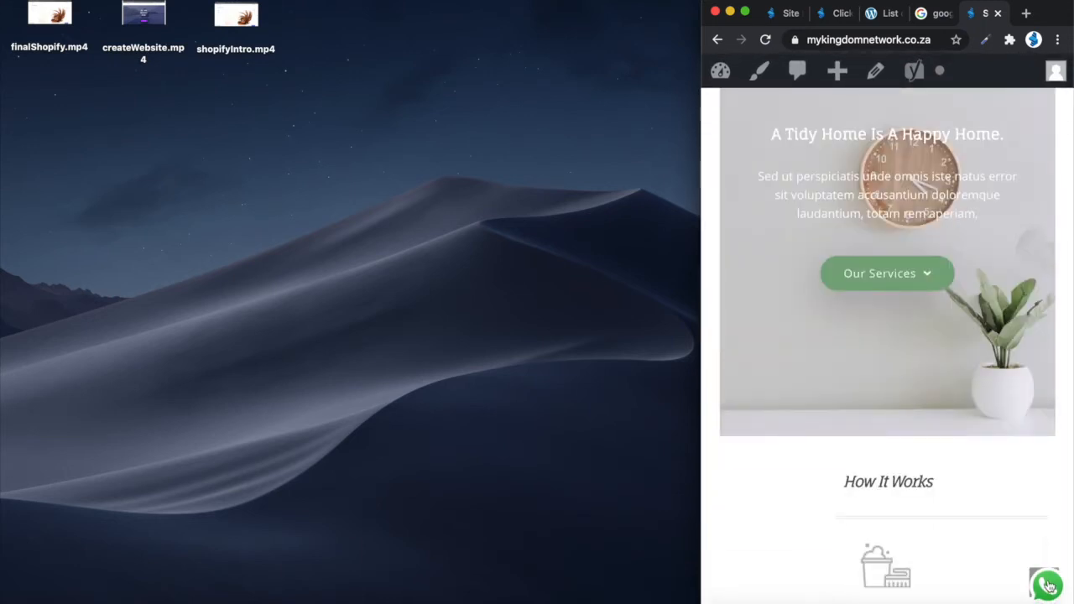
pyautogui.click(1049, 587)
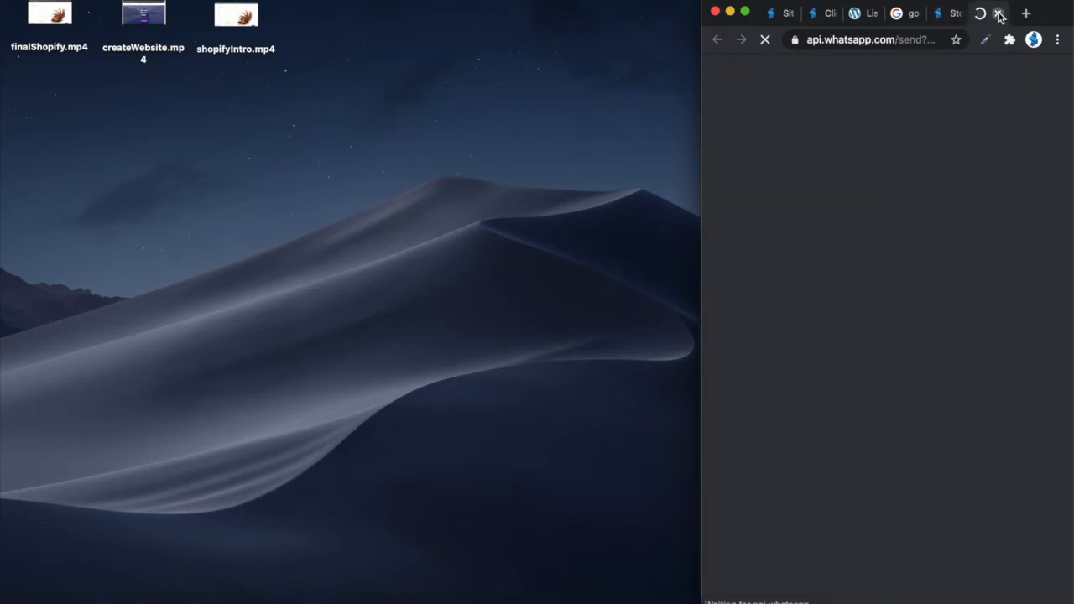
pyautogui.click(998, 14)
# - Widen the browser window to the full screen width again and open the store's Dip Nails product category
pyautogui.moveTo(697, 346); pyautogui.dragTo(703, 271)
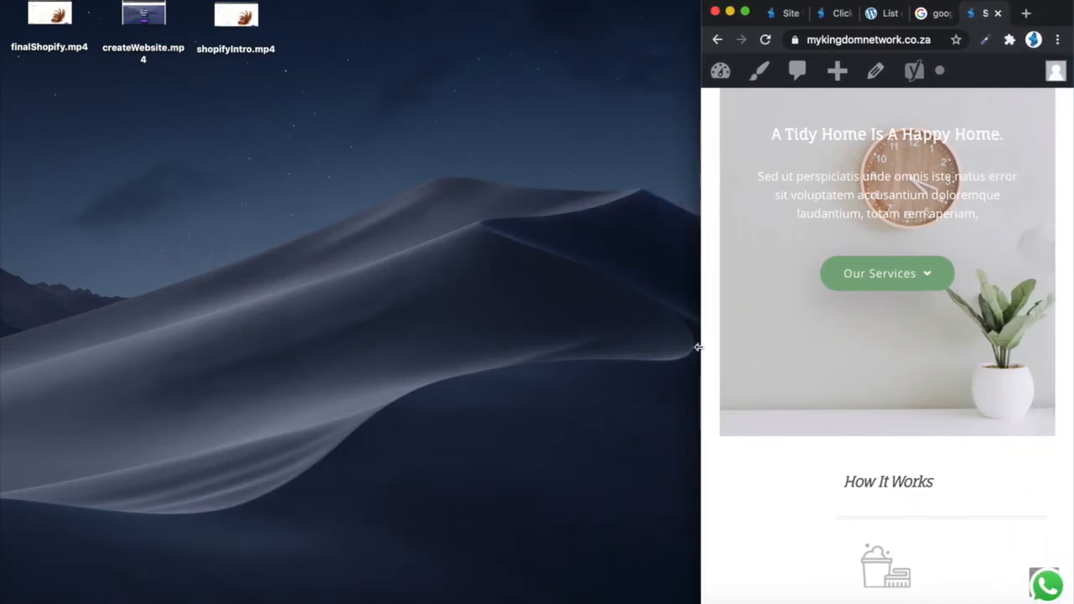
pyautogui.moveTo(700, 348); pyautogui.dragTo(3, 288)
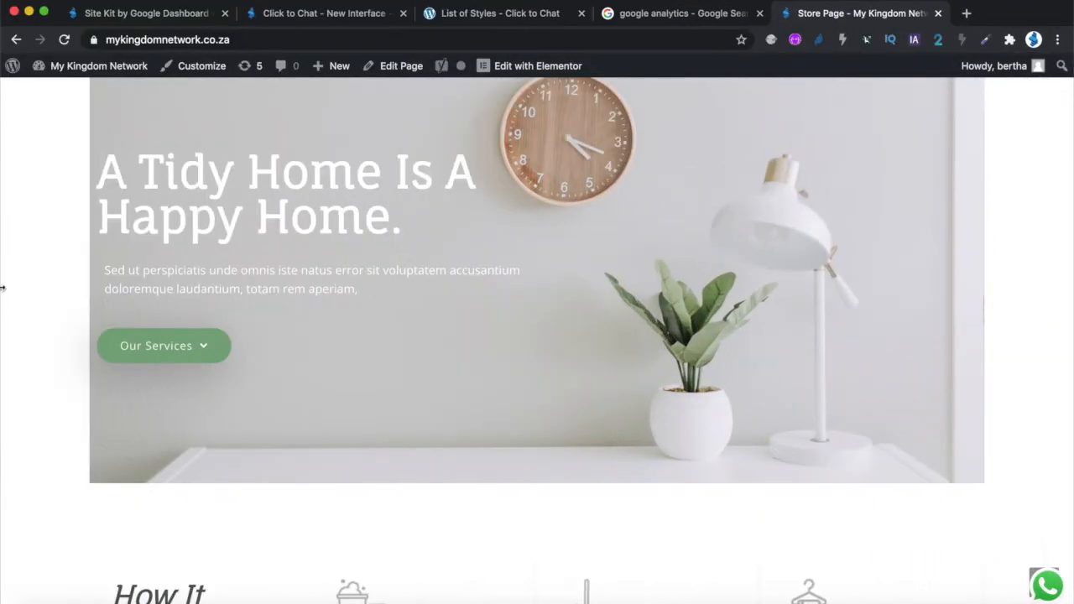
pyautogui.scroll(4, 467, 393)
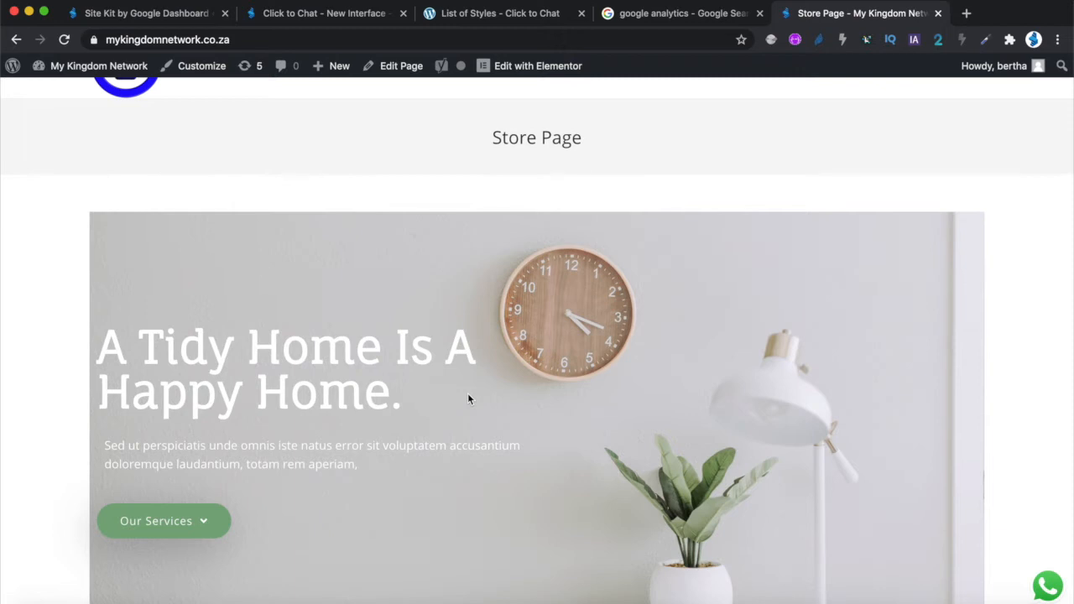
pyautogui.scroll(2, 467, 394)
pyautogui.moveTo(669, 124)
pyautogui.click(672, 162)
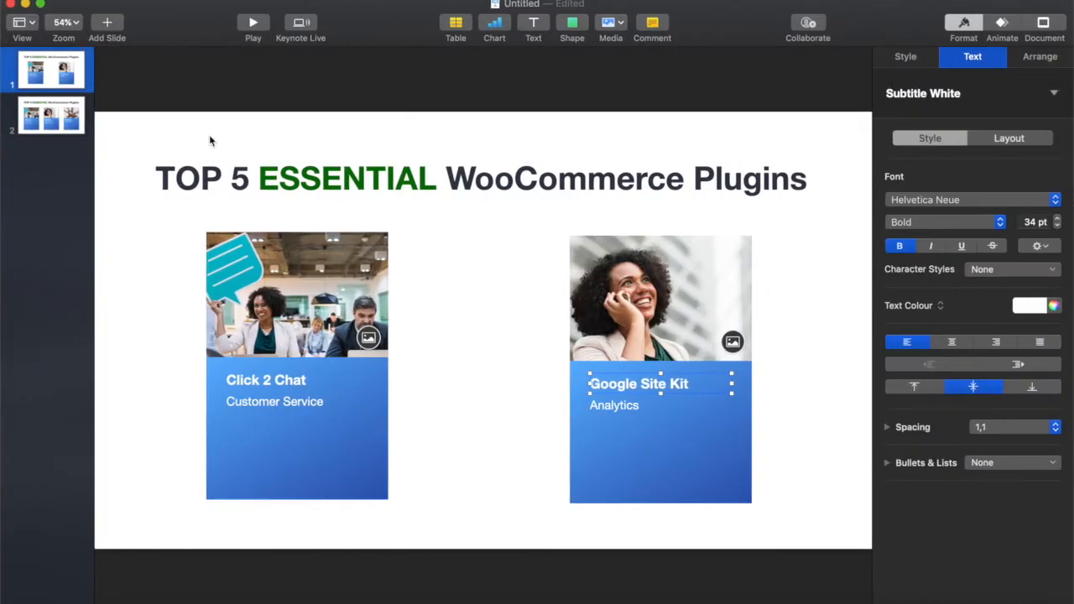
# - Select the second slide in Keynote, and in Chrome open the store's list of installed plugins at Facebook for WooCommerce
pyautogui.click(69, 115)
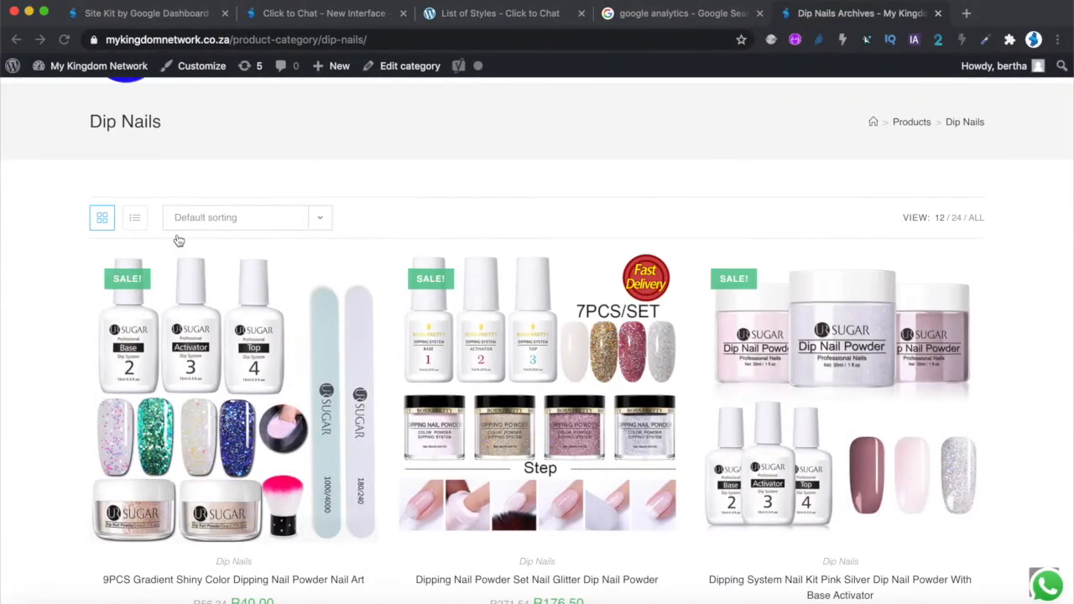
pyautogui.click(307, 16)
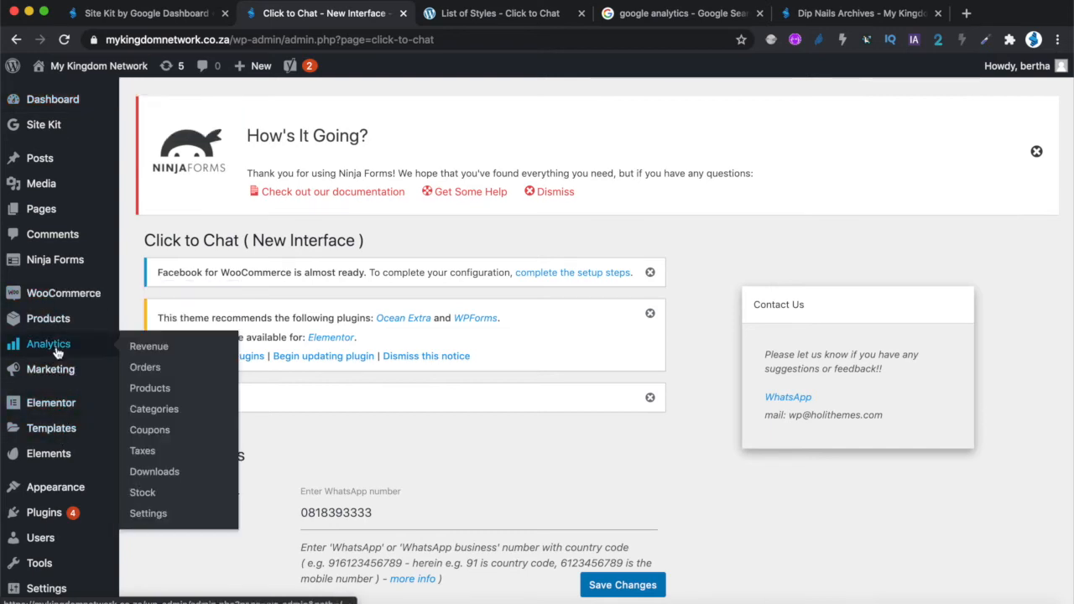
pyautogui.click(47, 514)
pyautogui.scroll(-5, 277, 458)
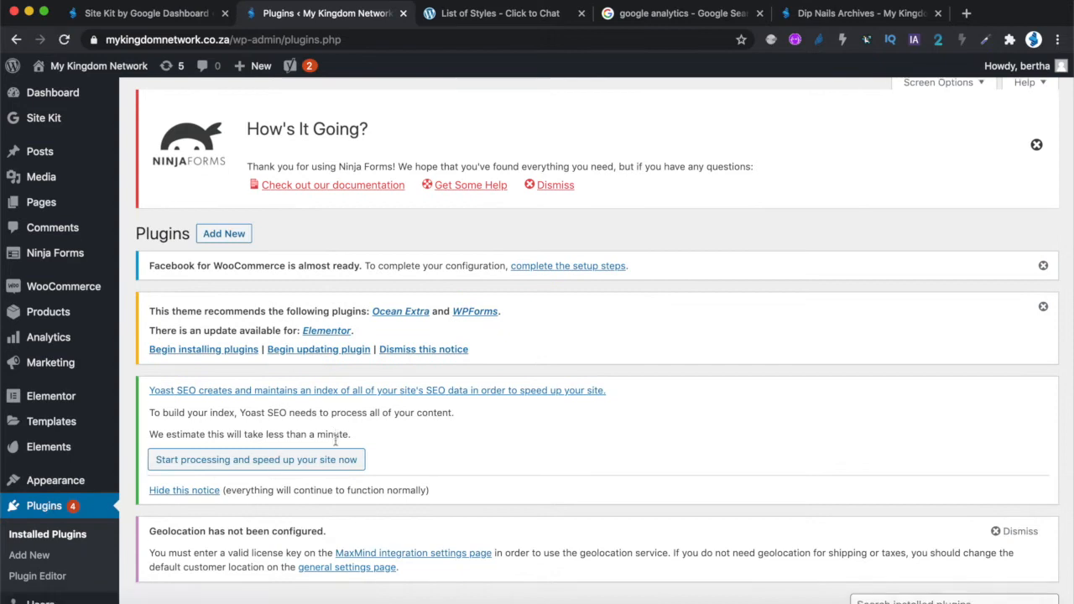
pyautogui.scroll(-4, 336, 445)
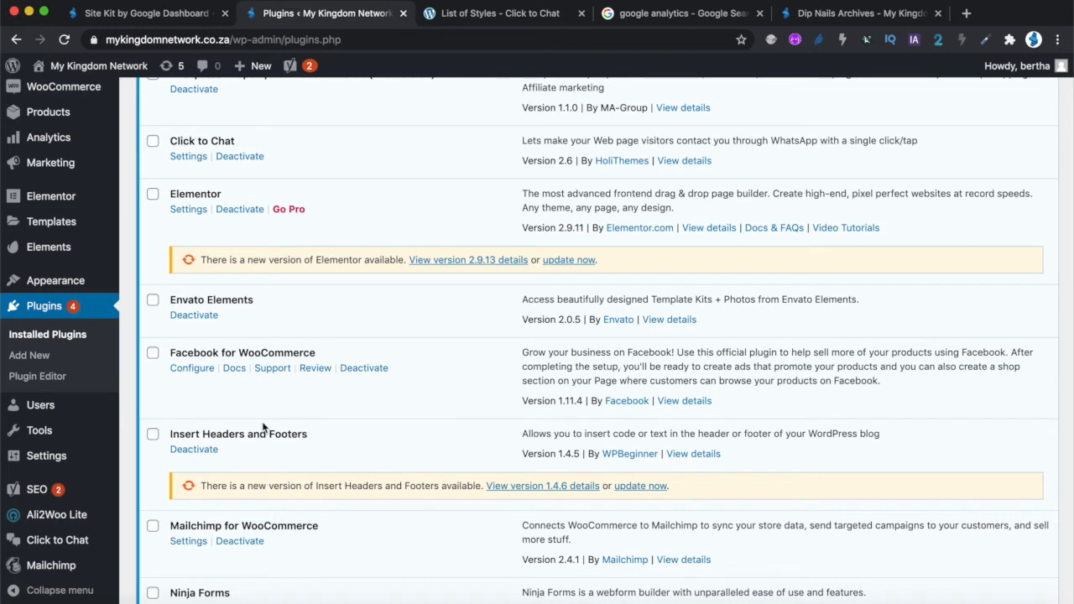
# - Open the Facebook for WooCommerce configuration and start its setup
pyautogui.click(193, 370)
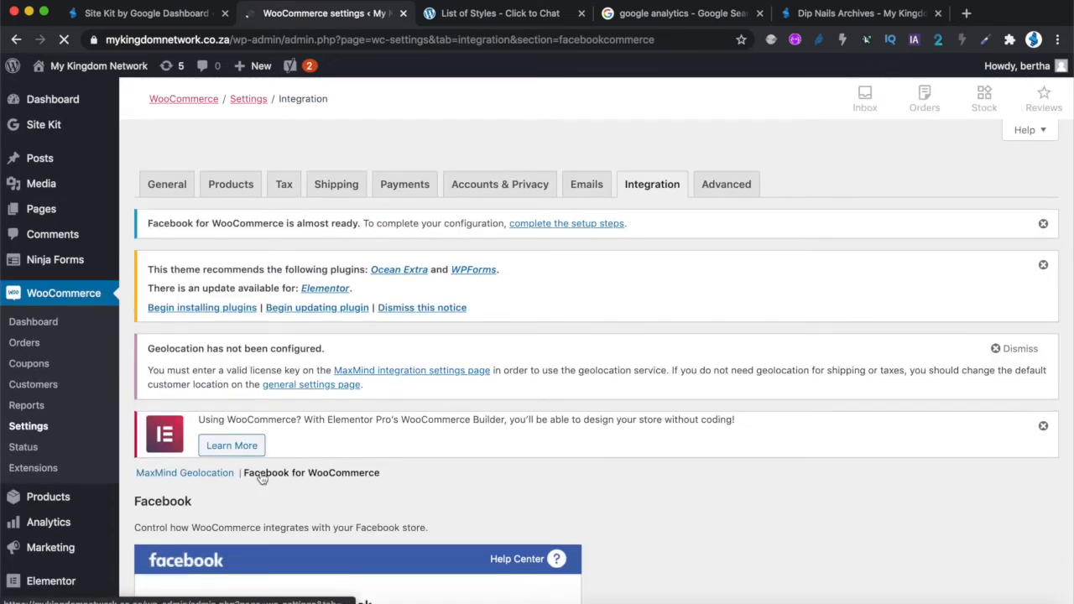
pyautogui.scroll(-4, 260, 471)
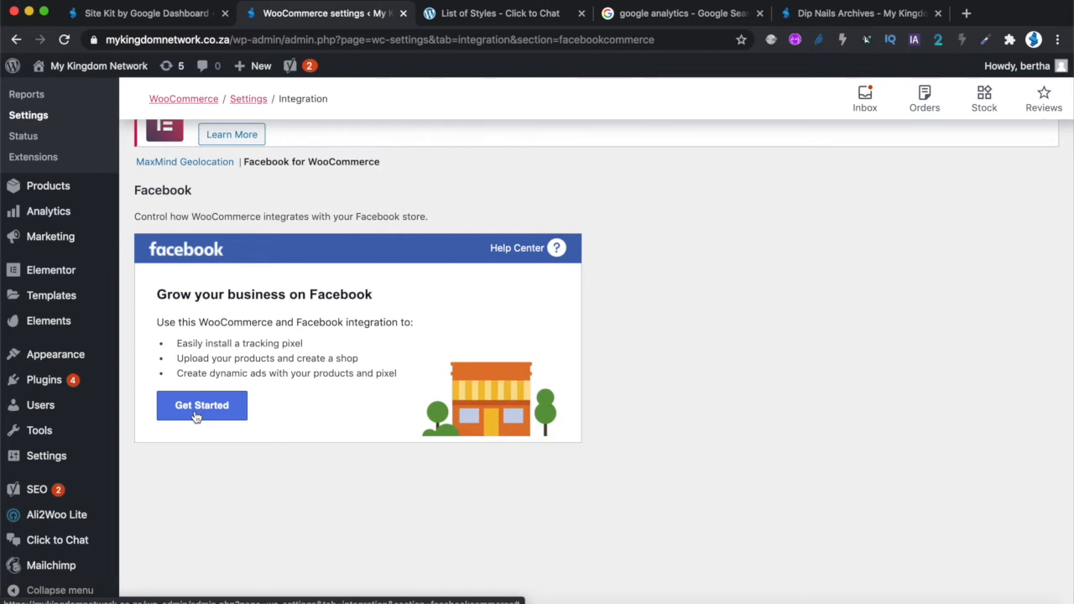
pyautogui.click(196, 416)
# - Look over the Mailchimp for WooCommerce entry among the installed plugins and open the Mailchimp setup page
pyautogui.moveTo(48, 390)
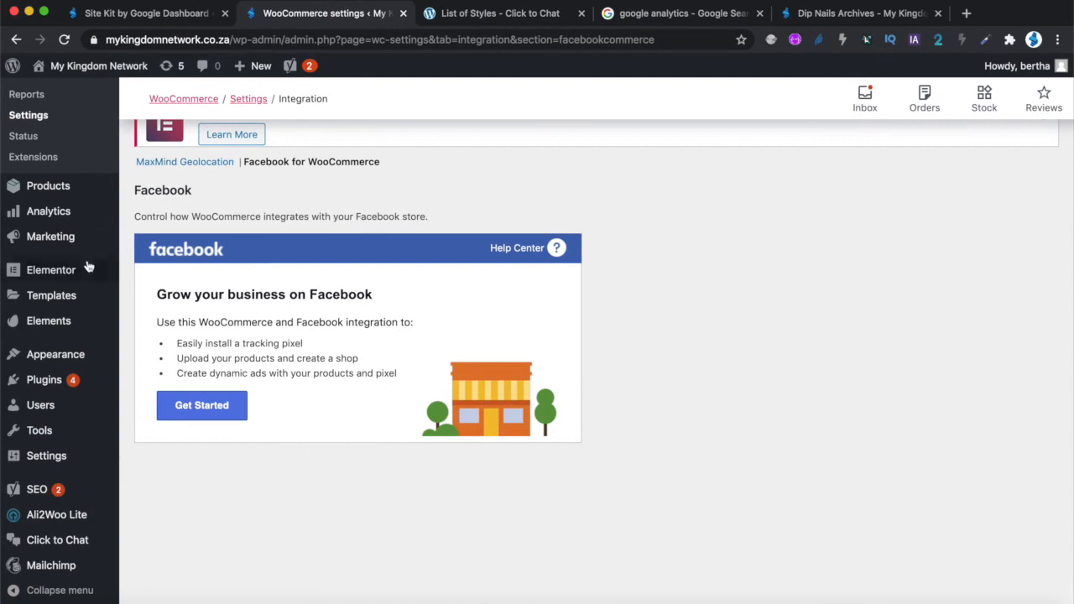
pyautogui.click(45, 380)
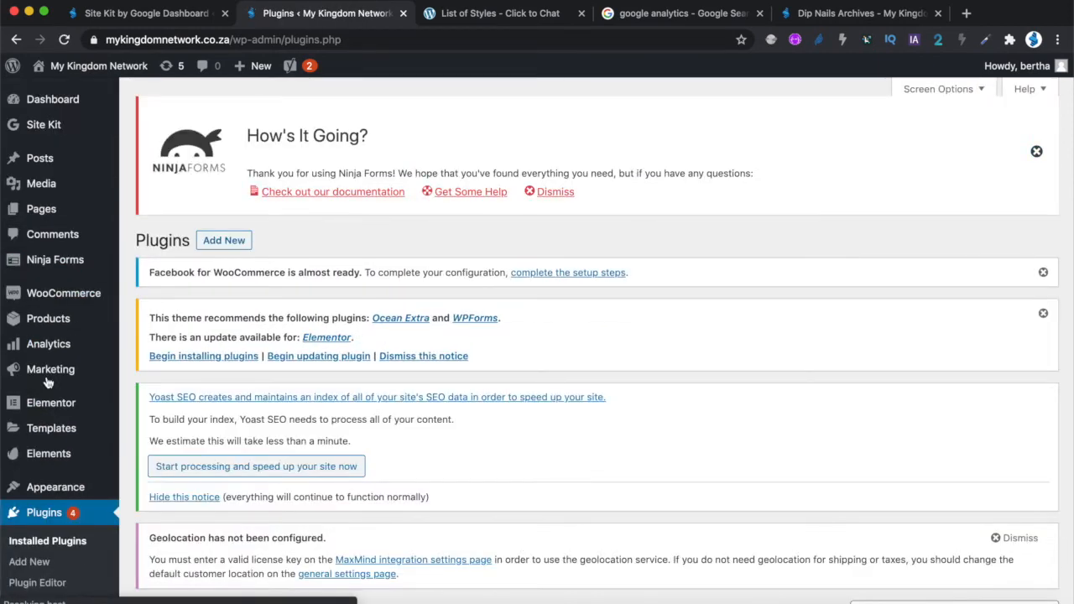
pyautogui.scroll(-9, 500, 441)
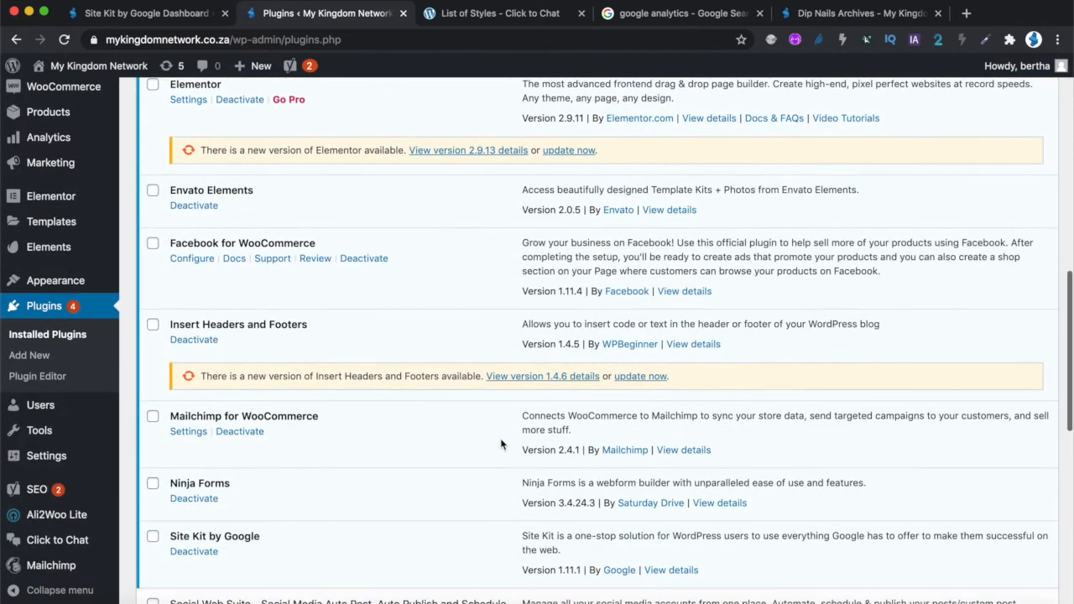
pyautogui.scroll(-1, 501, 439)
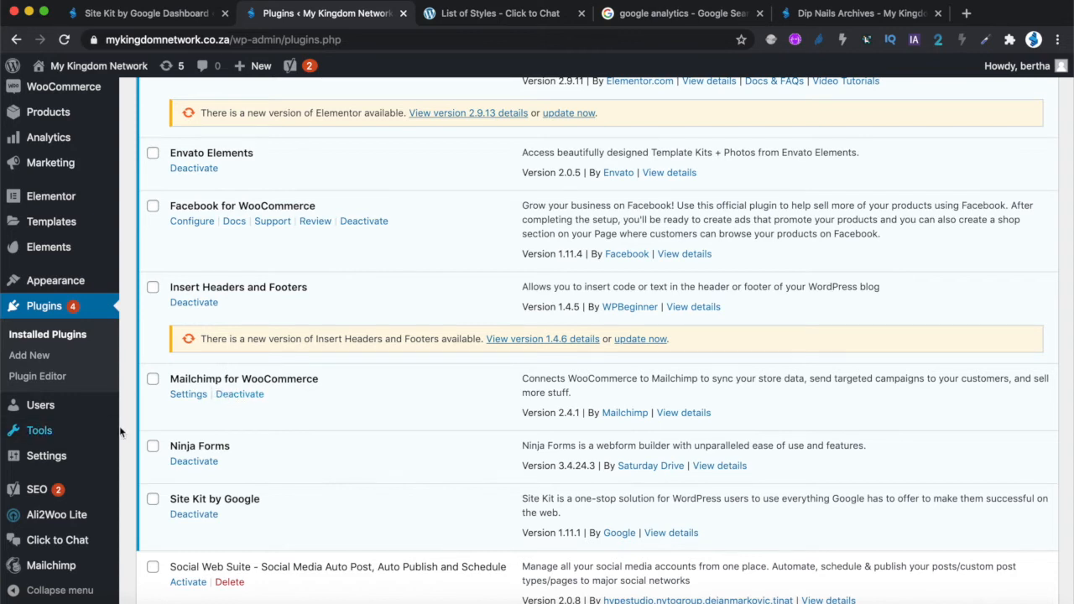
pyautogui.scroll(-2, 25, 528)
pyautogui.click(42, 568)
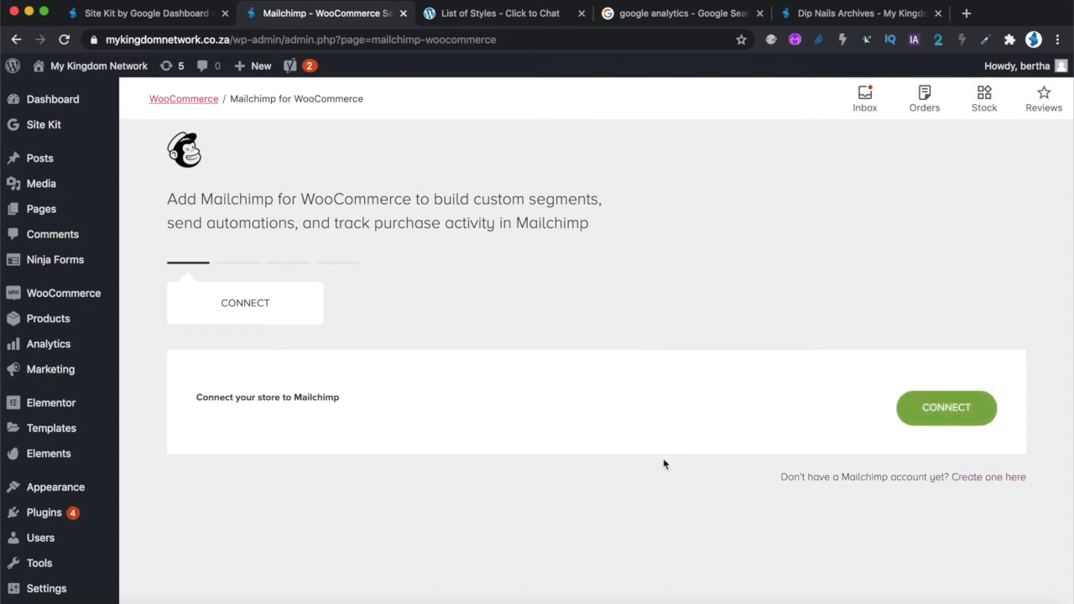
# - Search Google for "mailchimp" in a new tab and open the official mailchimp.com site
pyautogui.click(966, 13)
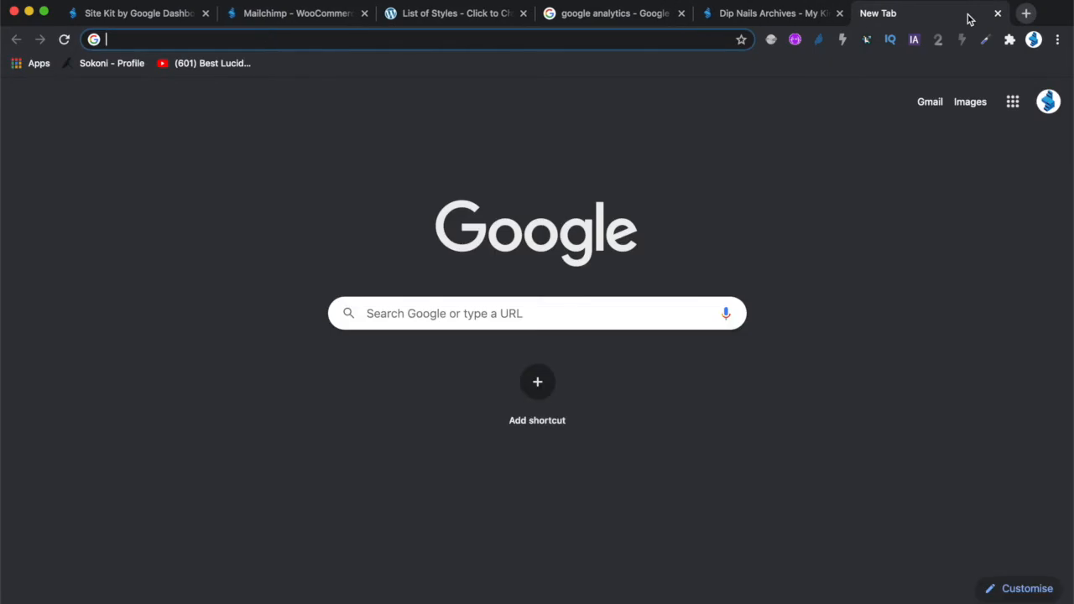
pyautogui.write('mai')
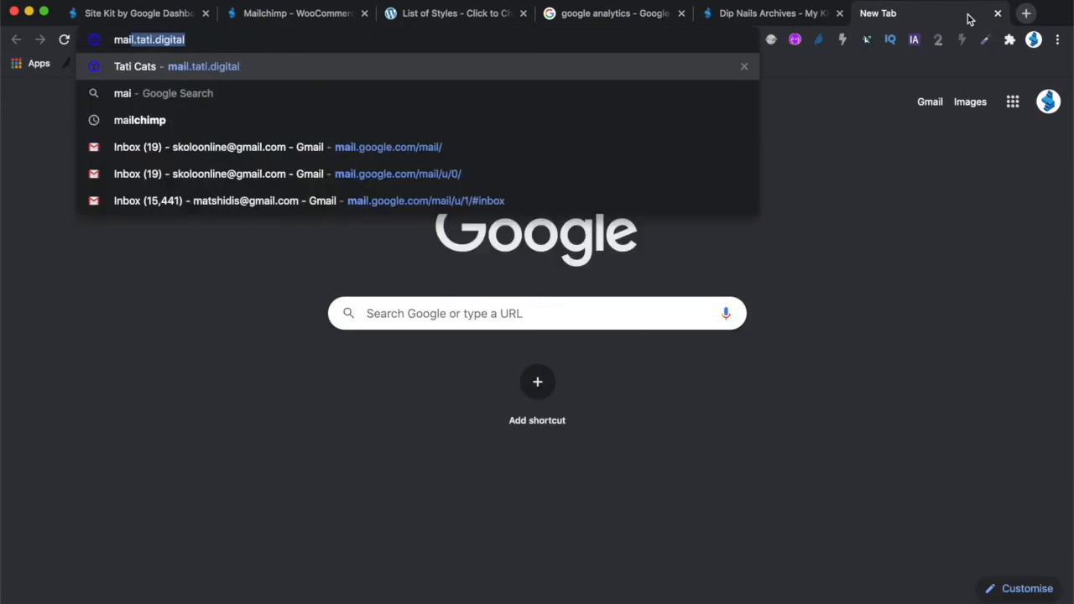
pyautogui.write('lc')
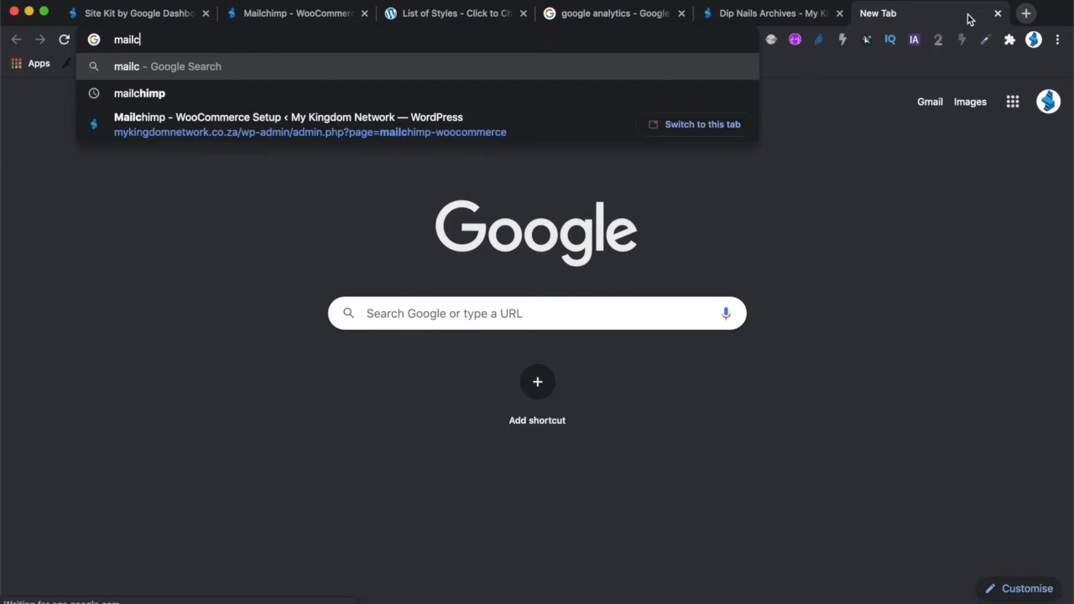
pyautogui.write('himp')
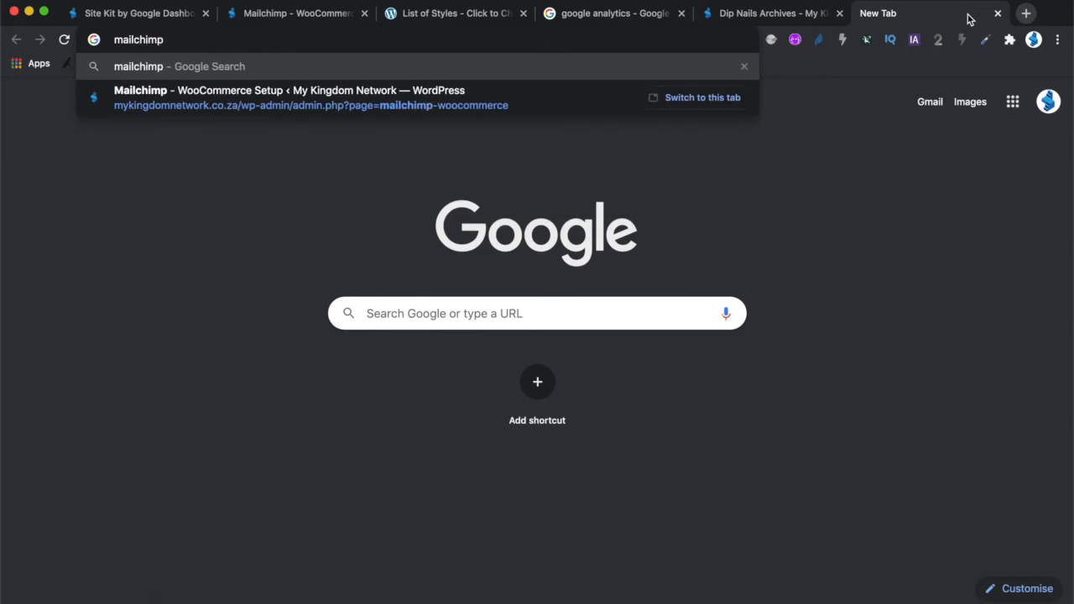
pyautogui.press('Return')
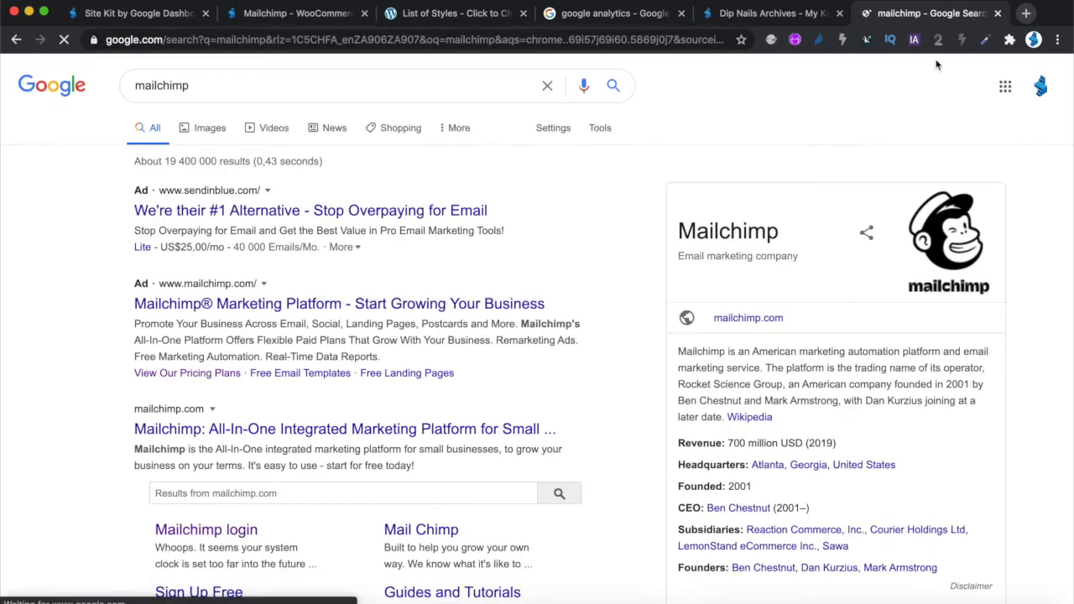
pyautogui.scroll(-1, 384, 338)
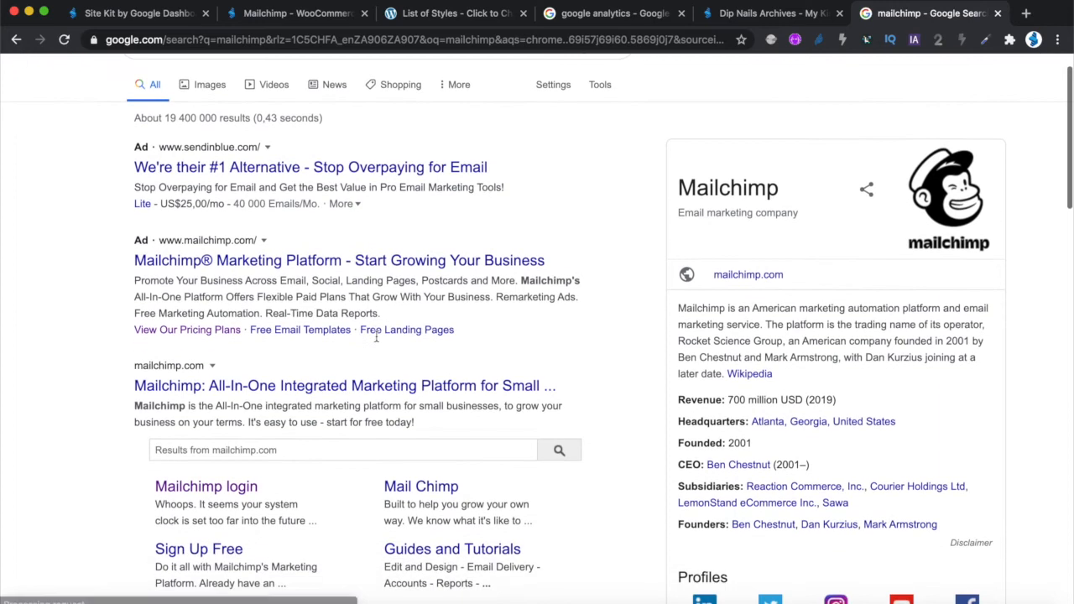
pyautogui.click(181, 392)
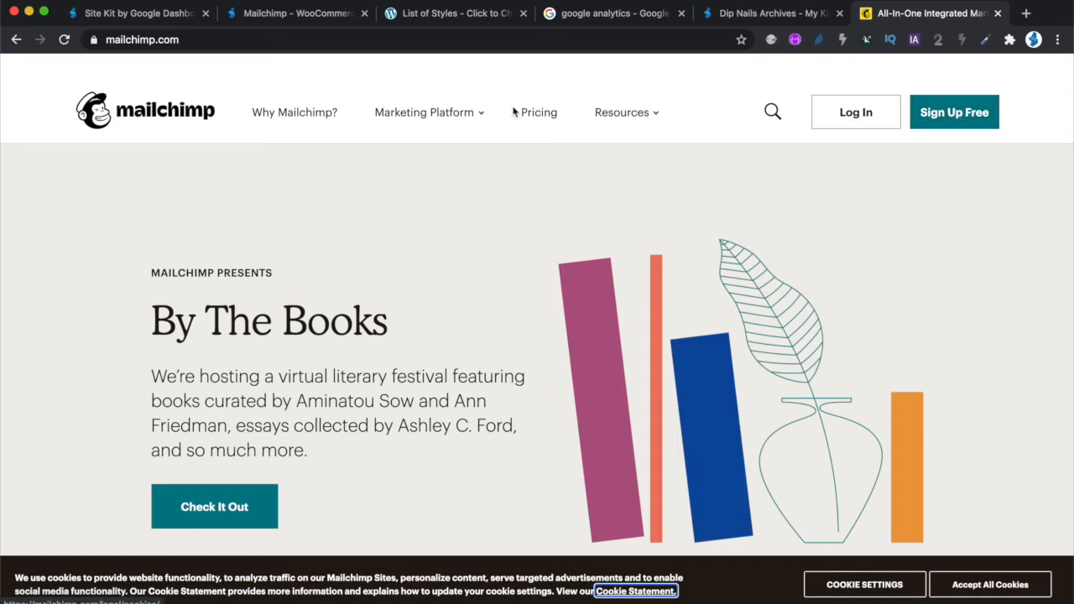
# - Open Mailchimp's pricing page and skim the comparison of the Premium, Standard, Essentials and Free plans
pyautogui.click(539, 115)
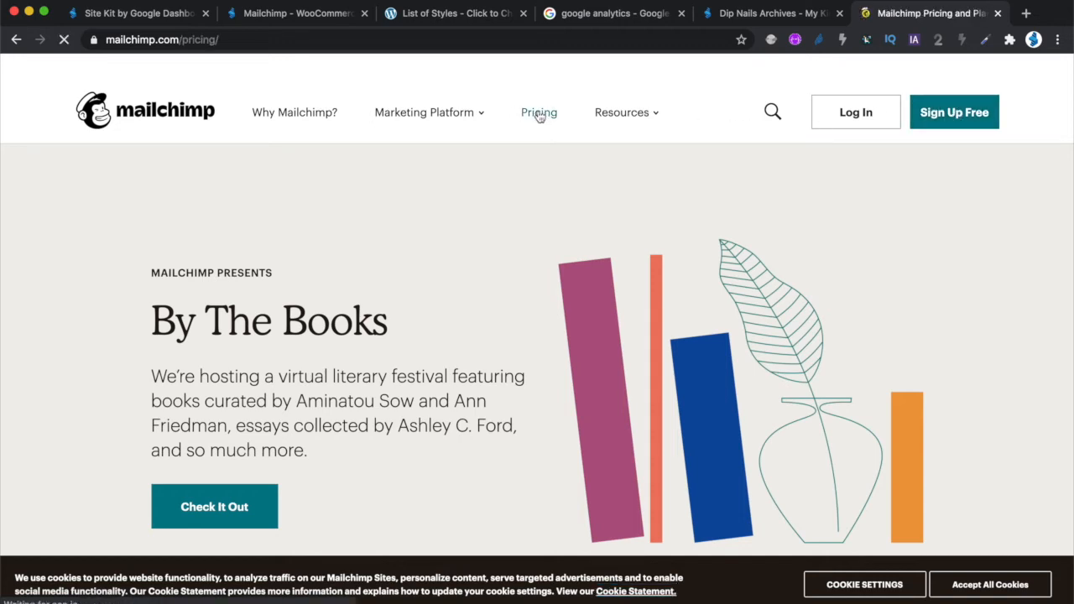
pyautogui.scroll(-8, 508, 249)
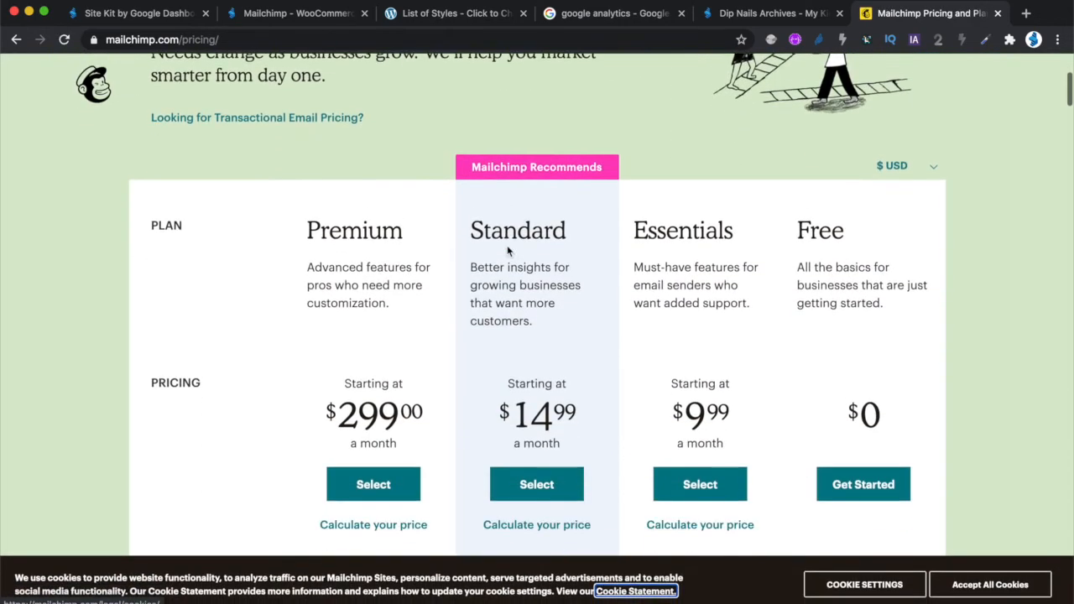
pyautogui.scroll(-10, 508, 248)
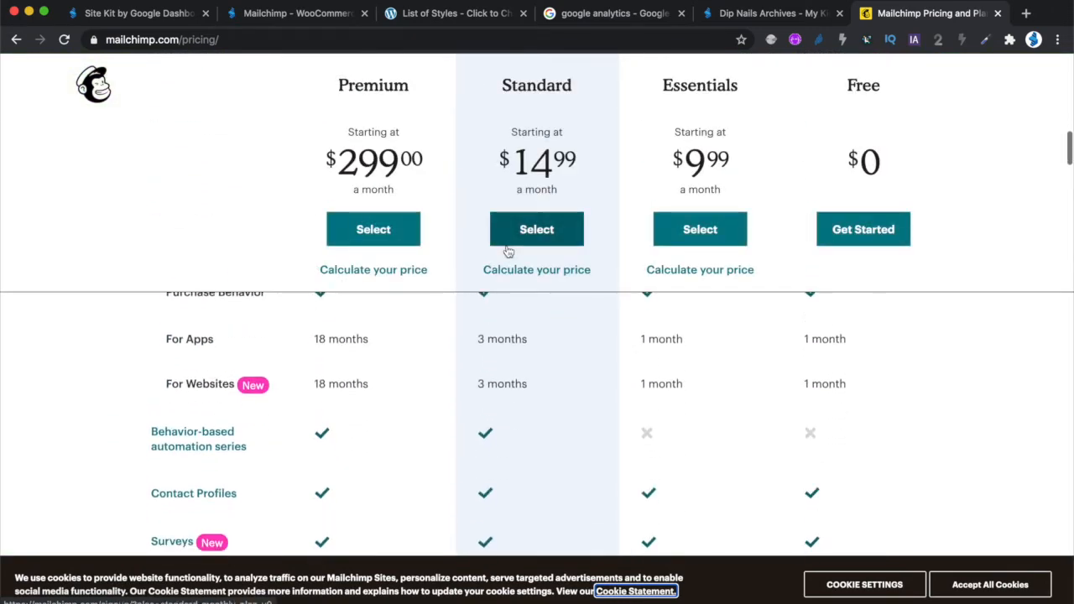
pyautogui.scroll(5, 508, 251)
pyautogui.scroll(10, 508, 248)
pyautogui.scroll(-5, 507, 245)
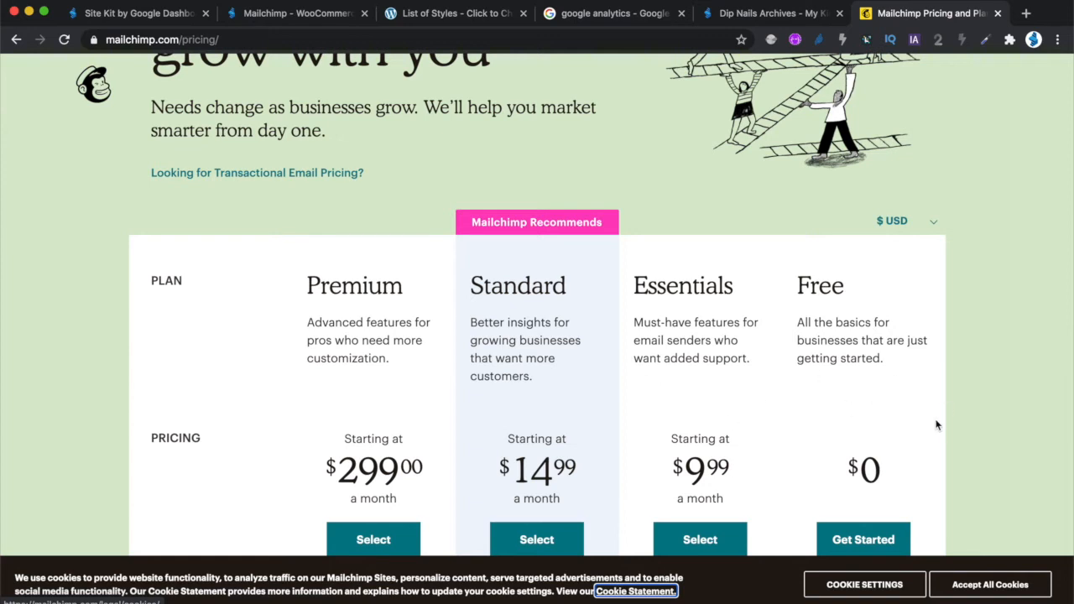
# - Examine the Free plan's price, top features and contact limit alongside the paid Mailchimp plans
pyautogui.scroll(-2, 935, 424)
pyautogui.scroll(-3, 863, 321)
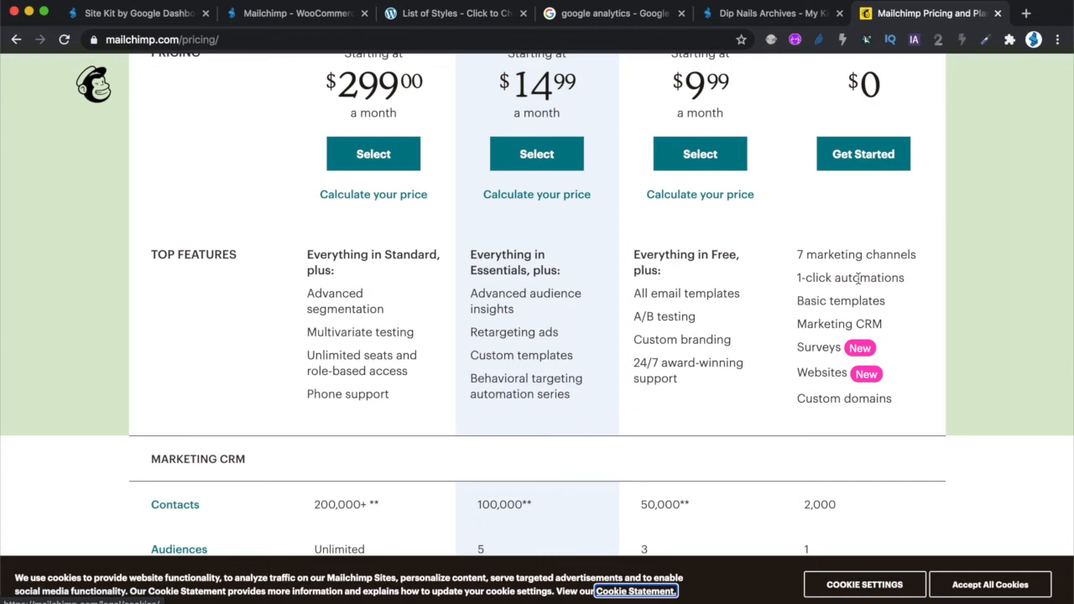
pyautogui.scroll(2, 856, 279)
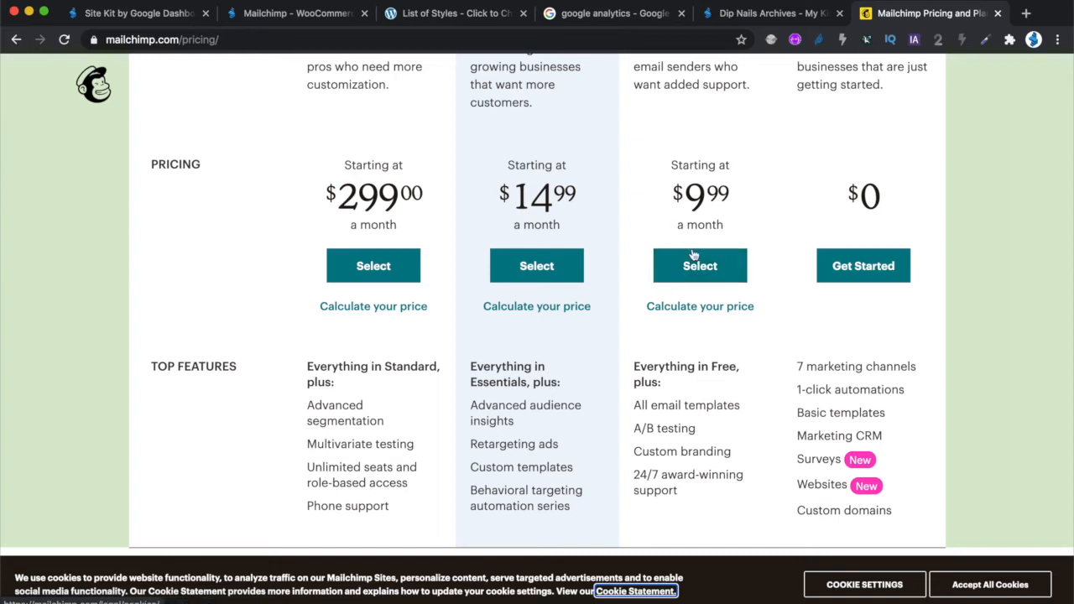
pyautogui.scroll(-5, 756, 319)
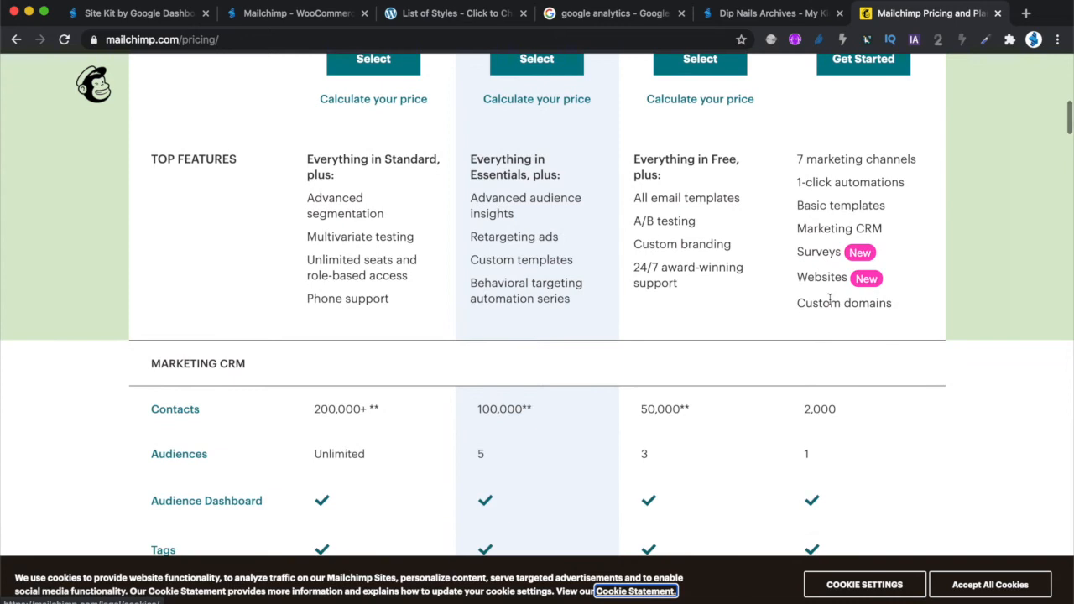
pyautogui.scroll(-1, 827, 406)
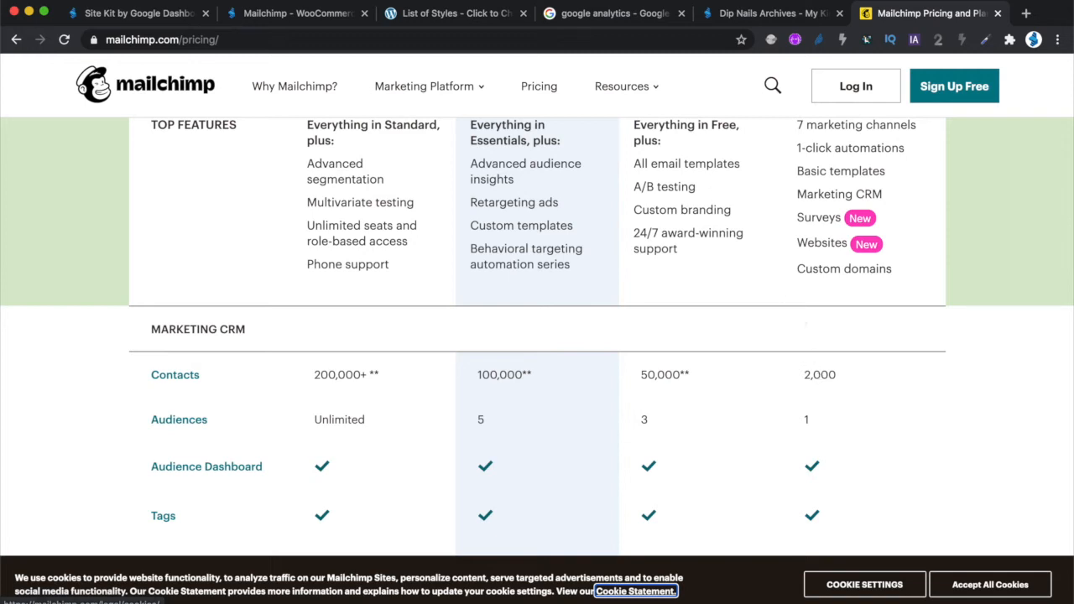
# - Return to the Mailchimp for WooCommerce setup page in WordPress and look over its connection option
pyautogui.click(290, 15)
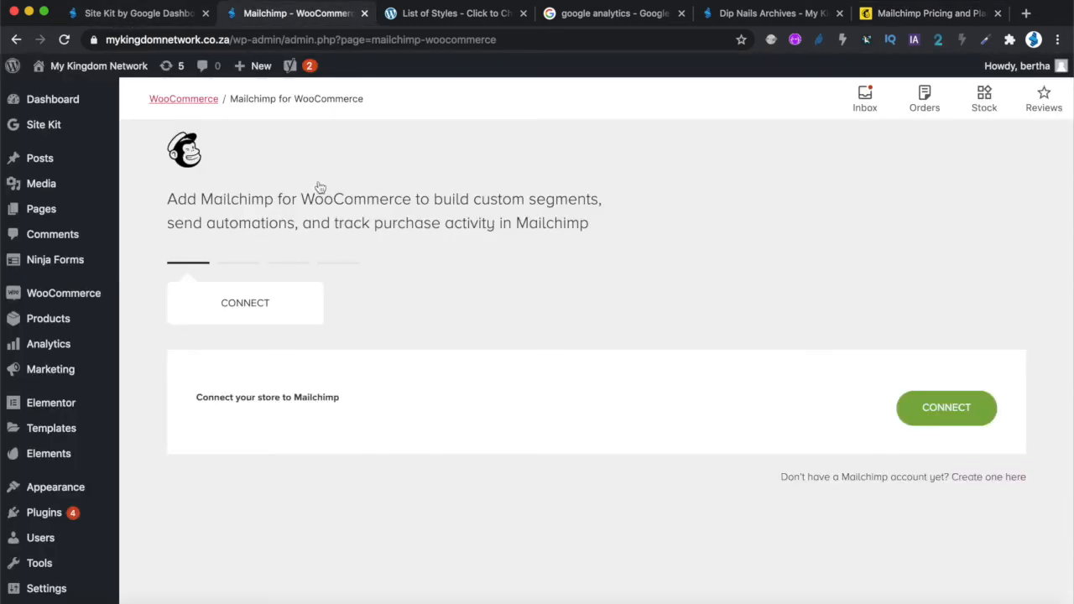
pyautogui.moveTo(74, 482)
pyautogui.scroll(-3, 38, 445)
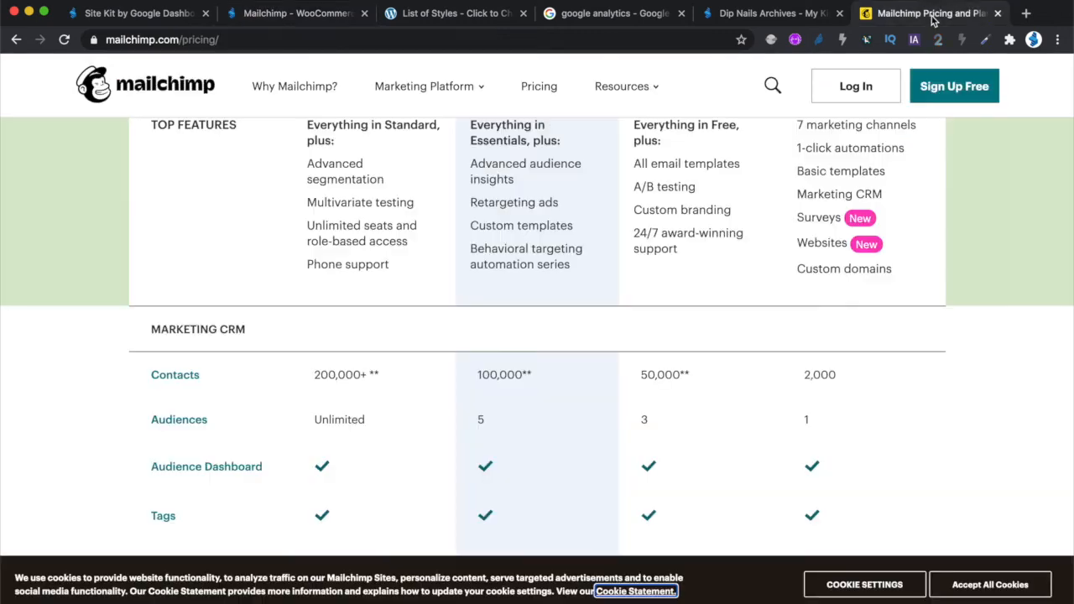
# - Go back to Mailchimp's pricing page and review the top features and Marketing CRM rows once more
pyautogui.click(965, 12)
pyautogui.scroll(3, 652, 288)
pyautogui.scroll(-4, 652, 285)
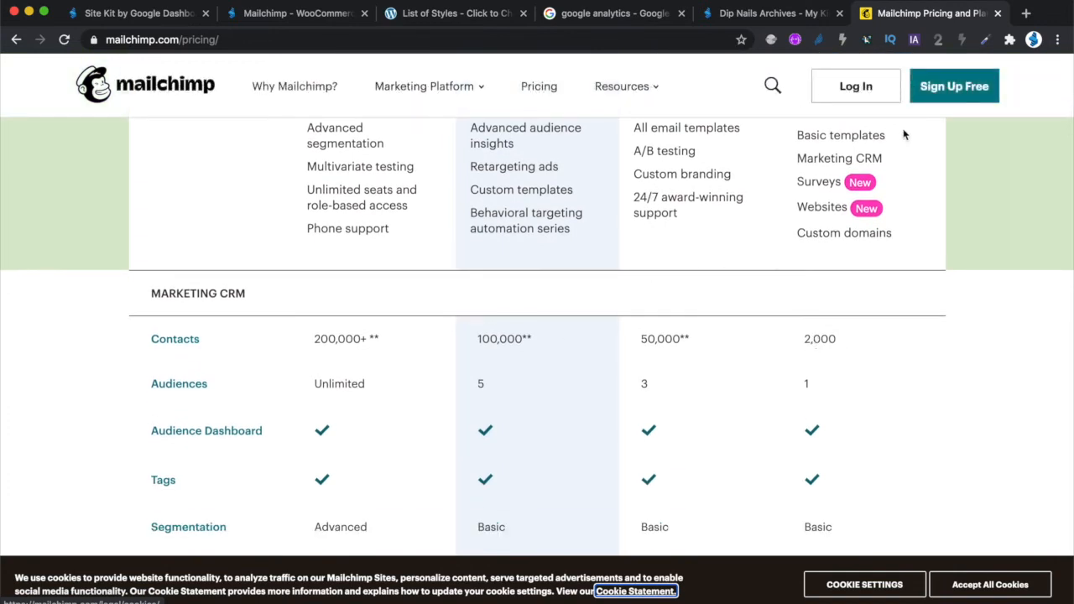
# - Review the Mailchimp for WooCommerce connection page in WordPress alongside the overview of Mailchimp's pricing plans
pyautogui.scroll(10, 613, 195)
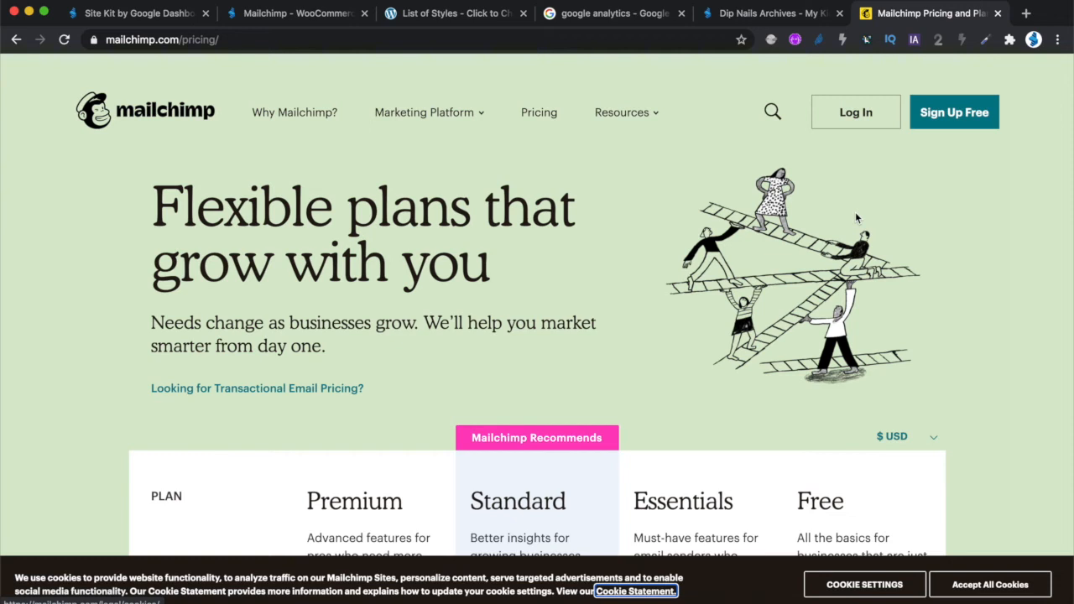
pyautogui.click(260, 15)
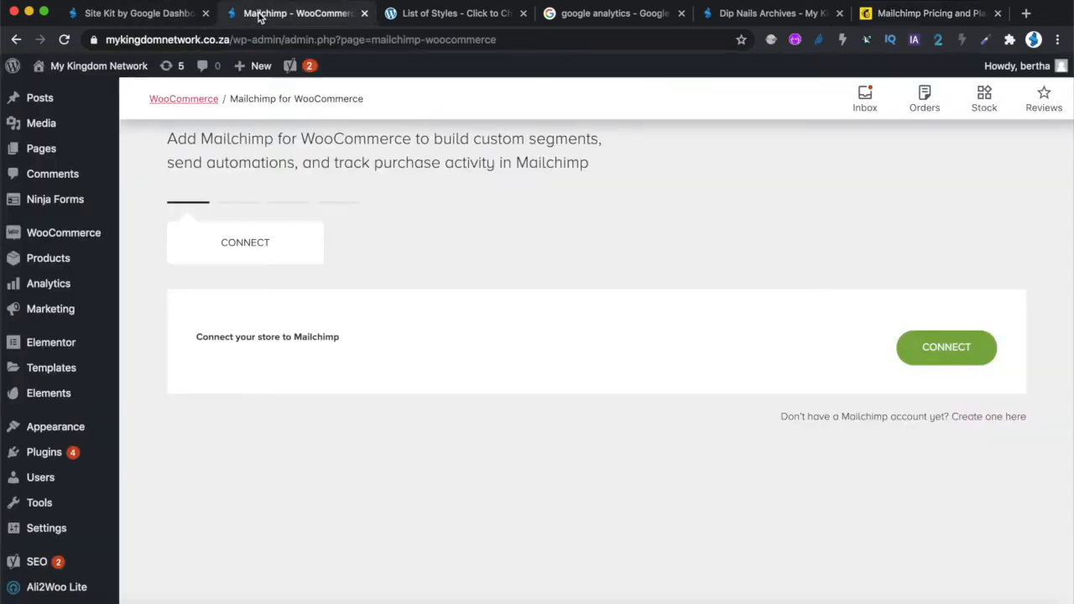
pyautogui.click(922, 17)
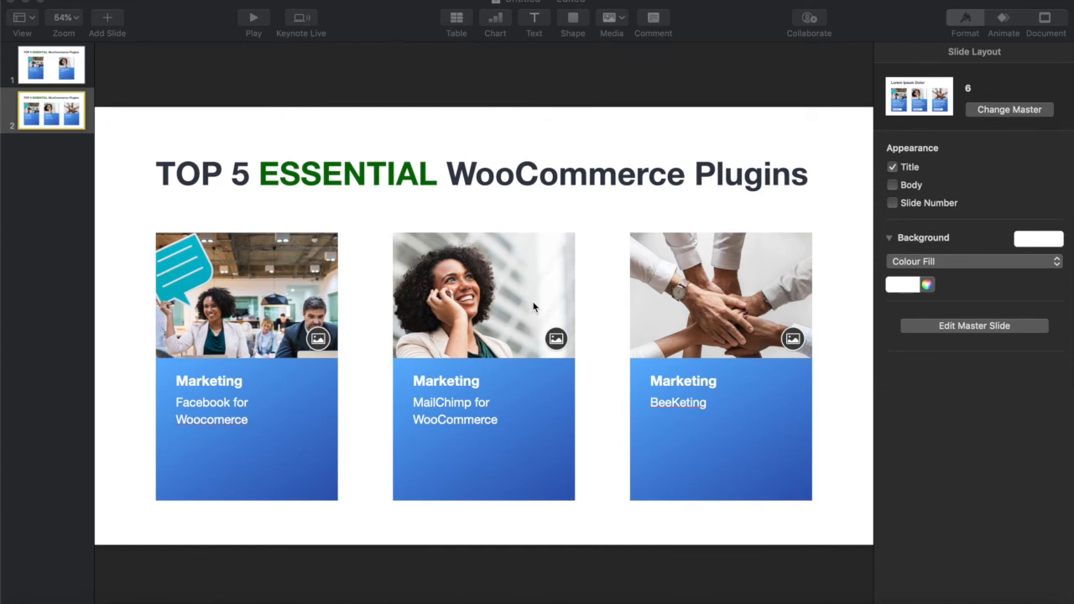
# - Switch from the Keynote slides to the WordPress admin in the browser and search the plugins available to add for "beeketing"
pyautogui.click(643, 406)
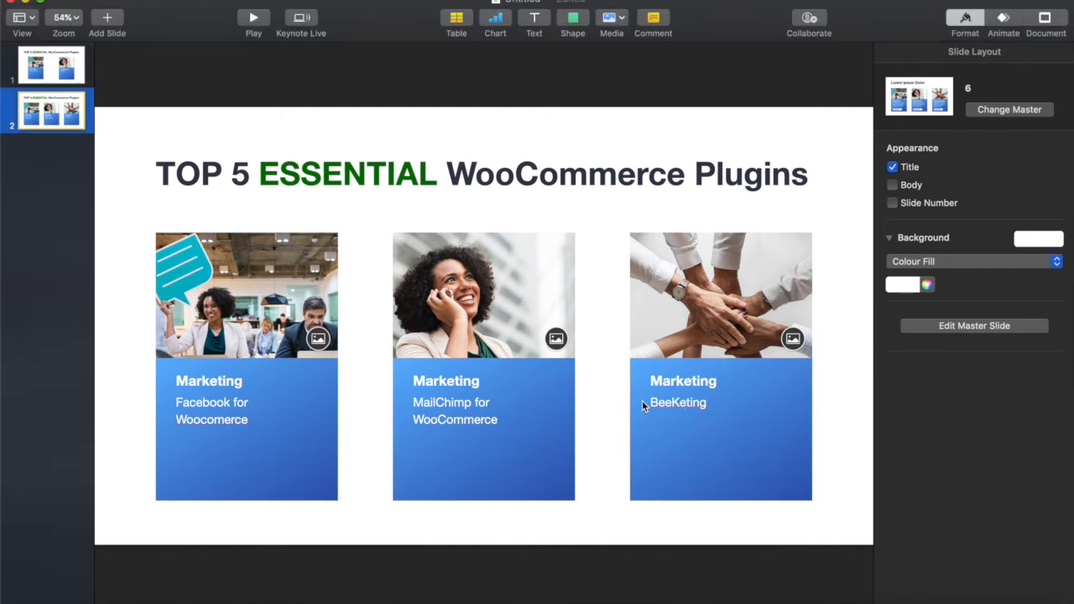
pyautogui.hotkey('ctrl', 'Left')
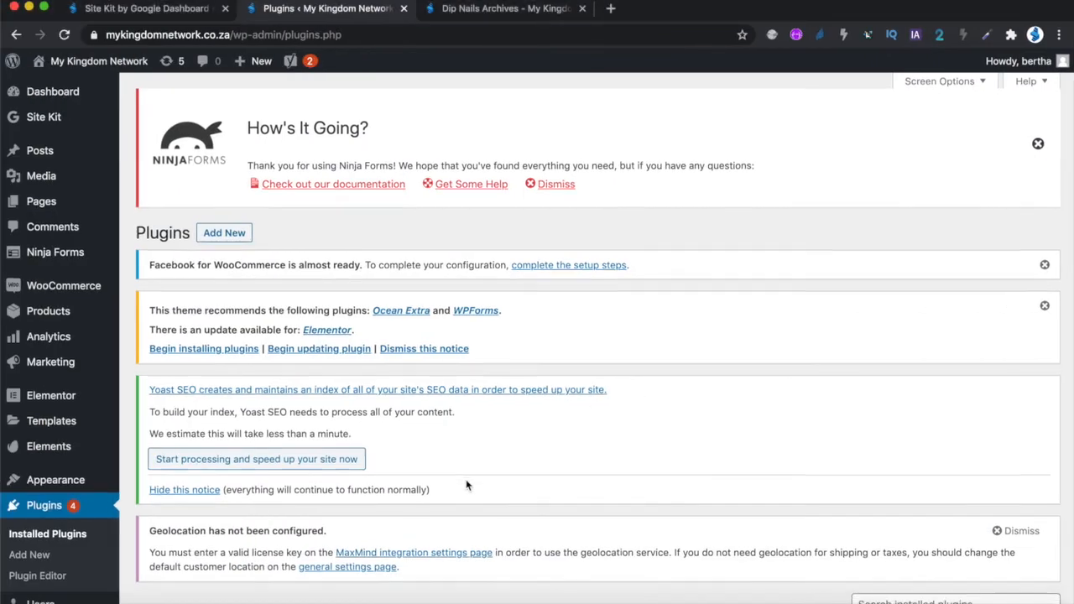
pyautogui.scroll(-5, 467, 482)
pyautogui.scroll(4, 466, 483)
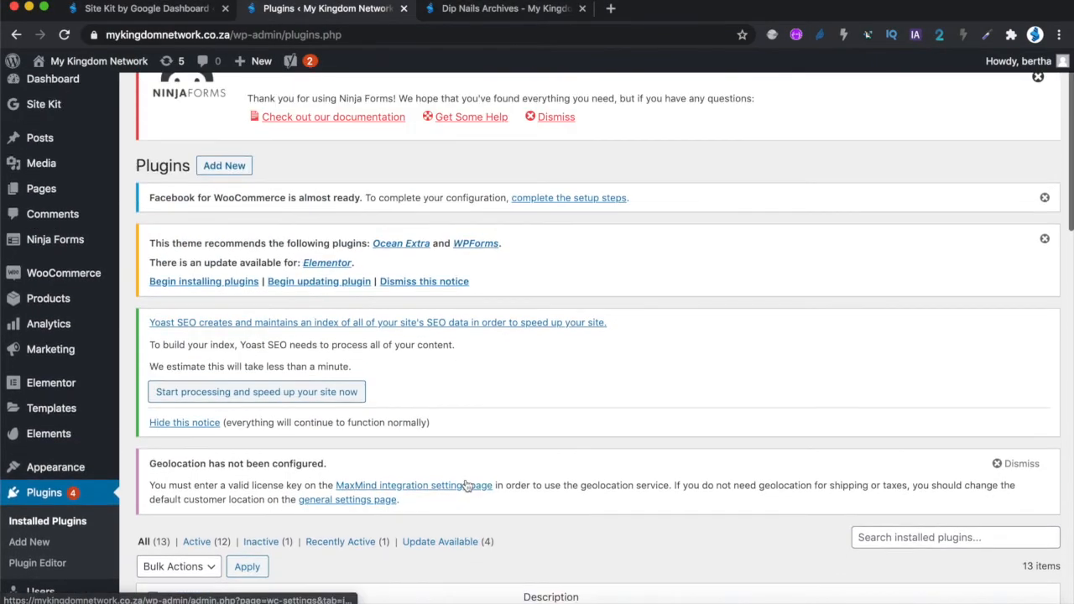
pyautogui.click(225, 168)
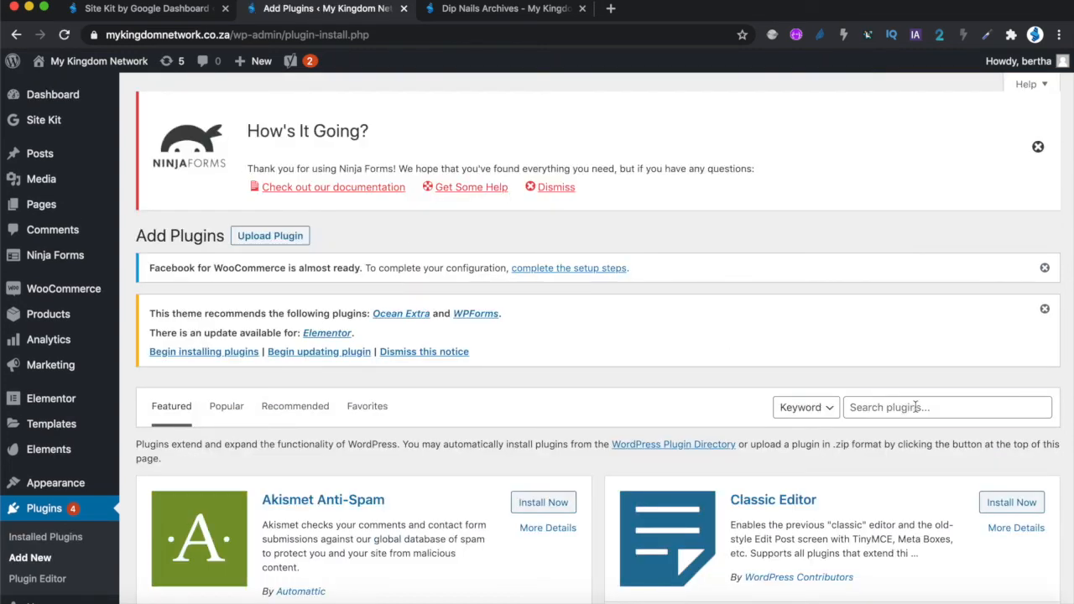
pyautogui.click(916, 407)
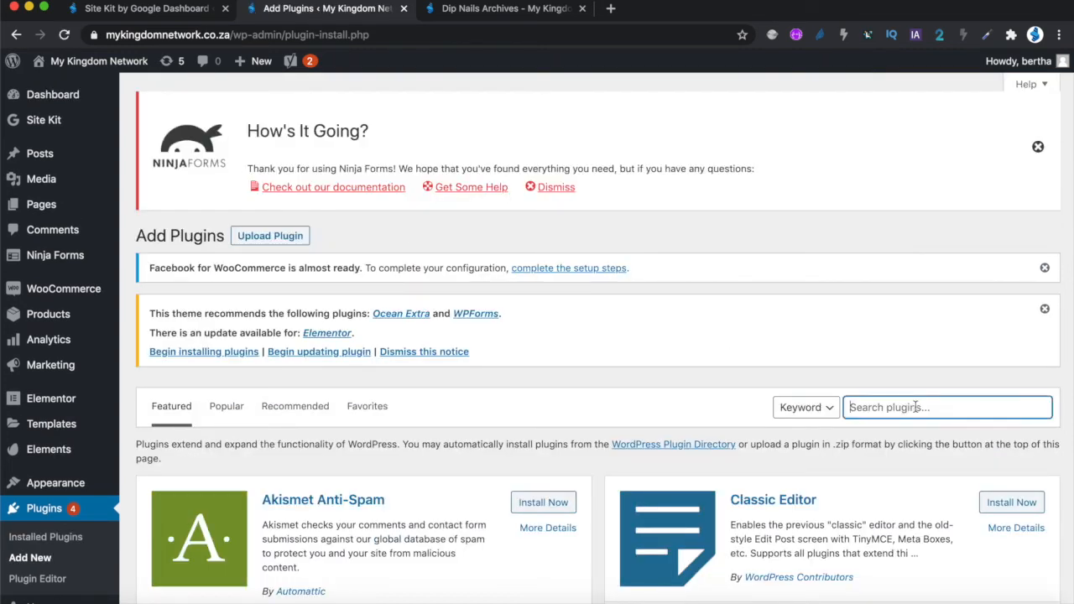
pyautogui.write('beeketing')
pyautogui.scroll(-3, 789, 450)
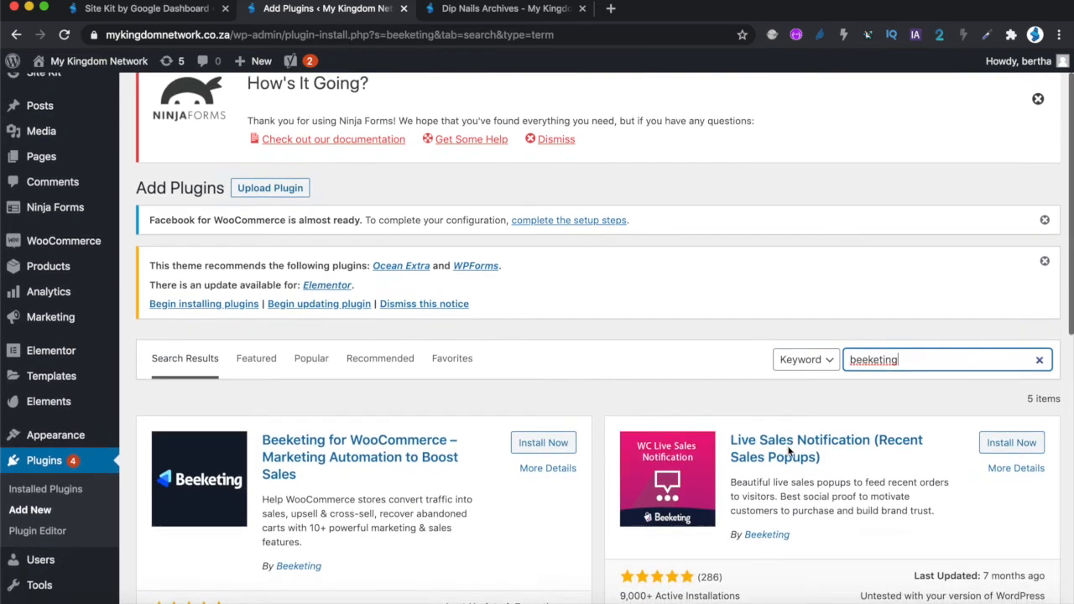
pyautogui.scroll(-1, 789, 450)
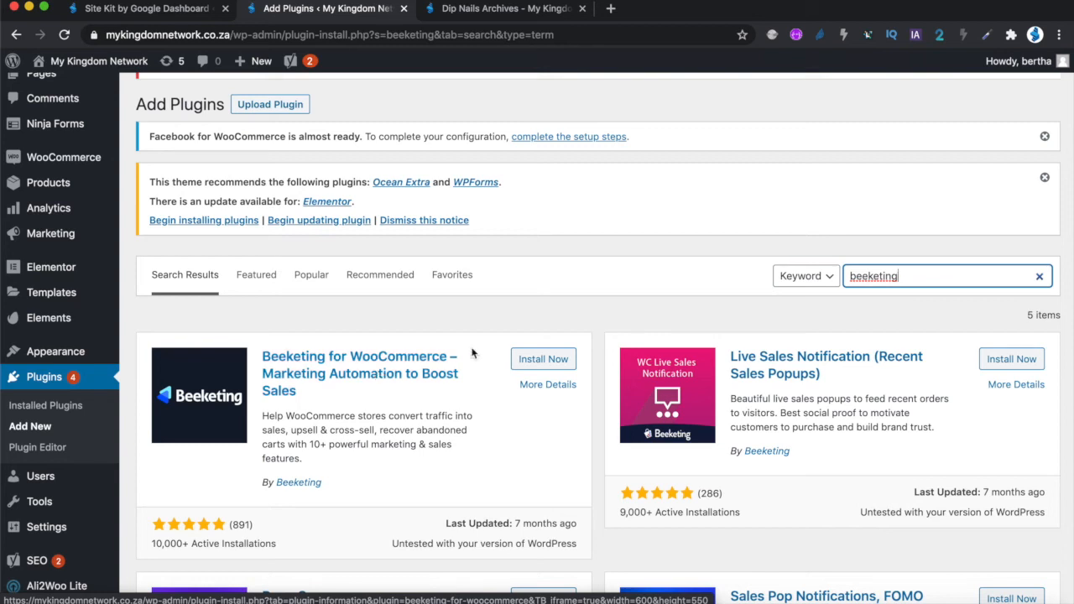
# - Install and activate the Beeketing for WooCommerce – Marketing Automation to Boost Sales plugin
pyautogui.click(534, 356)
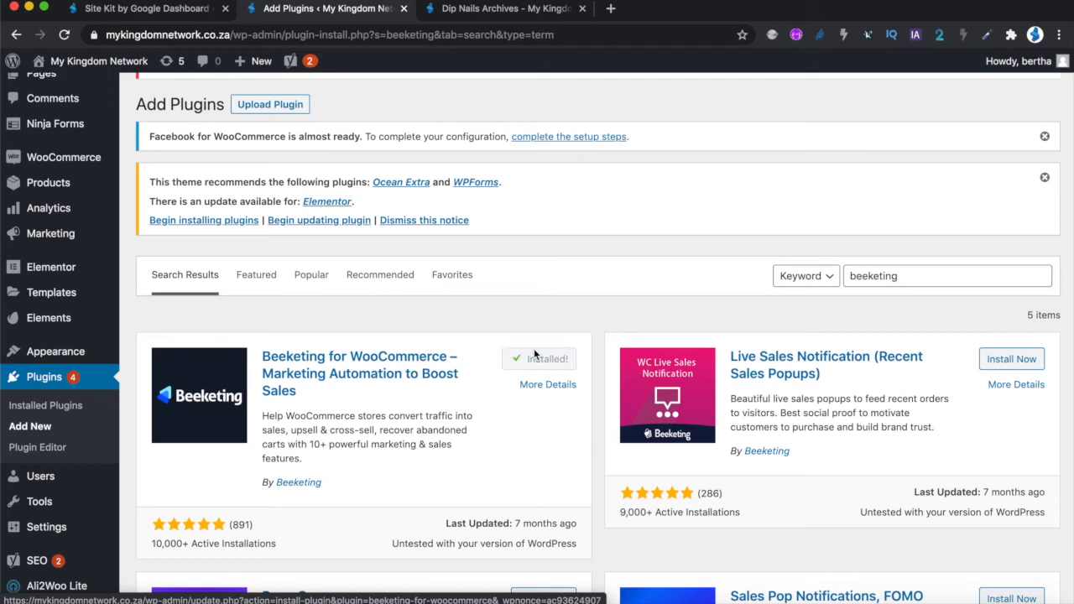
pyautogui.click(554, 362)
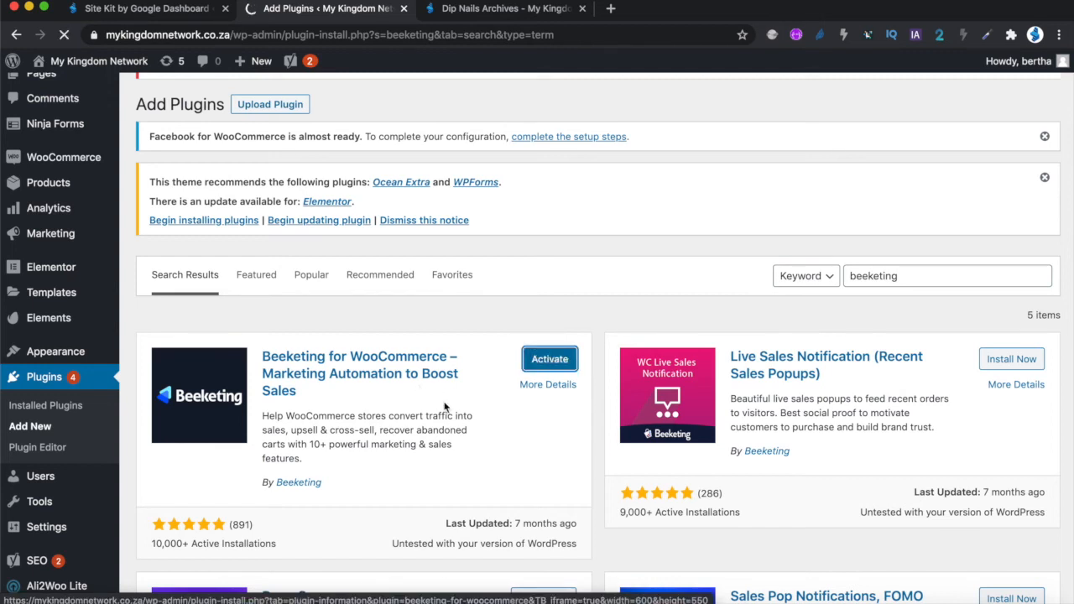
pyautogui.scroll(-3, 445, 369)
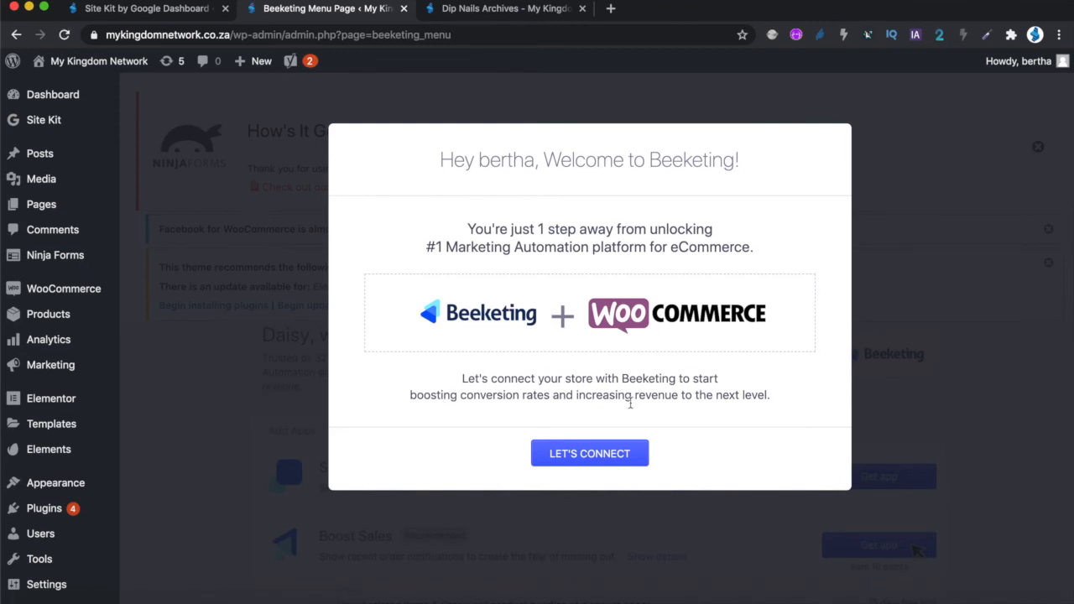
# - Connect the store to Beeketing by signing up for an account and adding the shop mykingdomnetwork.co.za on the WooCommerce platform
pyautogui.click(585, 457)
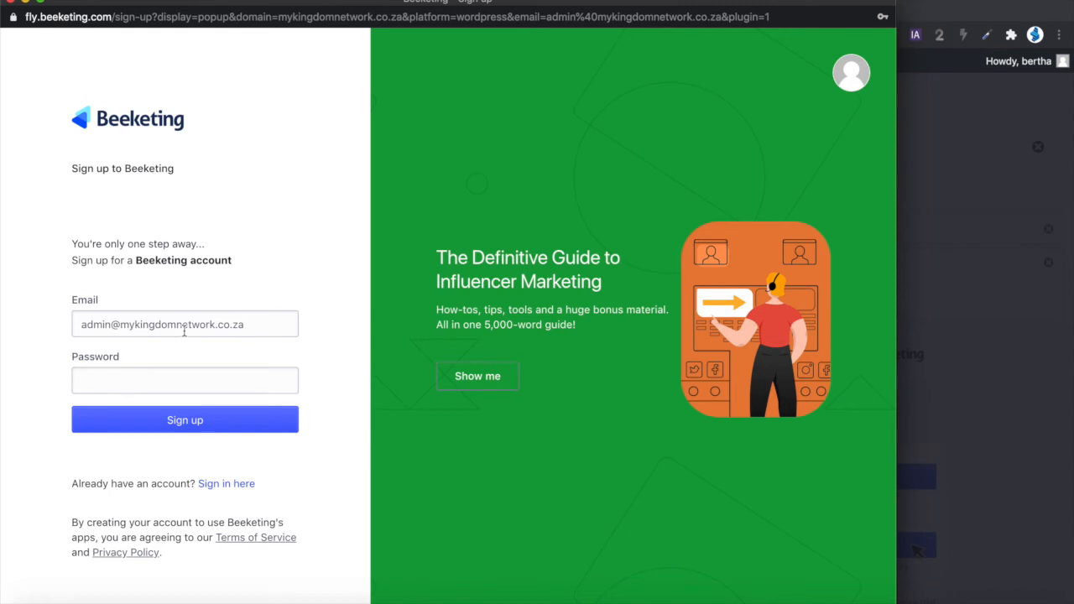
pyautogui.click(183, 420)
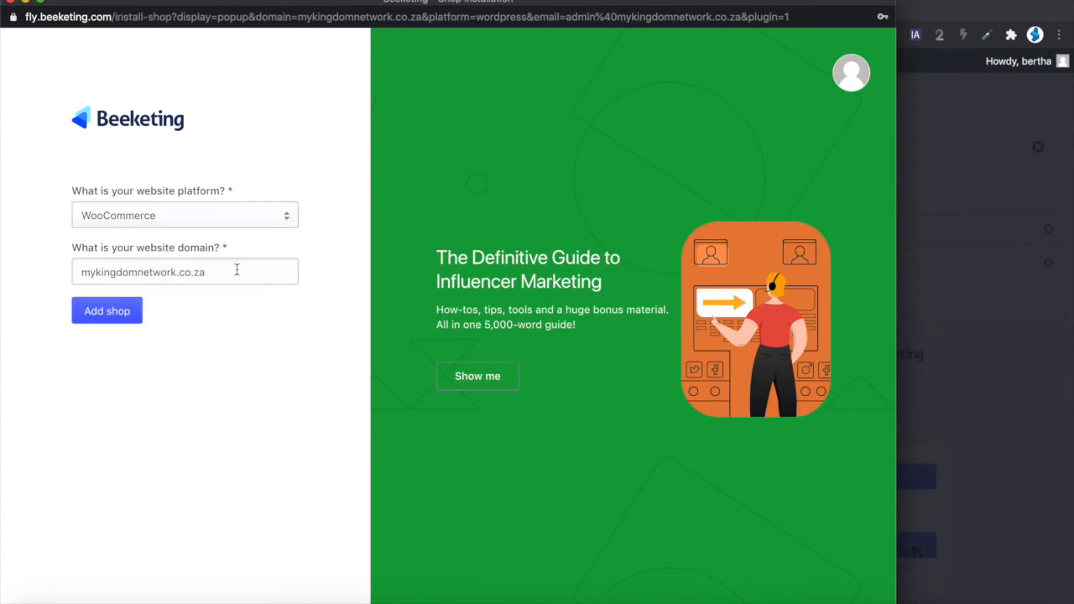
pyautogui.click(148, 221)
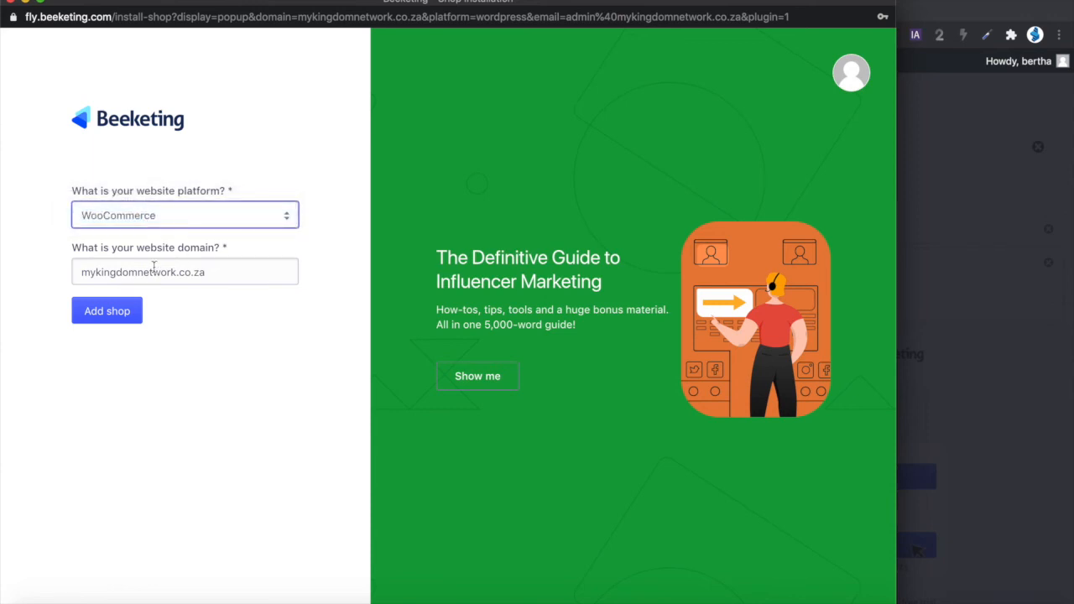
pyautogui.click(120, 316)
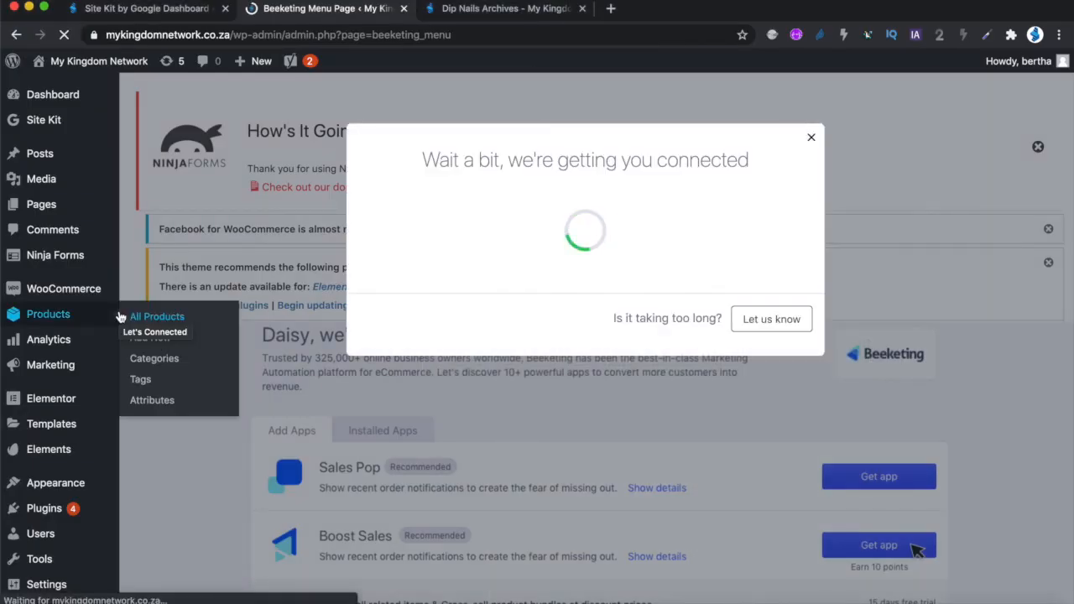
# - Look through the apps offered on the Beeketing page, such as Boost Sales, Checkout Boost, Better Coupon Box and Quick Facebook Chat
pyautogui.scroll(-2, 655, 380)
pyautogui.scroll(-10, 656, 378)
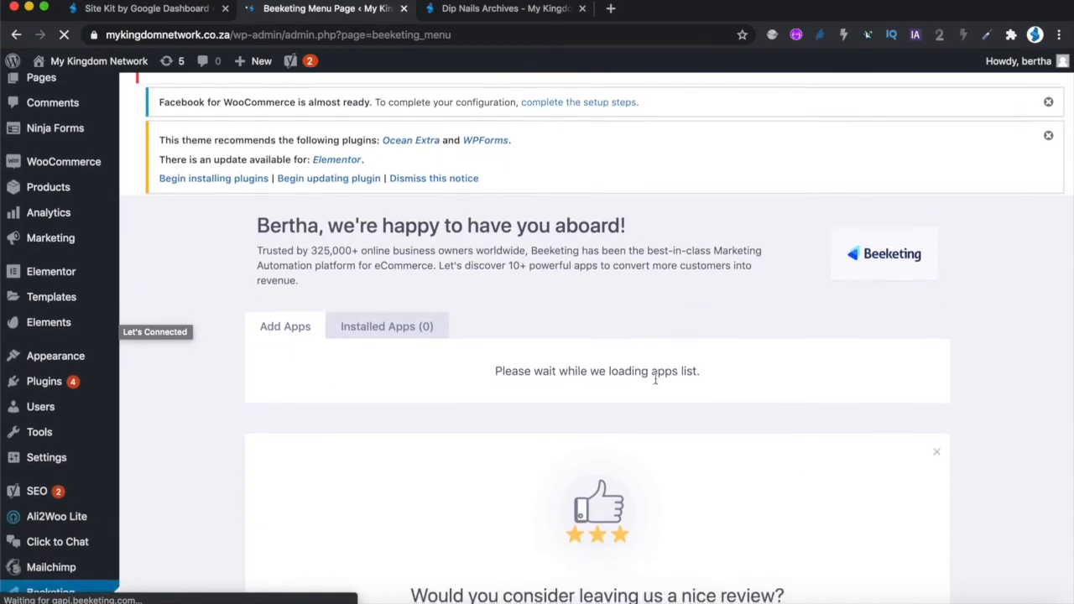
pyautogui.scroll(5, 656, 377)
pyautogui.scroll(-5, 656, 382)
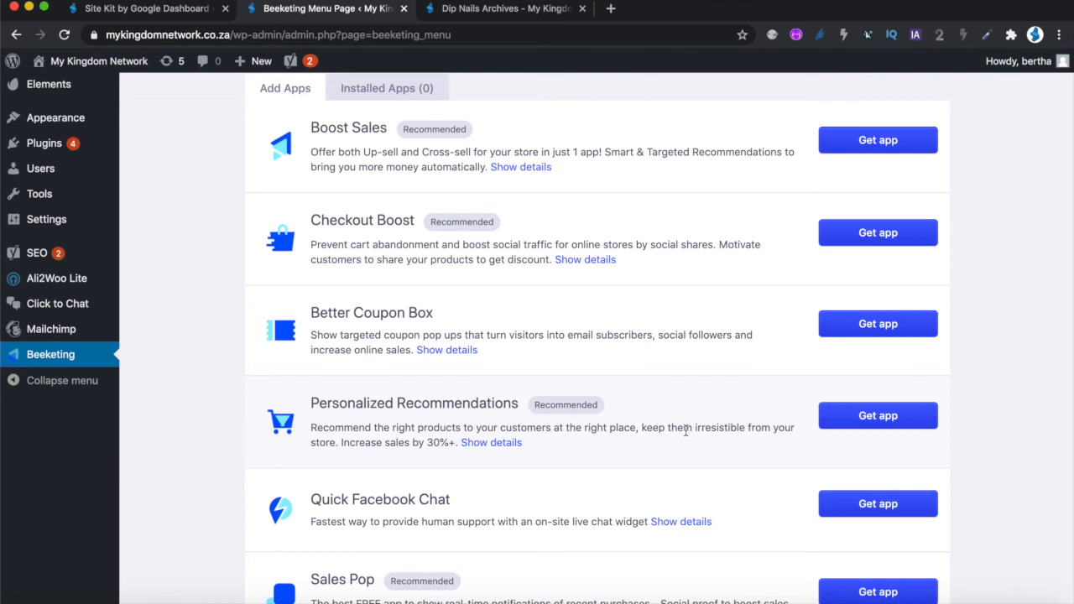
pyautogui.scroll(-5, 680, 464)
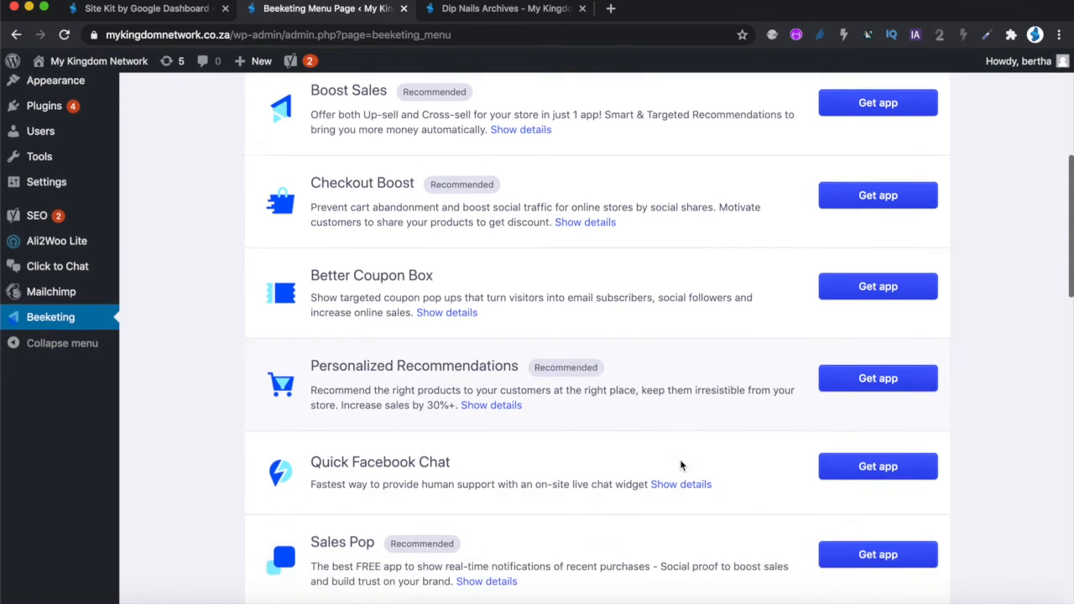
pyautogui.scroll(5, 681, 462)
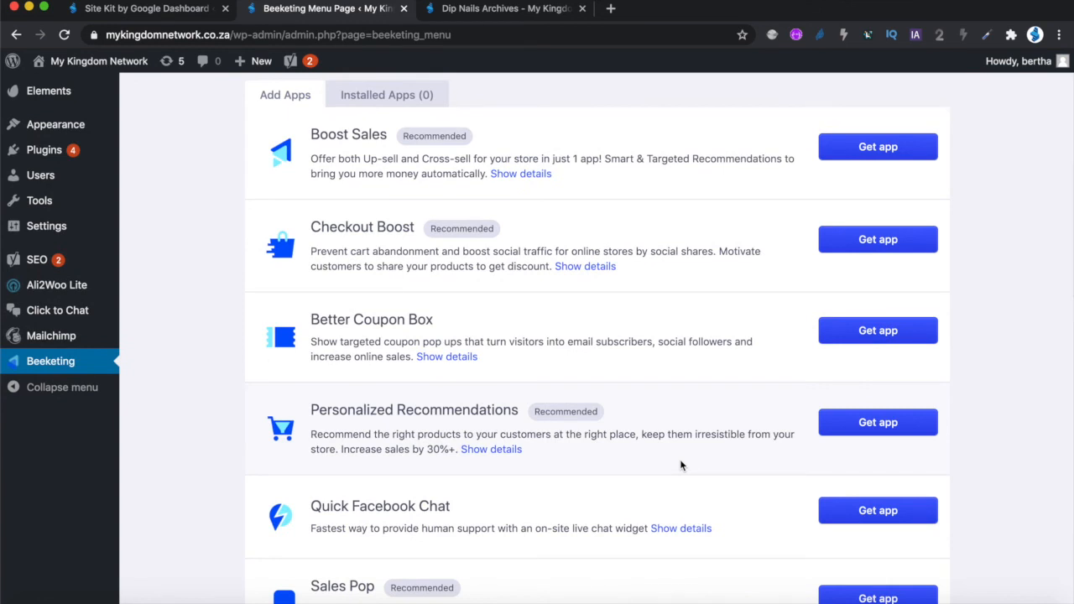
pyautogui.scroll(-3, 680, 464)
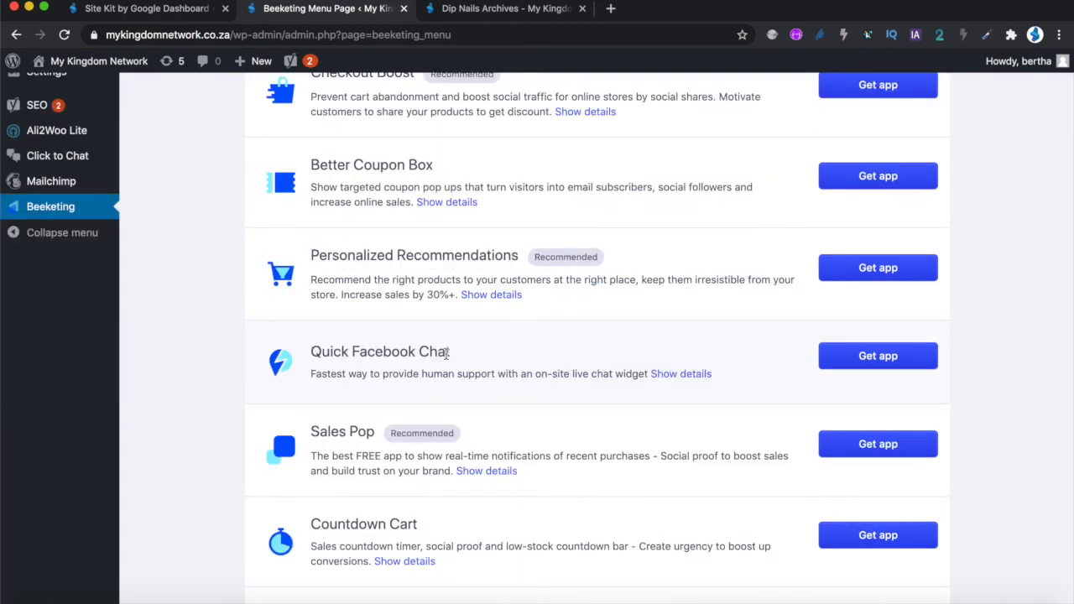
# - Check the chat icon on the Dip Nails shop page and get Beeketing's Quick Facebook Chat app
pyautogui.click(486, 10)
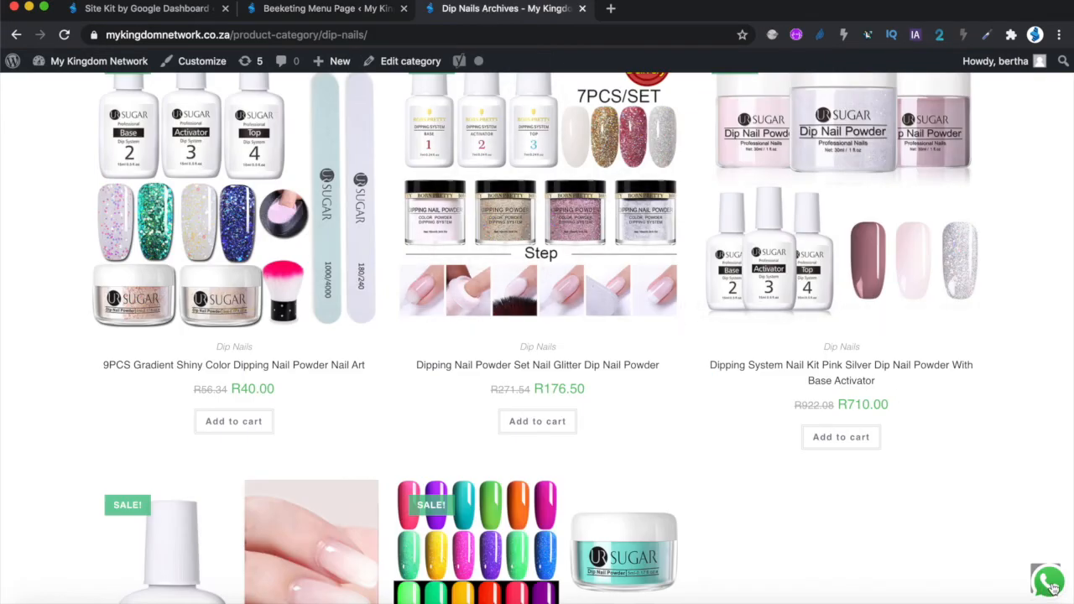
pyautogui.click(317, 10)
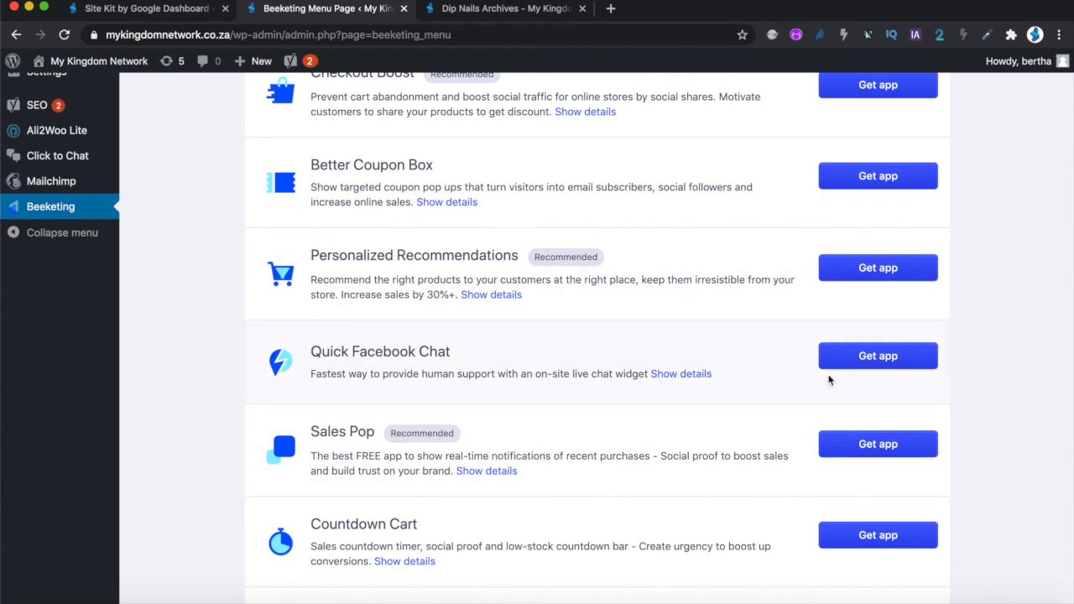
pyautogui.rightClick(878, 360)
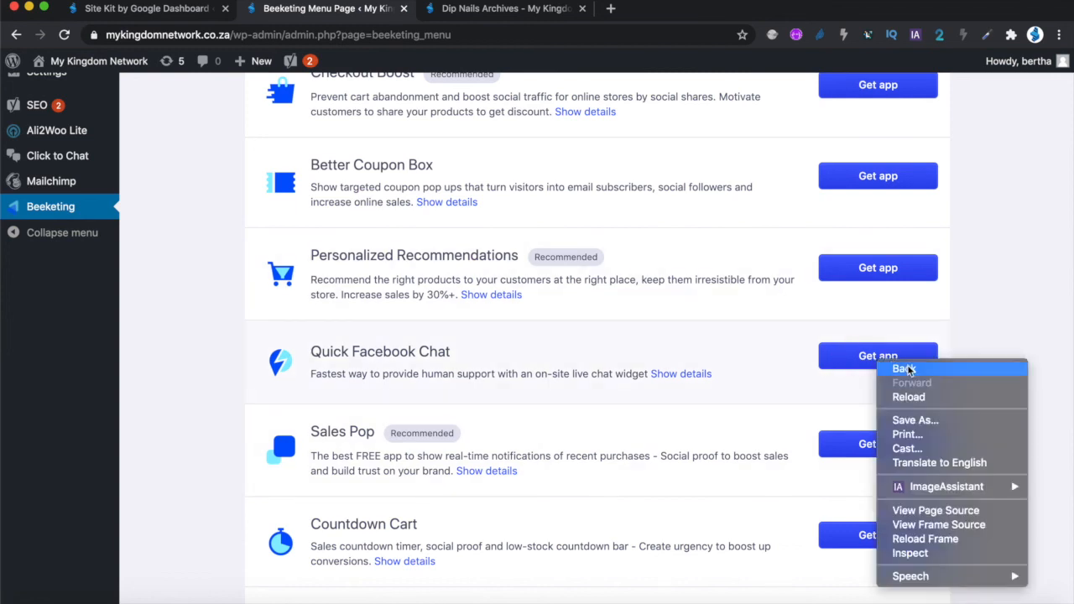
pyautogui.click(866, 357)
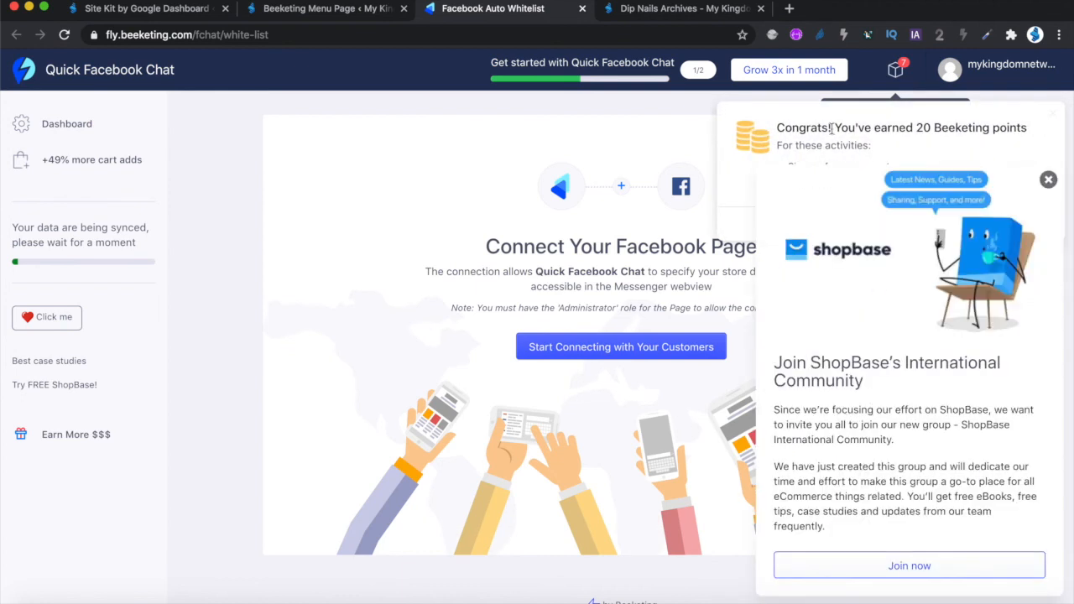
# - Dismiss the ShopBase community invitation, the earned-points notice and the app discount offer in Quick Facebook Chat
pyautogui.click(1048, 180)
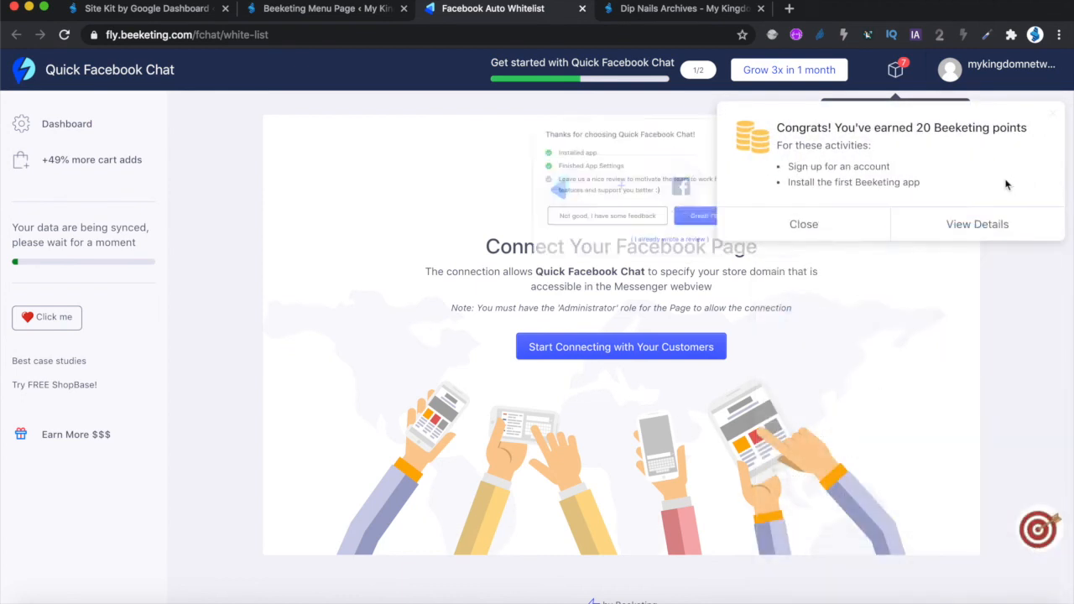
pyautogui.click(1052, 113)
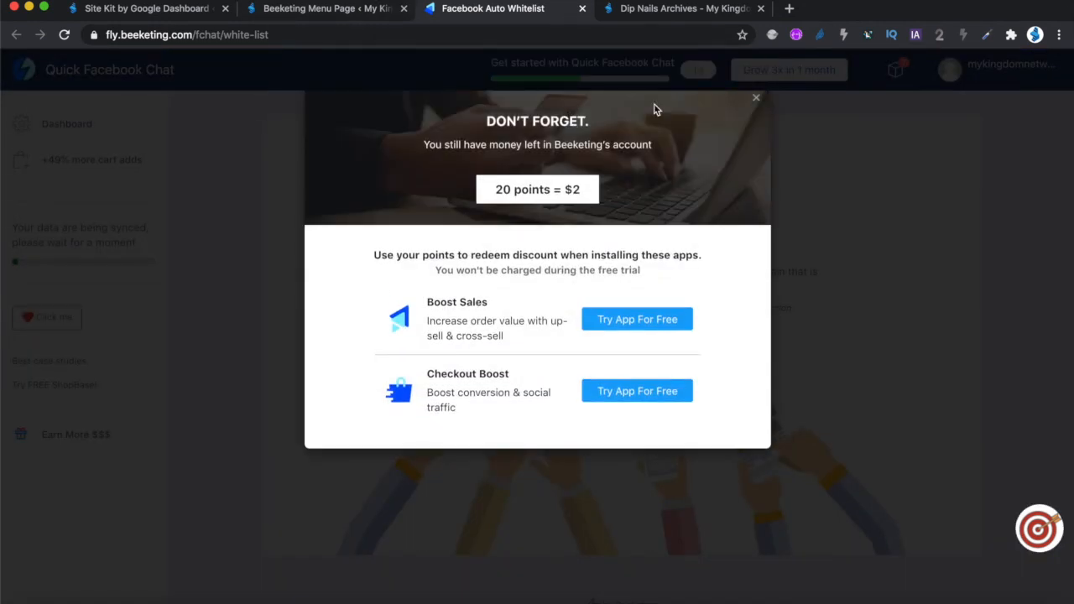
pyautogui.click(756, 98)
# - Compare the remaining apps in the Beeketing list with the Dip Nails shop page
pyautogui.click(328, 8)
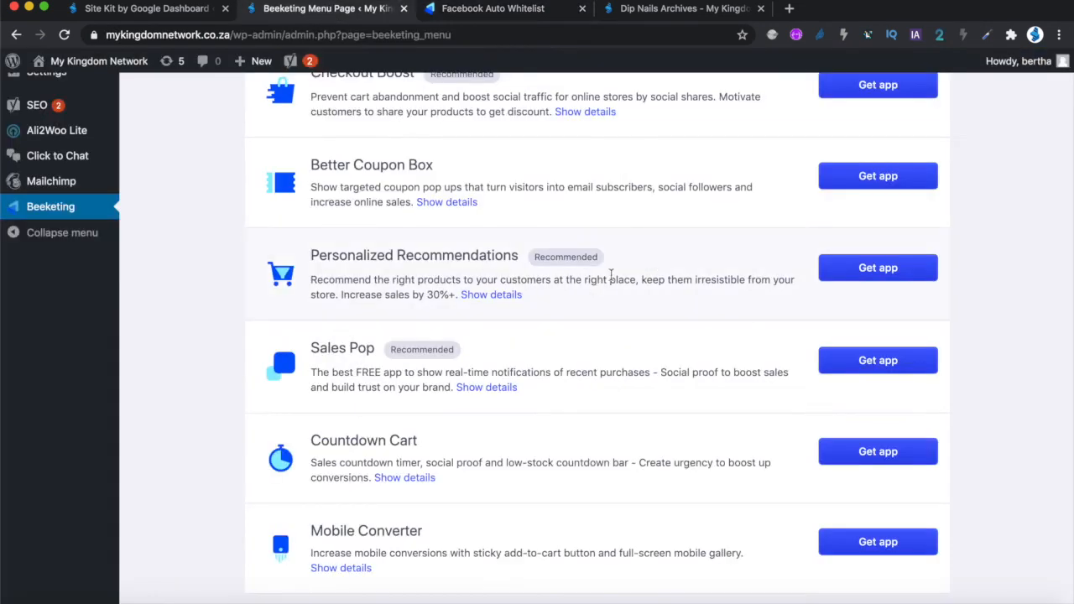
pyautogui.click(690, 10)
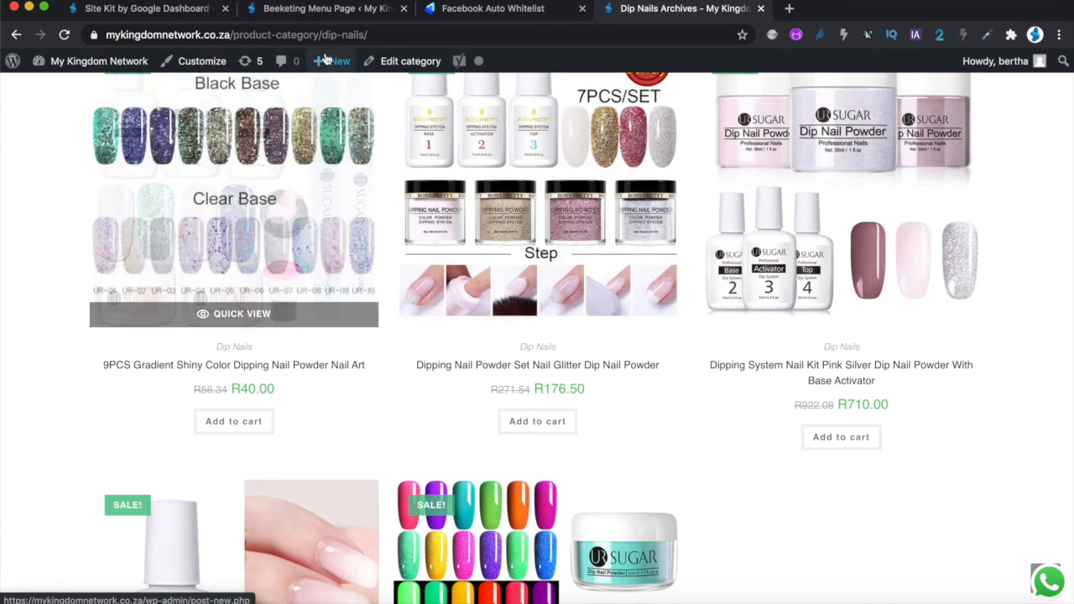
pyautogui.click(334, 10)
# - Get the Sales Pop app from the Beeketing list and dismiss the ShopBase community invitation on its dashboard
pyautogui.scroll(-3, 631, 344)
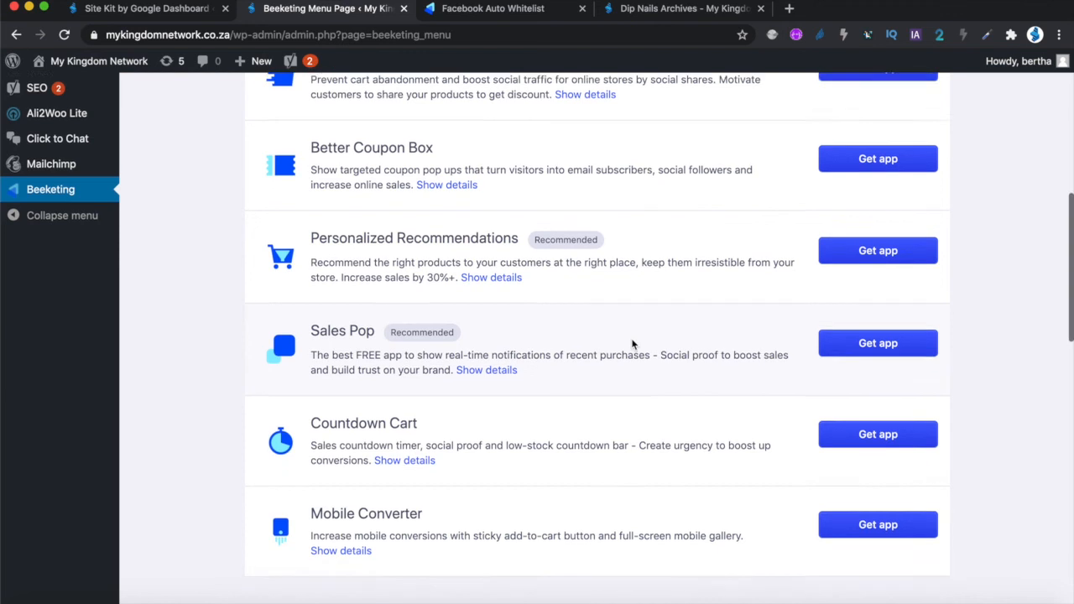
pyautogui.scroll(5, 633, 344)
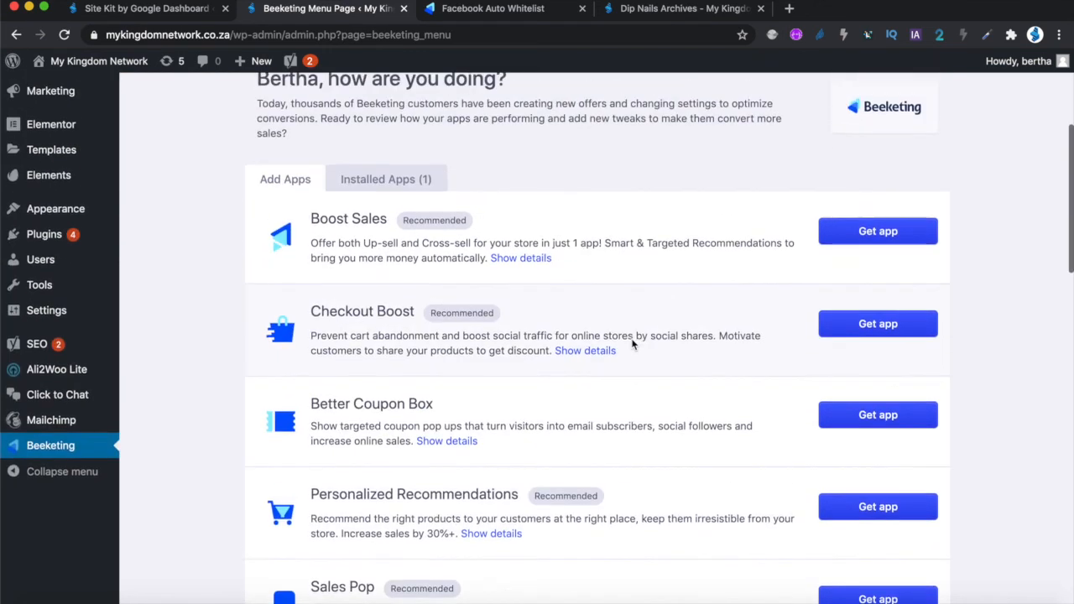
pyautogui.scroll(-5, 633, 344)
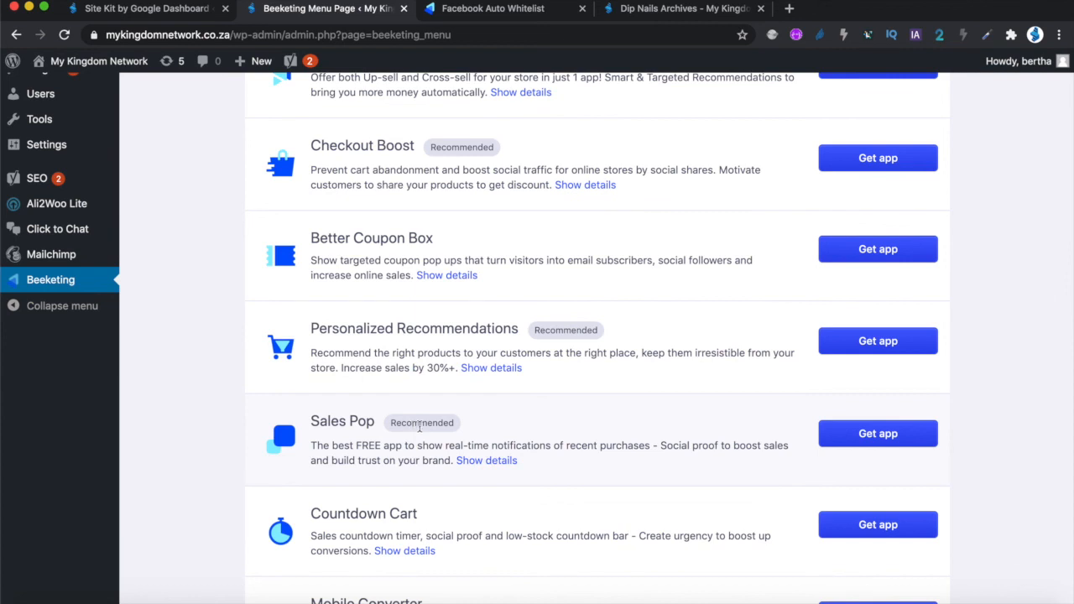
pyautogui.click(880, 443)
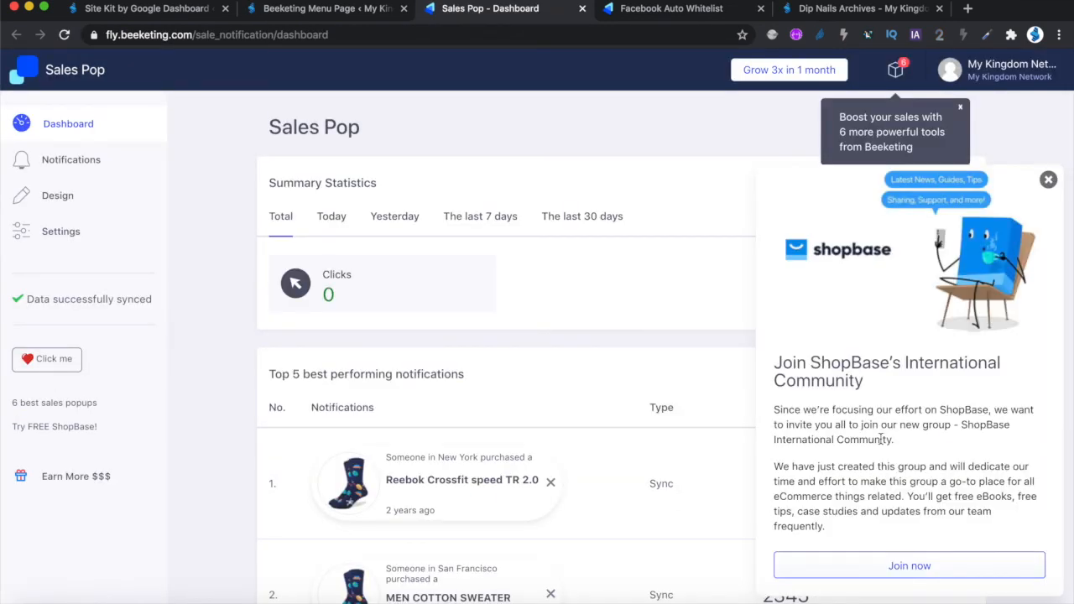
pyautogui.click(1049, 181)
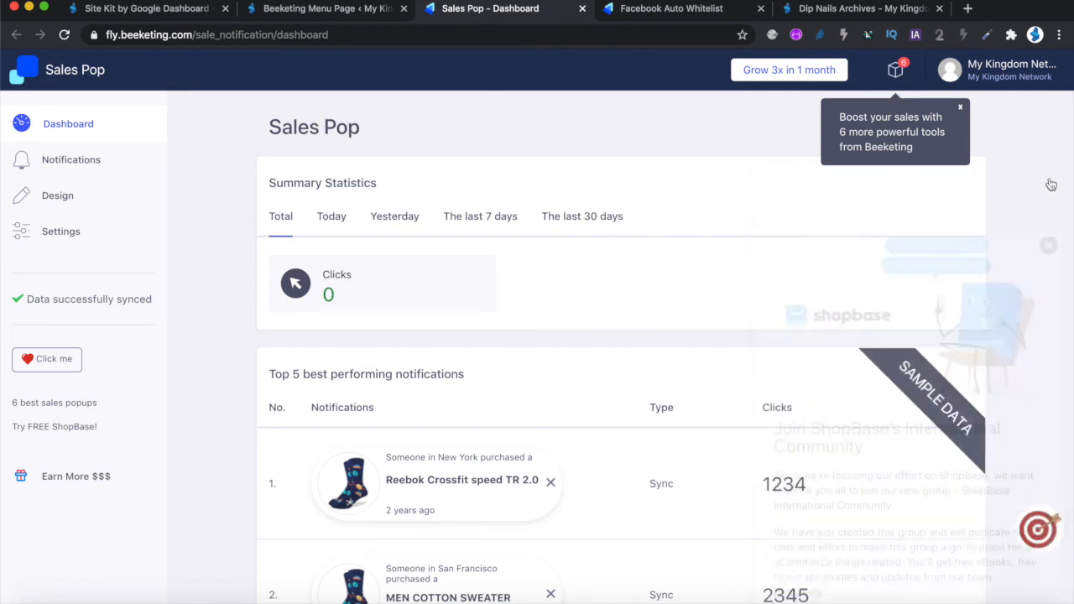
# - Dismiss the Beeketing tools tip and the ShopBase community invitation, and review the best performing notifications on the Sales Pop dashboard
pyautogui.click(960, 106)
pyautogui.scroll(-2, 991, 252)
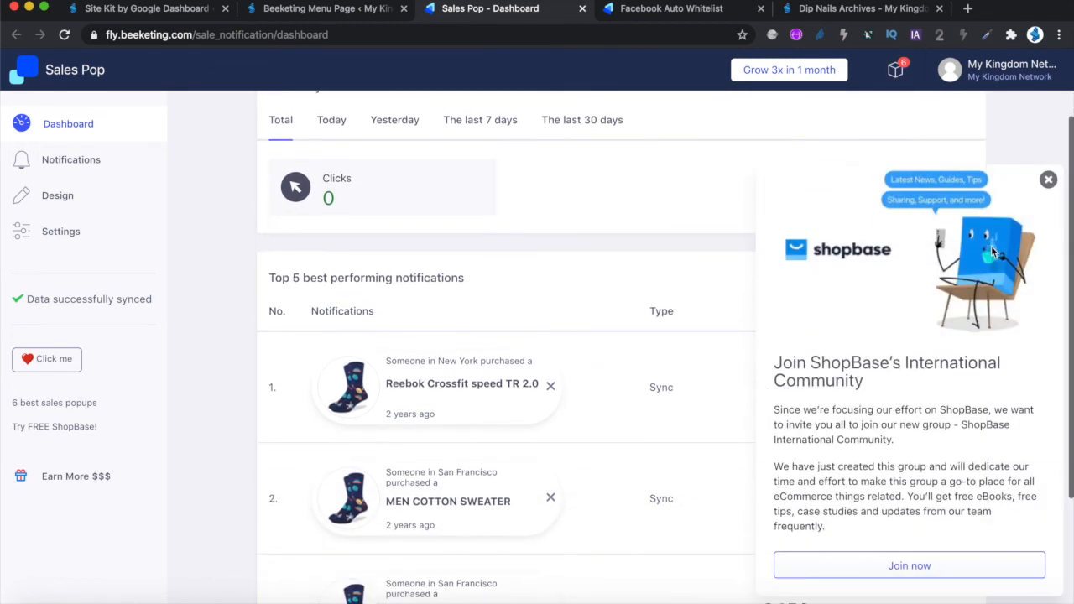
pyautogui.click(1048, 180)
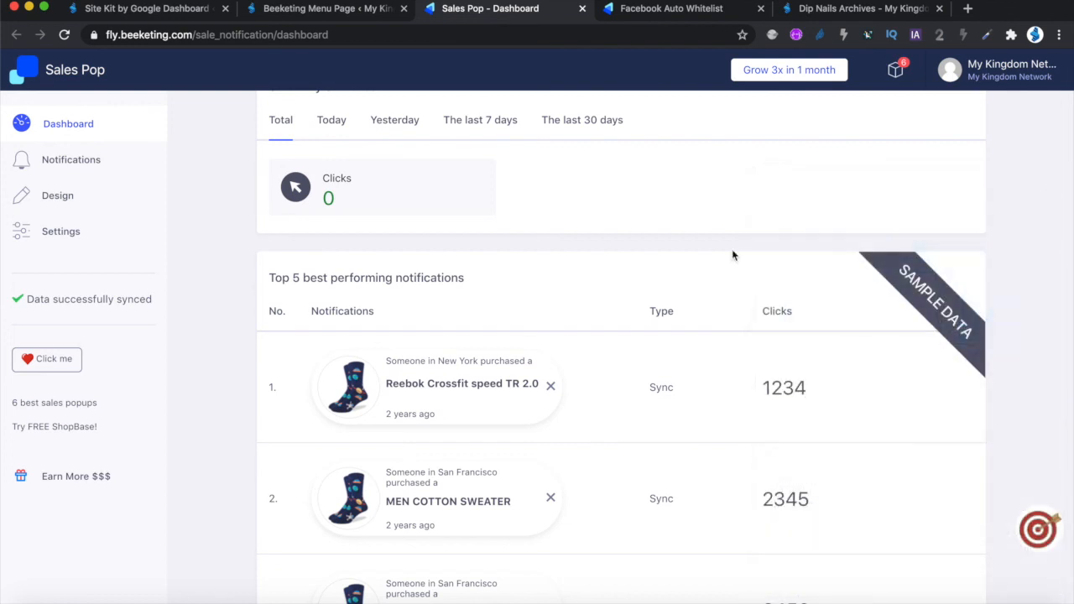
pyautogui.scroll(-2, 654, 351)
pyautogui.scroll(-1, 654, 350)
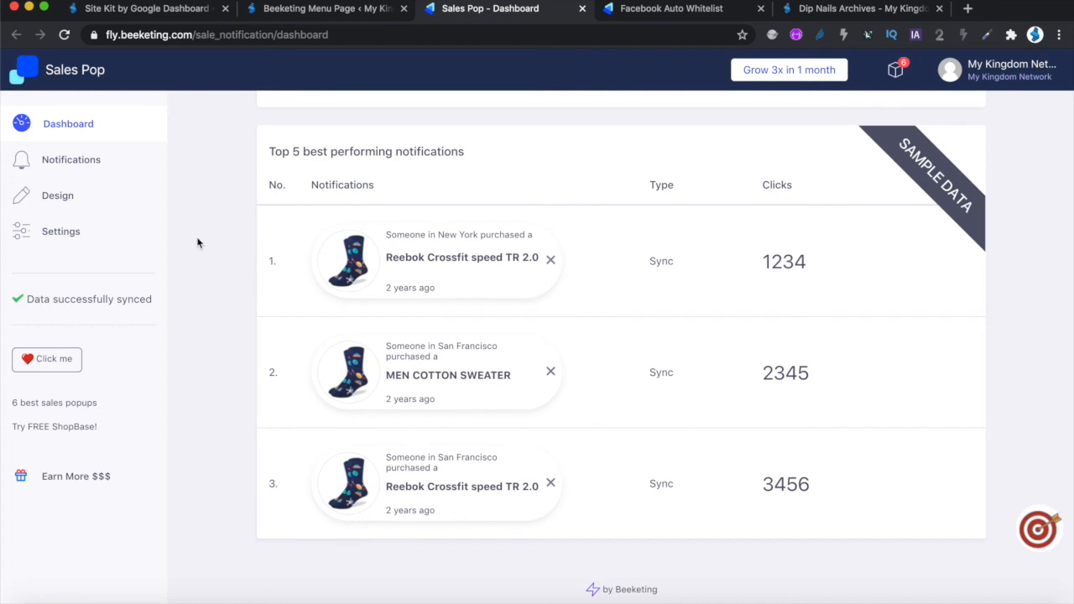
pyautogui.scroll(1, 164, 275)
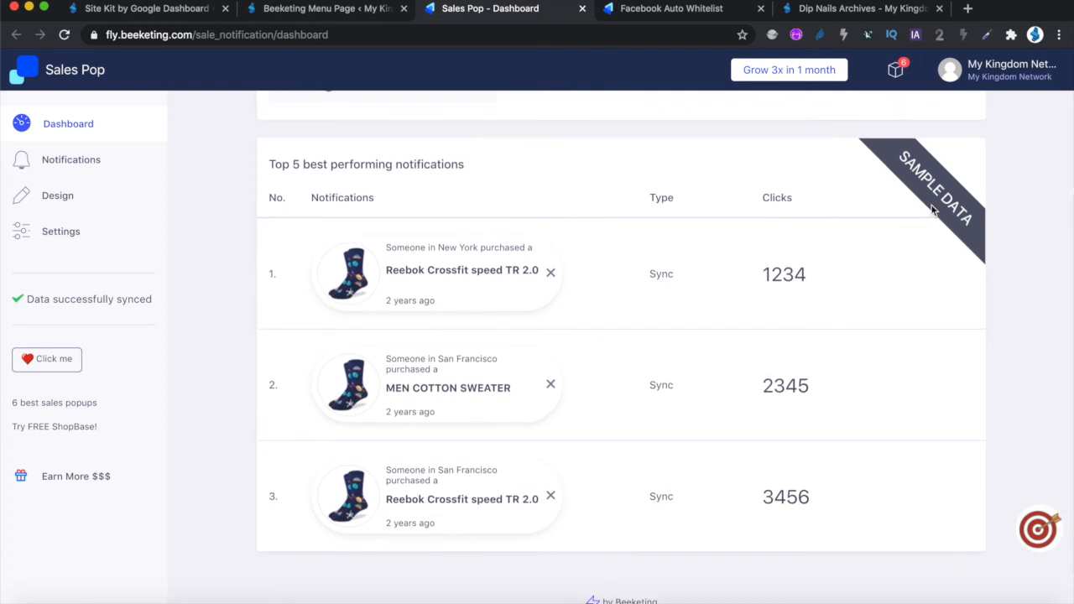
pyautogui.scroll(3, 146, 274)
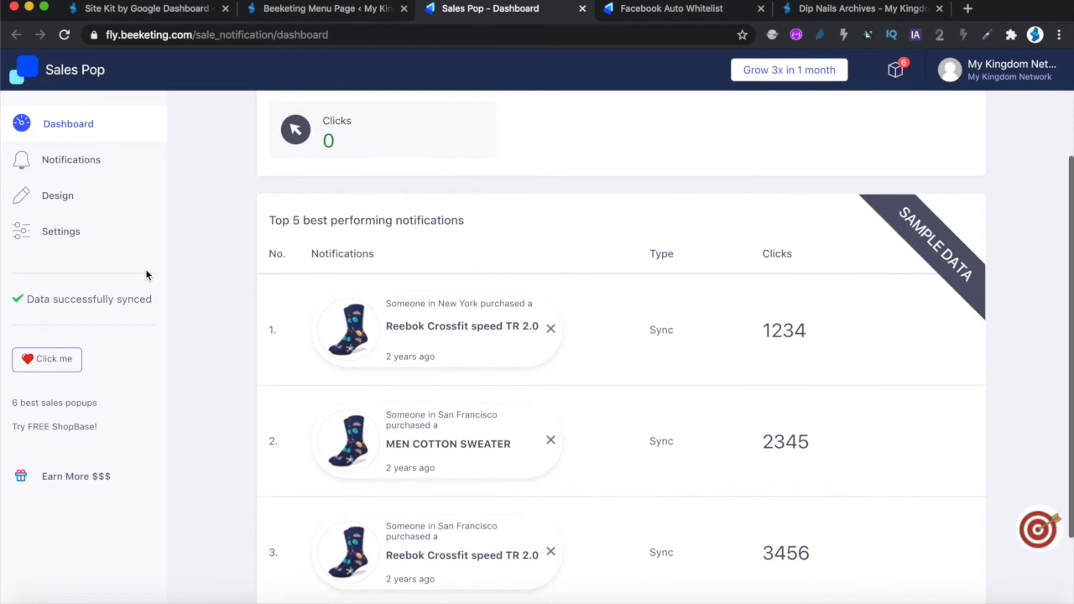
# - Compare the Sales Pop design layouts, choose the first MEN COTTON BAG layout, and save and activate it
pyautogui.click(57, 198)
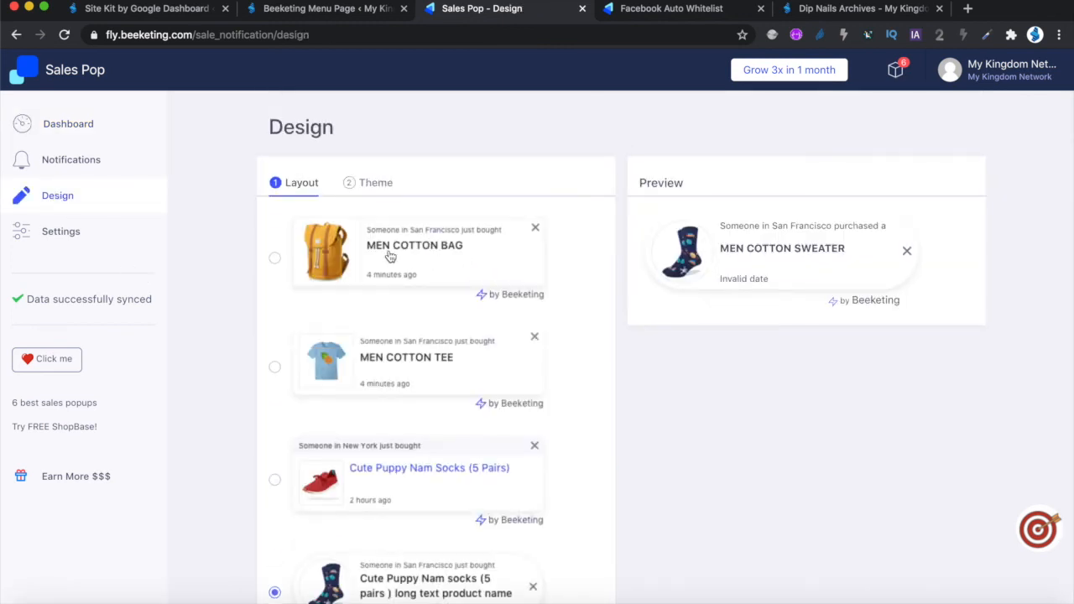
pyautogui.click(392, 257)
pyautogui.scroll(-3, 444, 371)
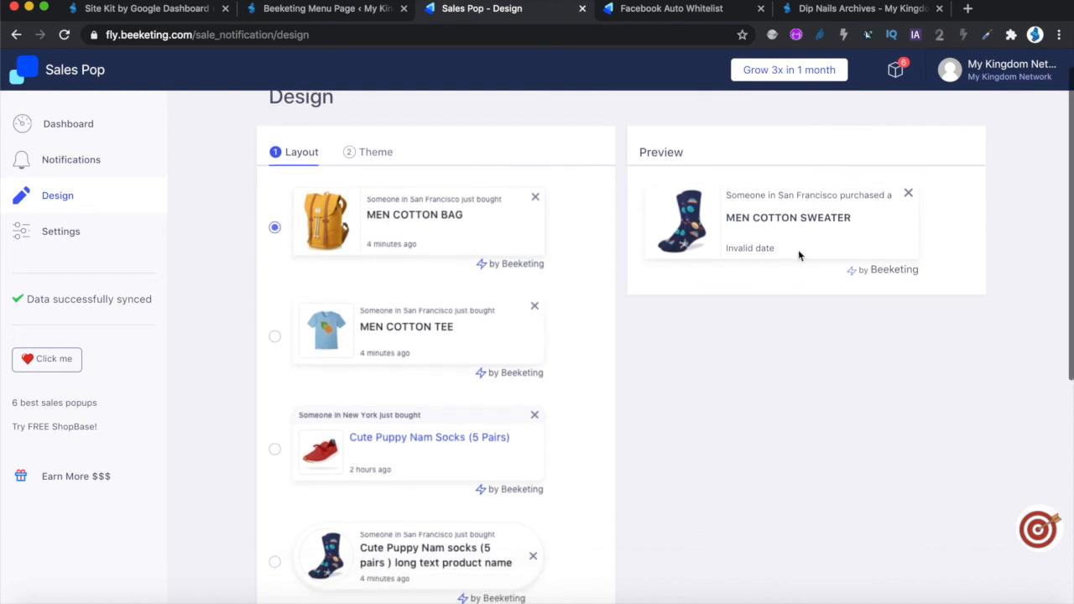
pyautogui.click(419, 434)
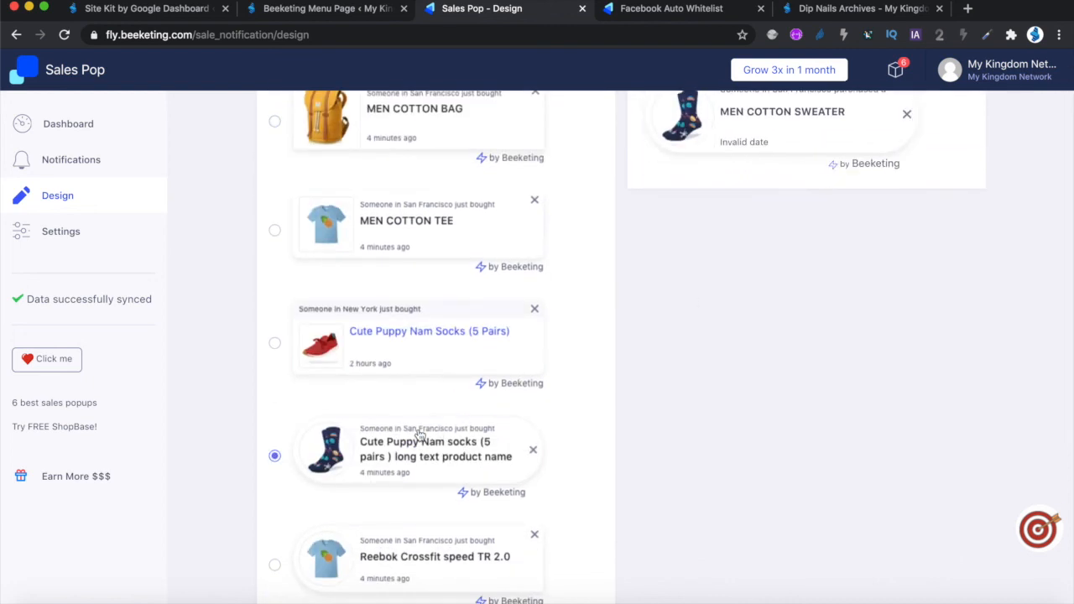
pyautogui.scroll(3, 420, 434)
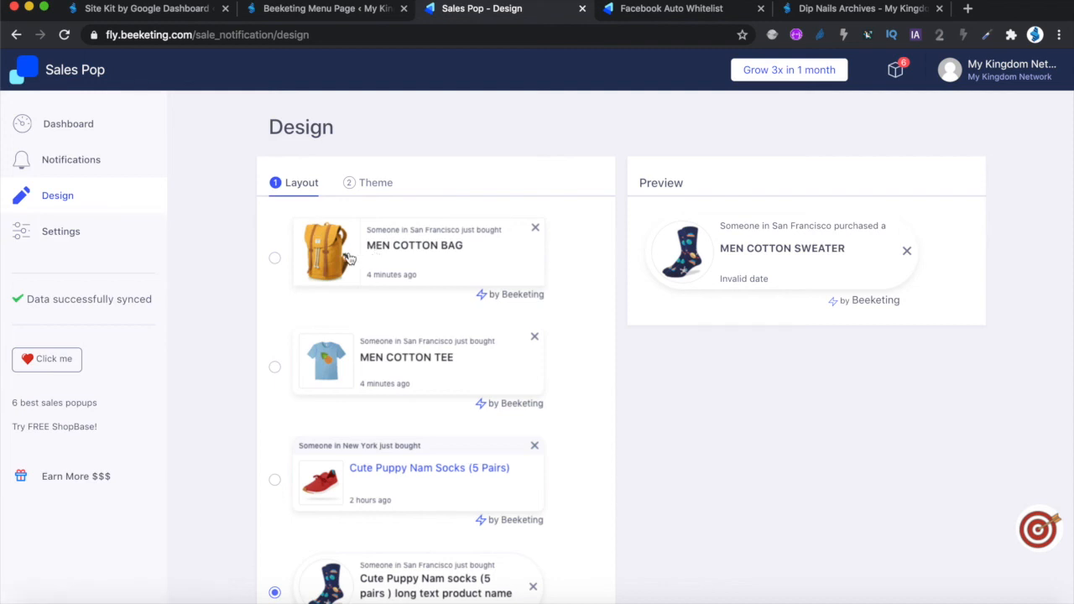
pyautogui.click(428, 245)
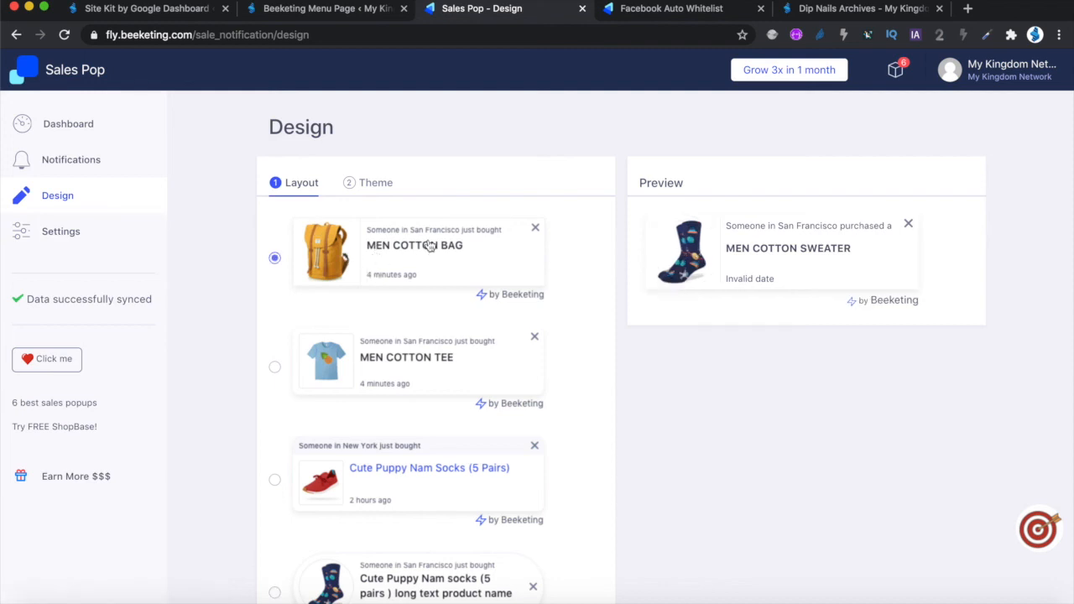
pyautogui.scroll(-5, 428, 245)
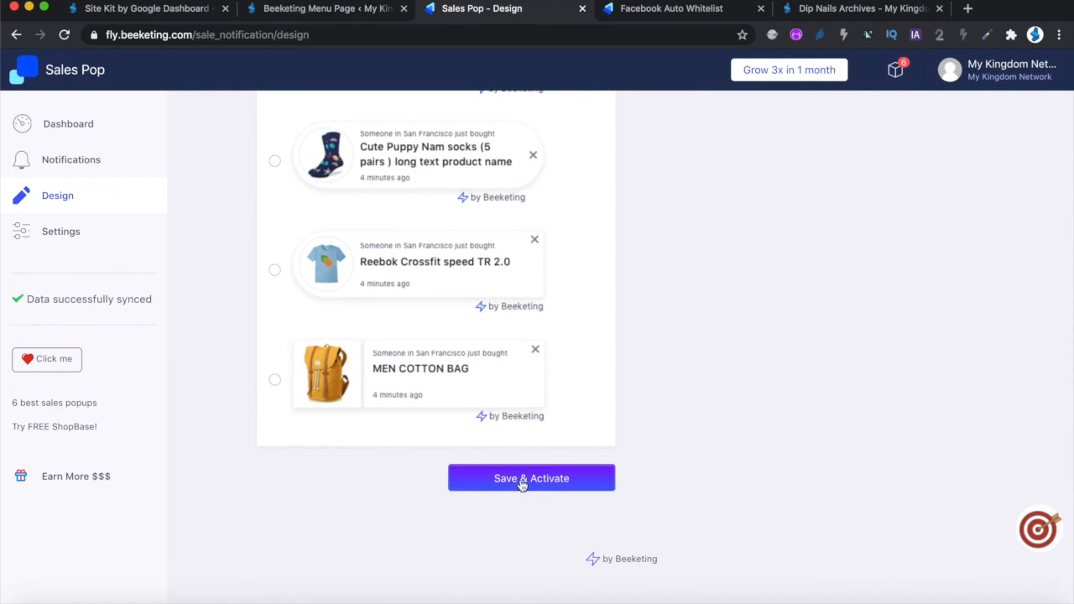
pyautogui.click(522, 480)
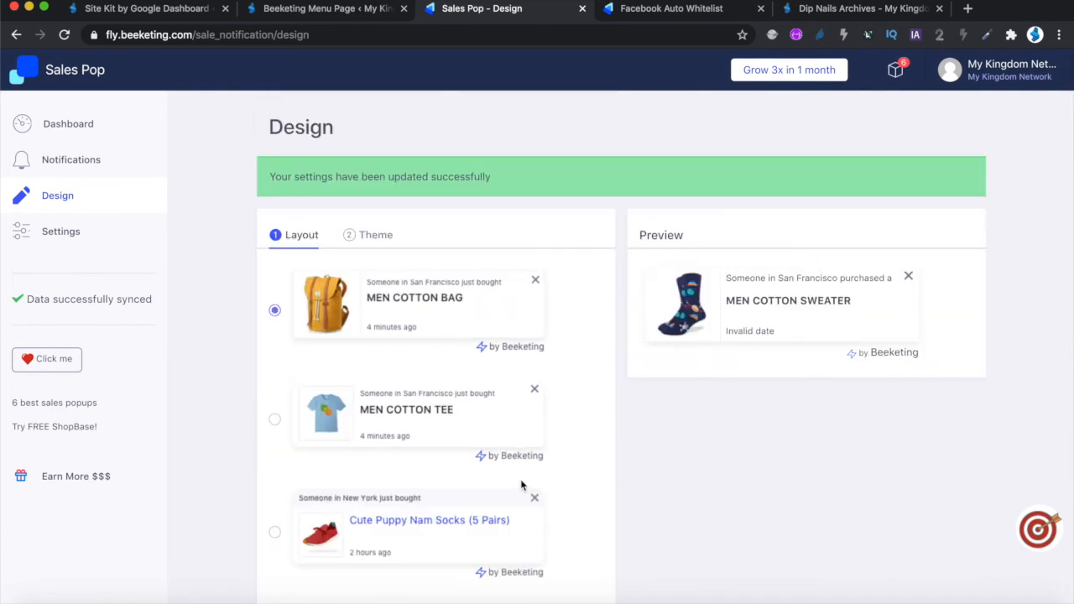
# - Reload the Dip Nails shop page to check for the Sales Pop notification
pyautogui.click(804, 7)
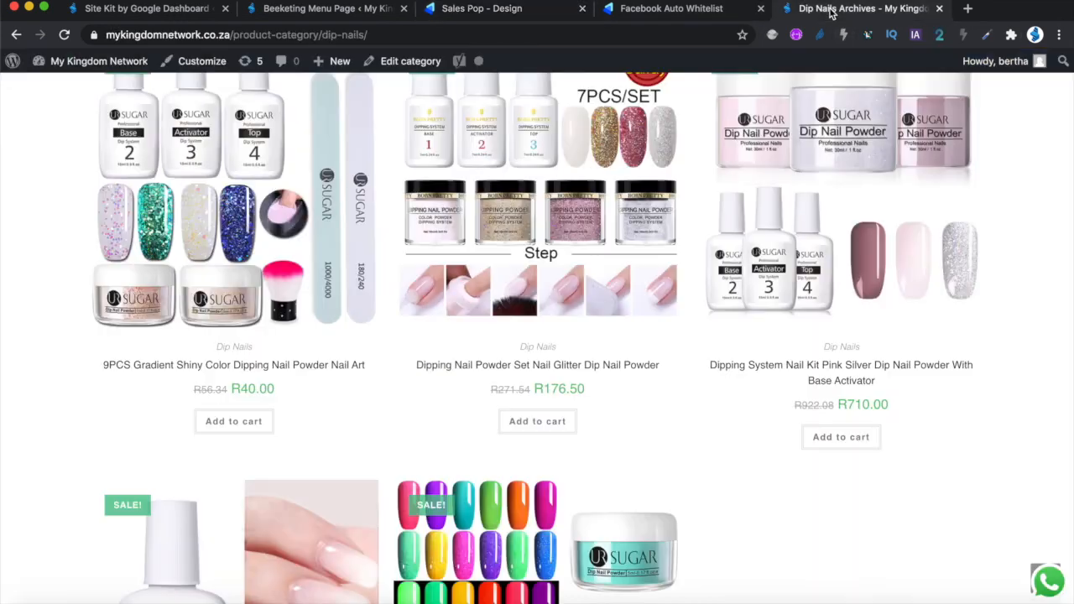
pyautogui.click(65, 34)
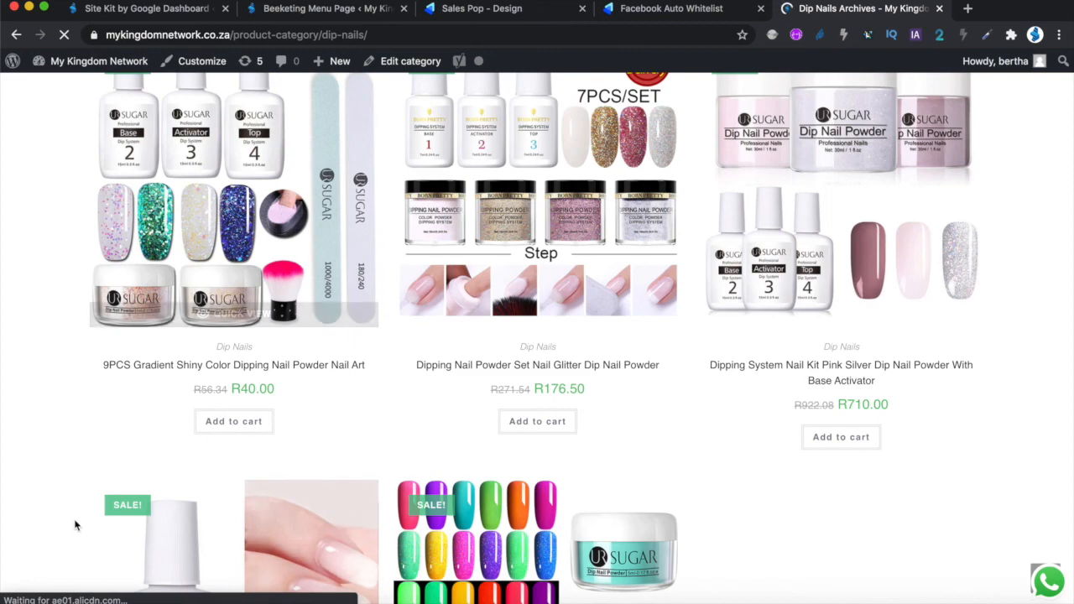